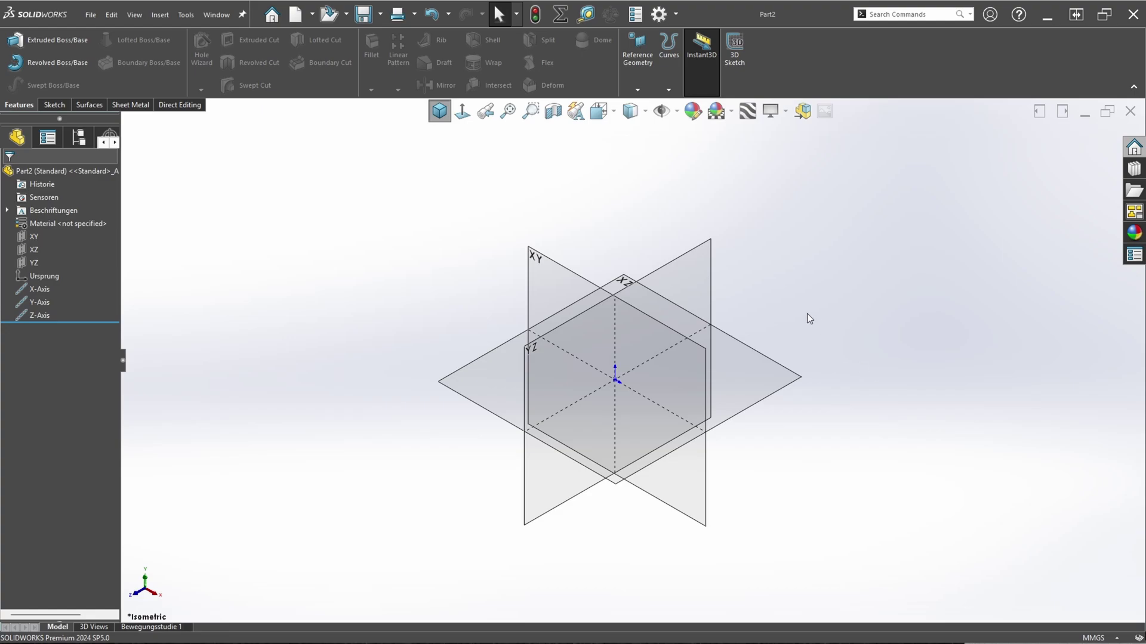
Step: Start a sketch on the XY plane with a vertical construction centerline up from the origin
right_click(556, 283)
click(587, 263)
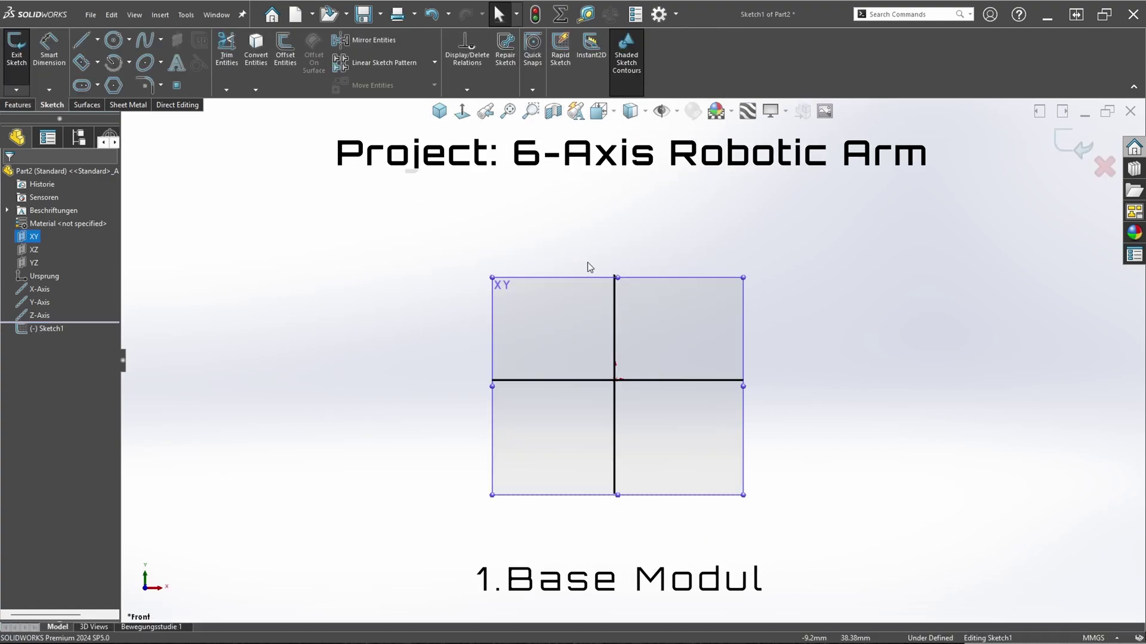
right_drag(586, 253, 563, 254)
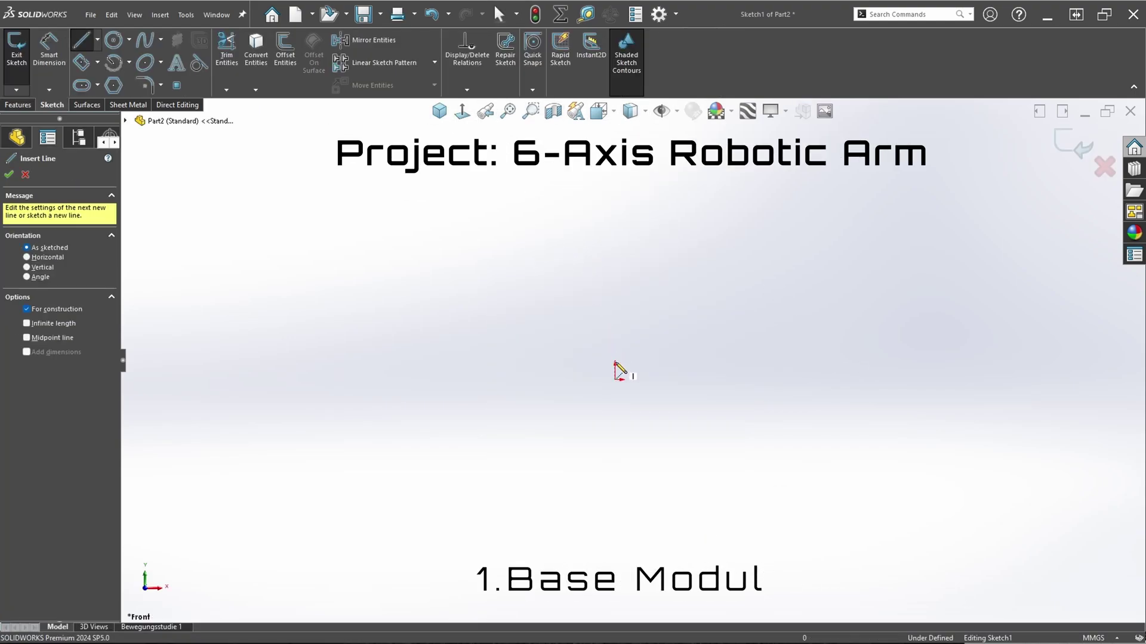
drag(615, 379, 615, 267)
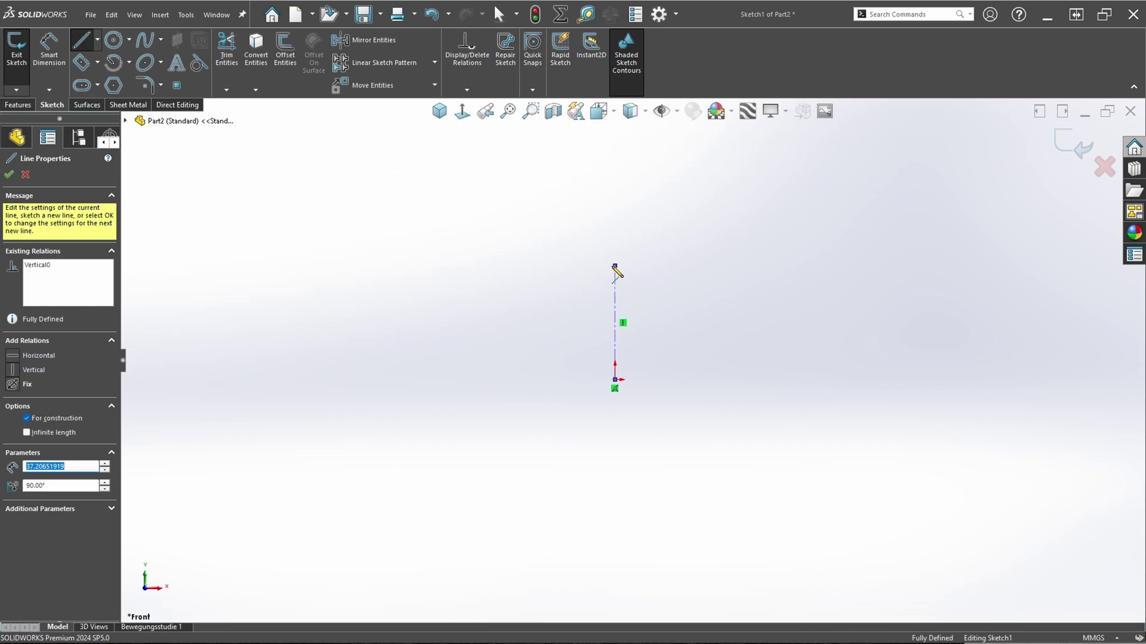
key(Escape)
Step: Draw the closed stepped half-profile of the base beside the centerline
right_drag(640, 274, 639, 226)
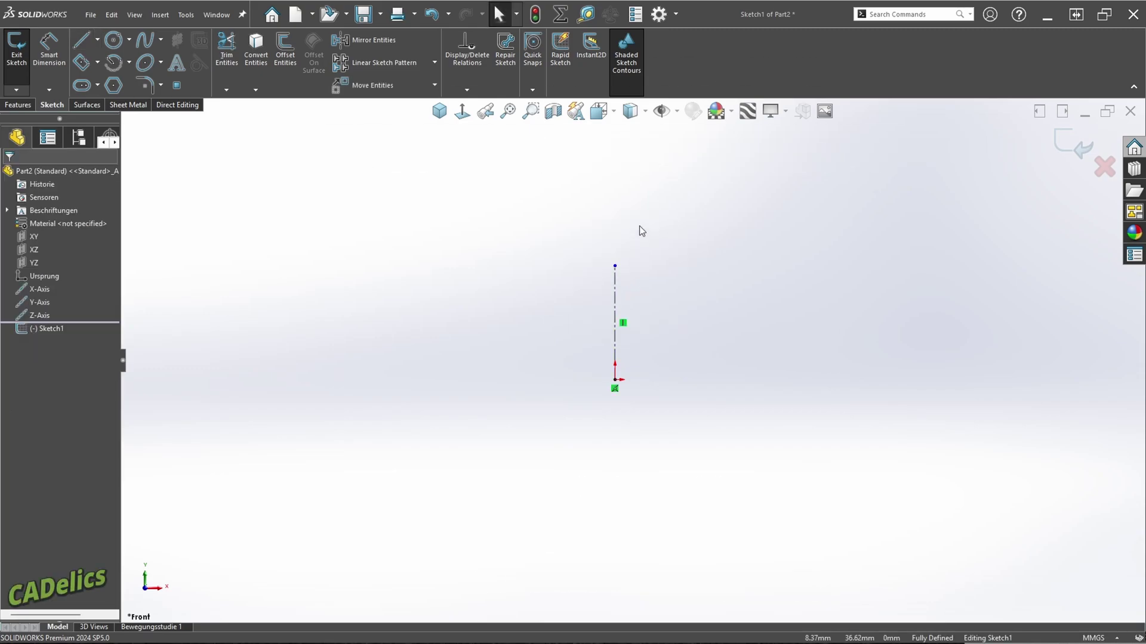
drag(615, 379, 493, 380)
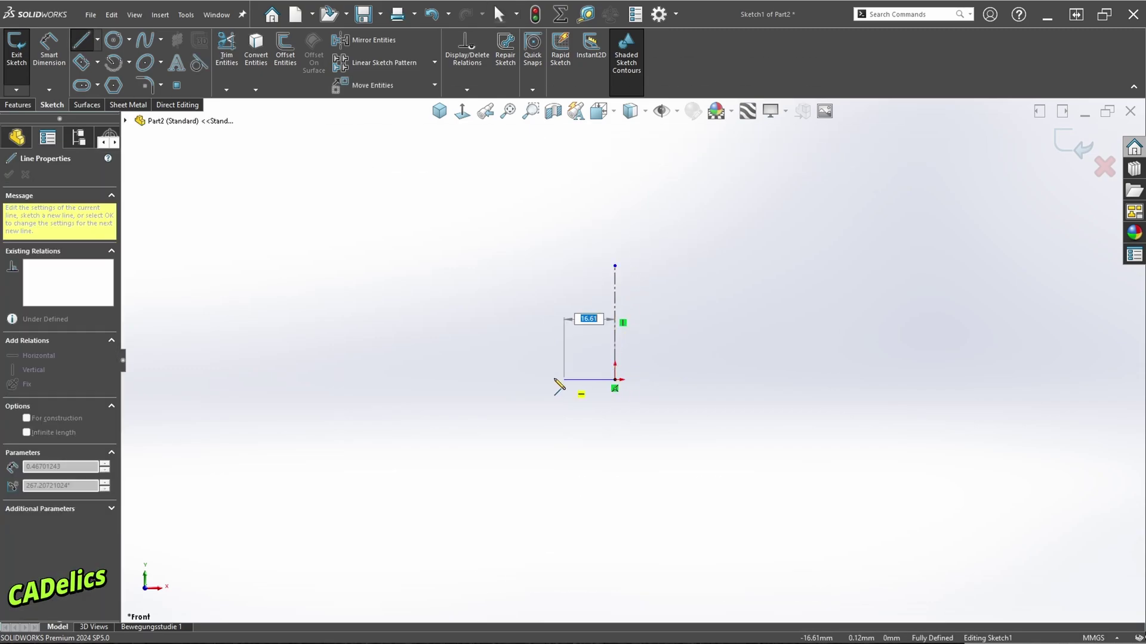
click(493, 380)
click(493, 327)
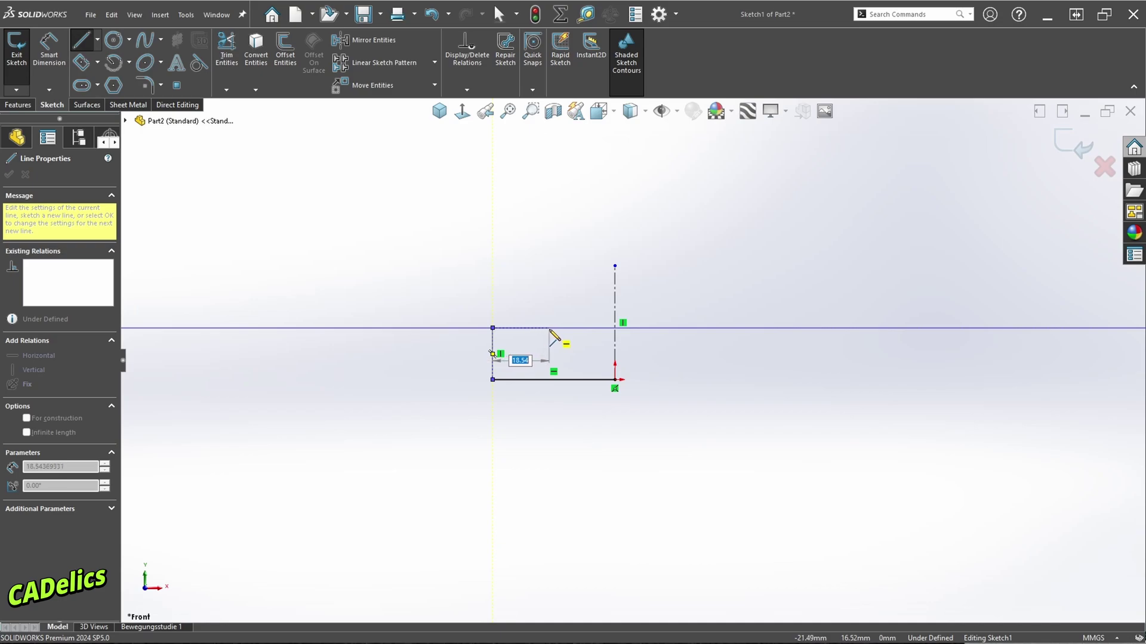
click(549, 328)
click(597, 311)
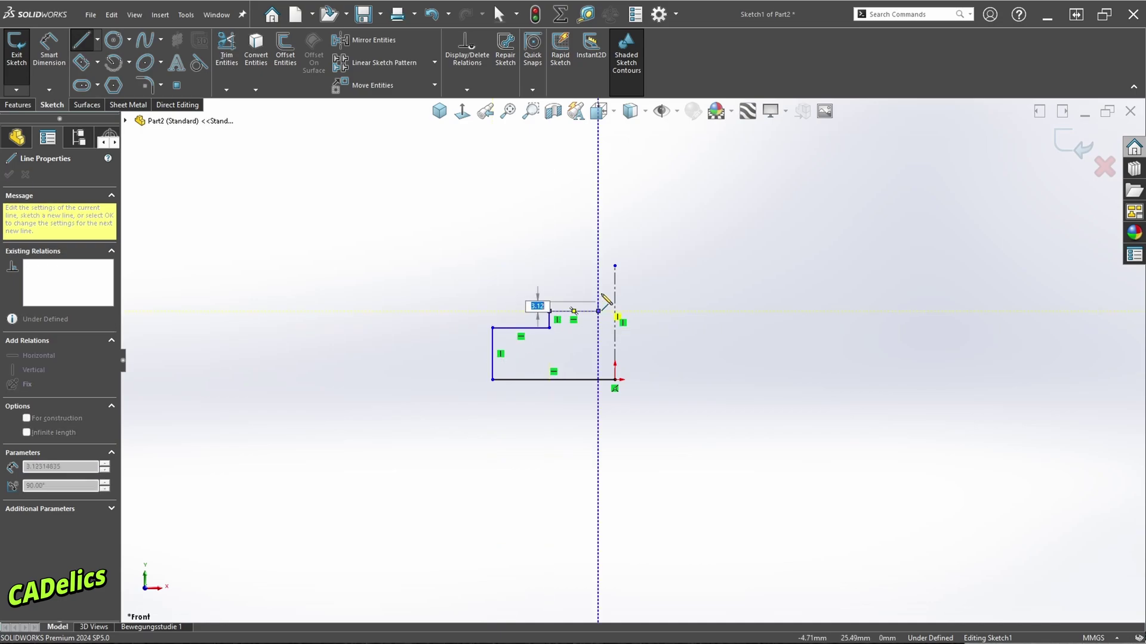
click(598, 265)
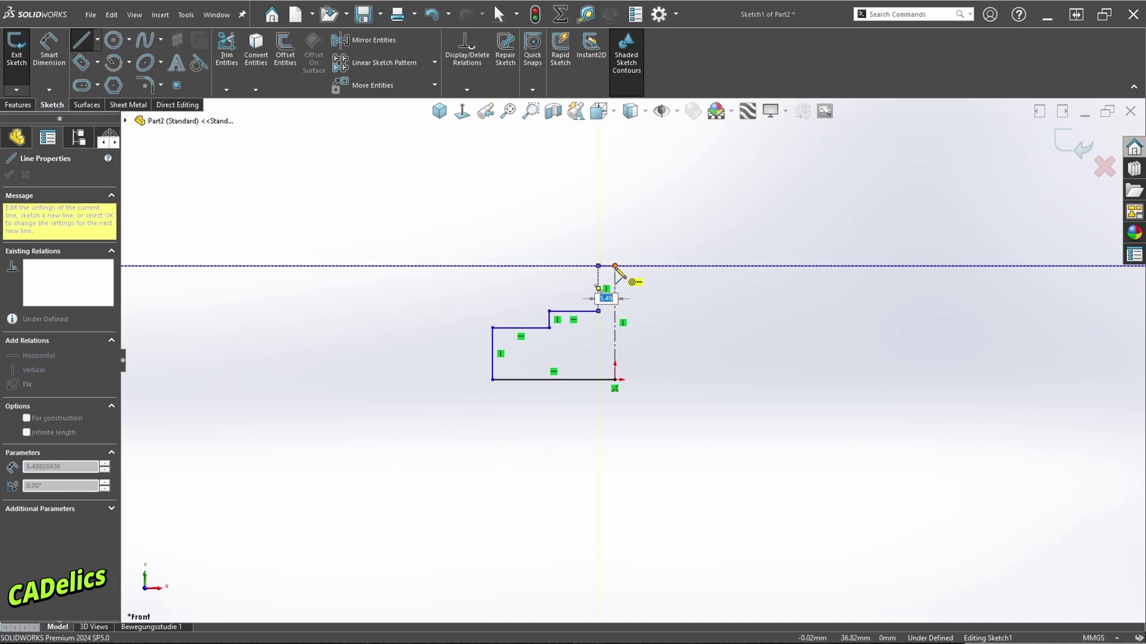
click(615, 265)
key(Escape)
right_drag(680, 280, 682, 325)
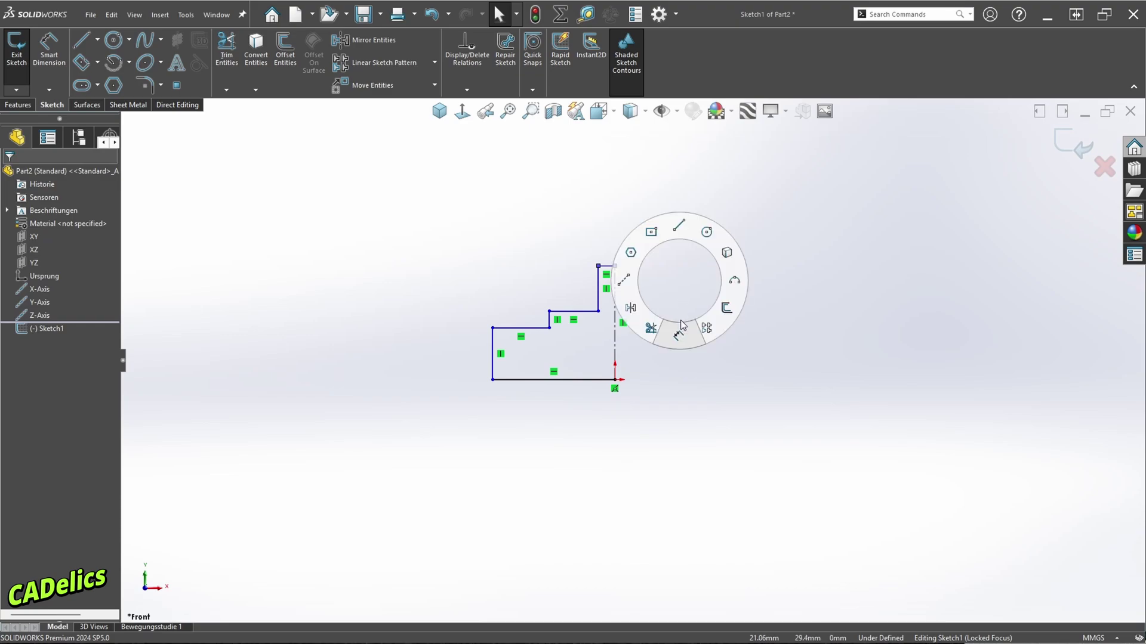
click(494, 368)
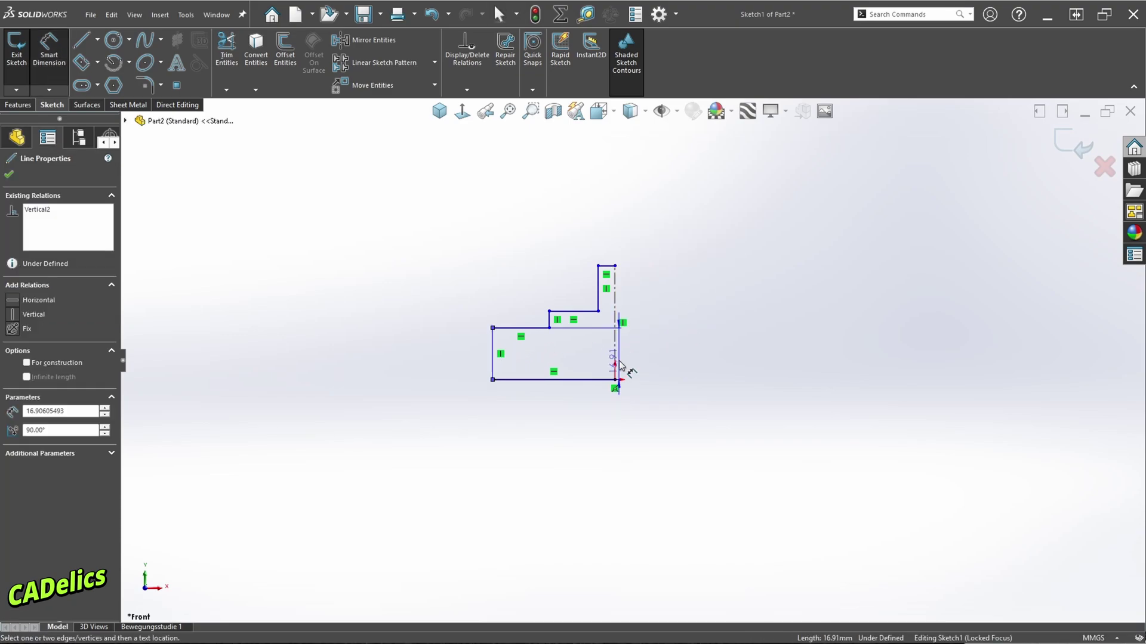
Step: Dimension the profile diameters about the centerline as 100, 75 and 10 mm
click(615, 362)
click(625, 445)
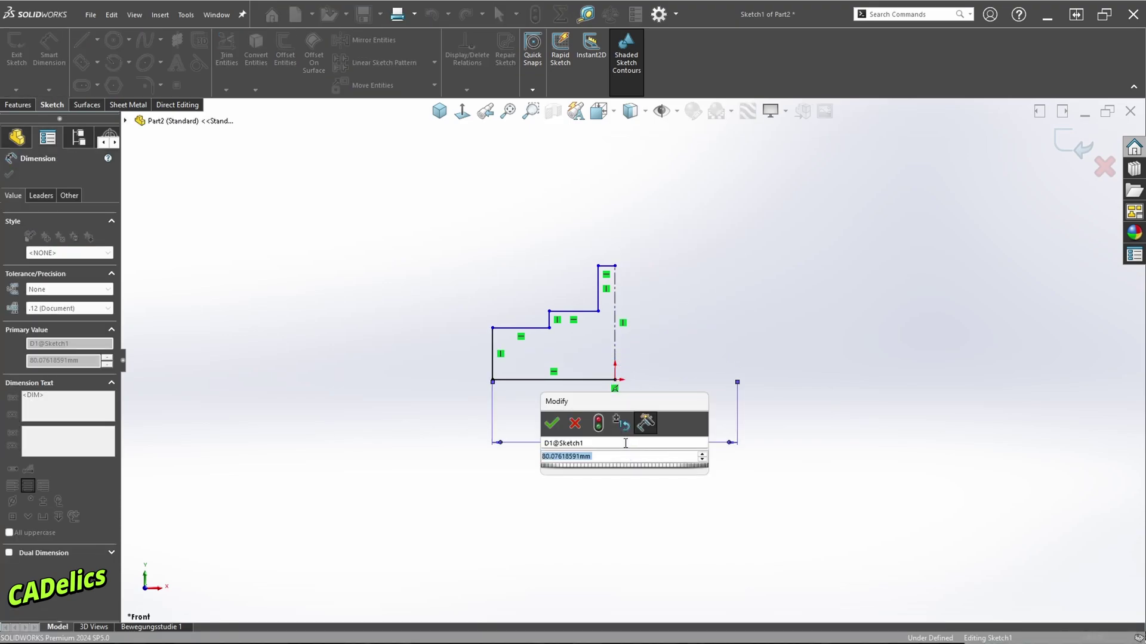
text(100)
key(Return)
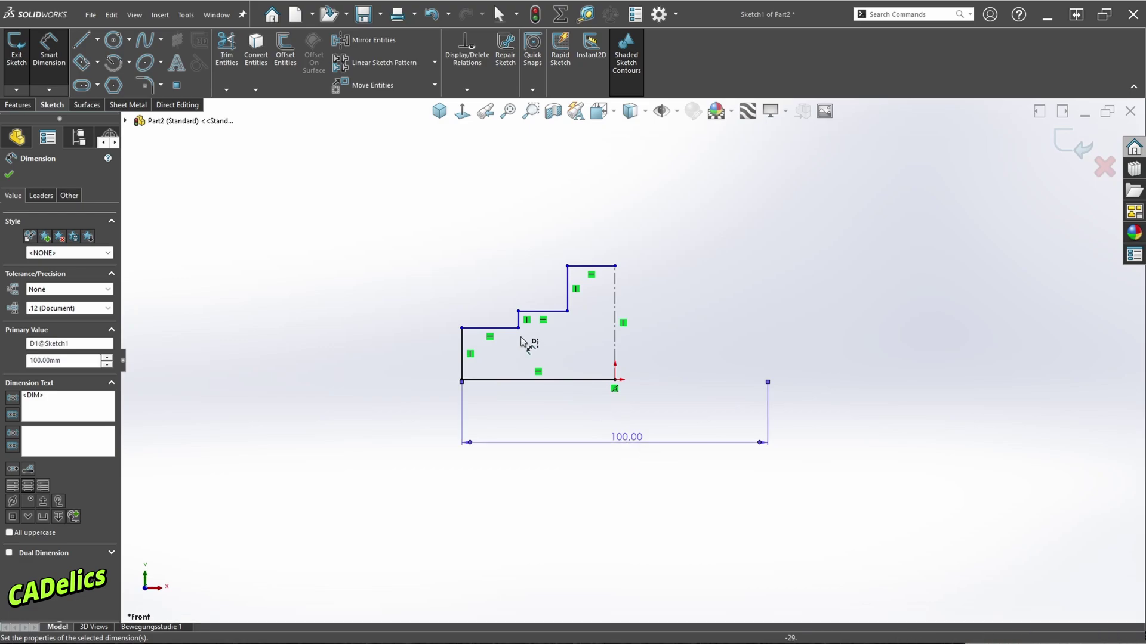
click(521, 320)
click(615, 281)
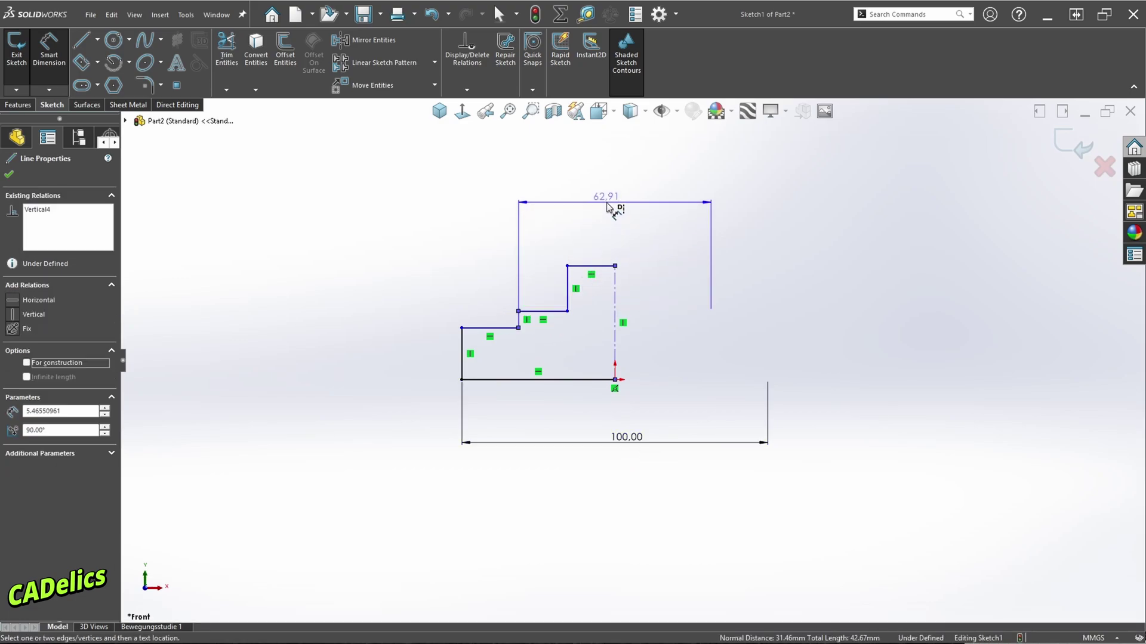
click(613, 206)
text(75)
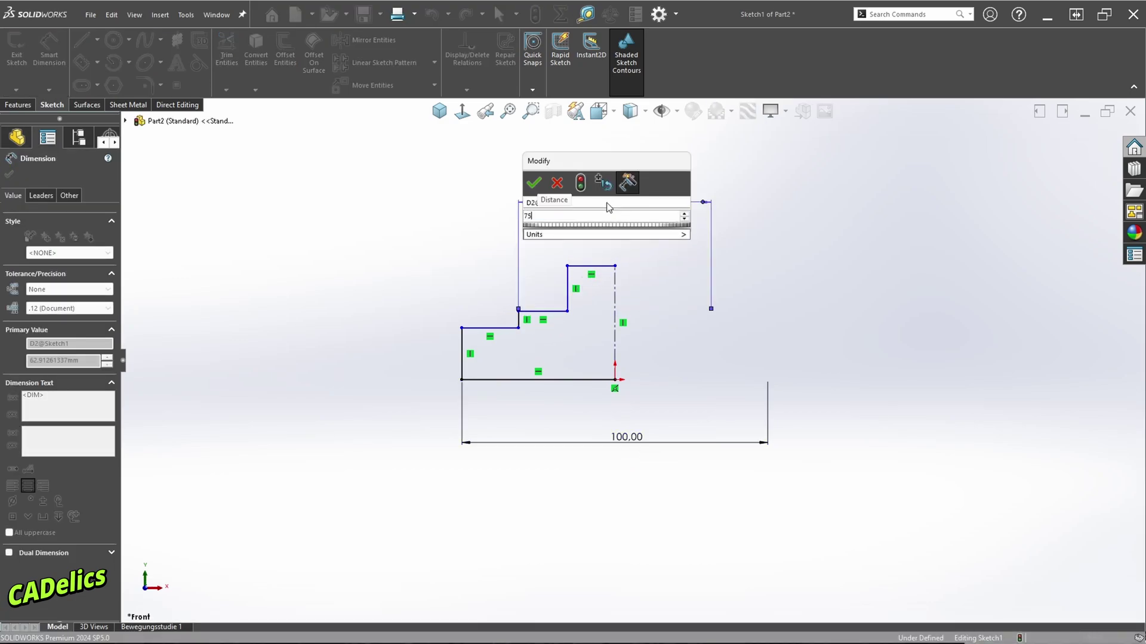
key(Return)
click(549, 286)
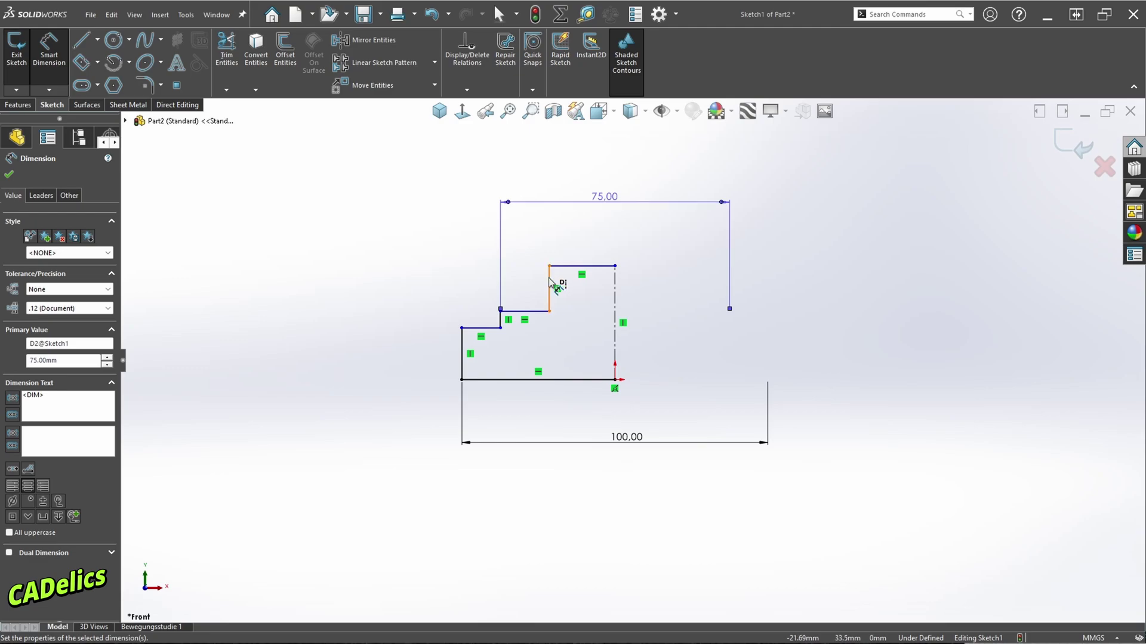
click(615, 278)
click(605, 229)
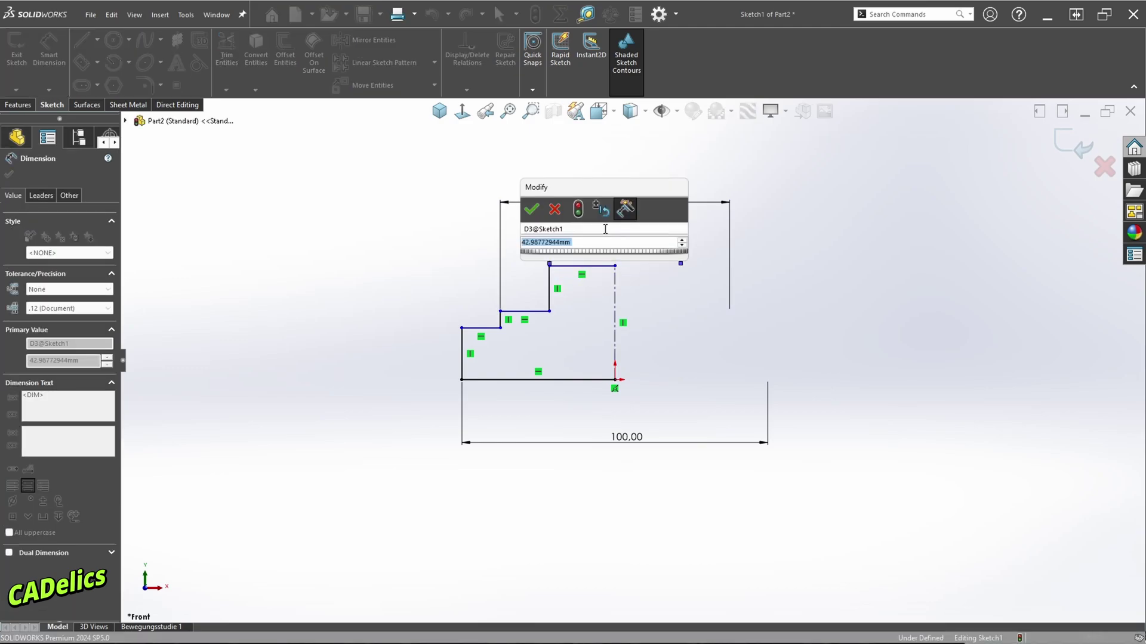
text(10)
key(Return)
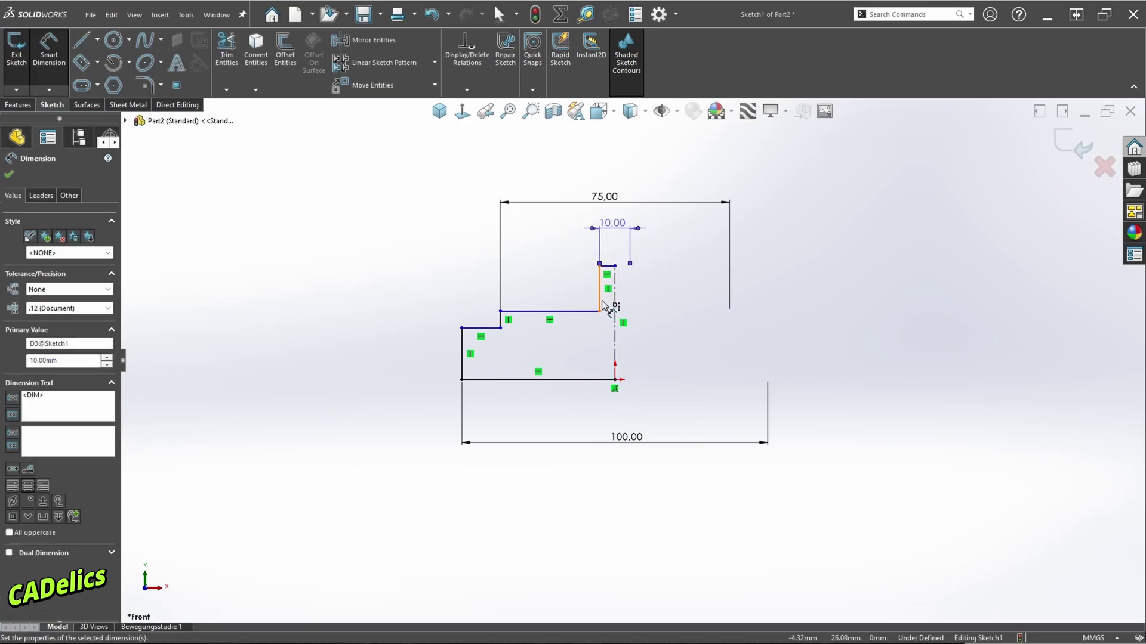
Step: Set the profile heights to 10 mm boss, 3 mm step and 28 mm base
click(601, 301)
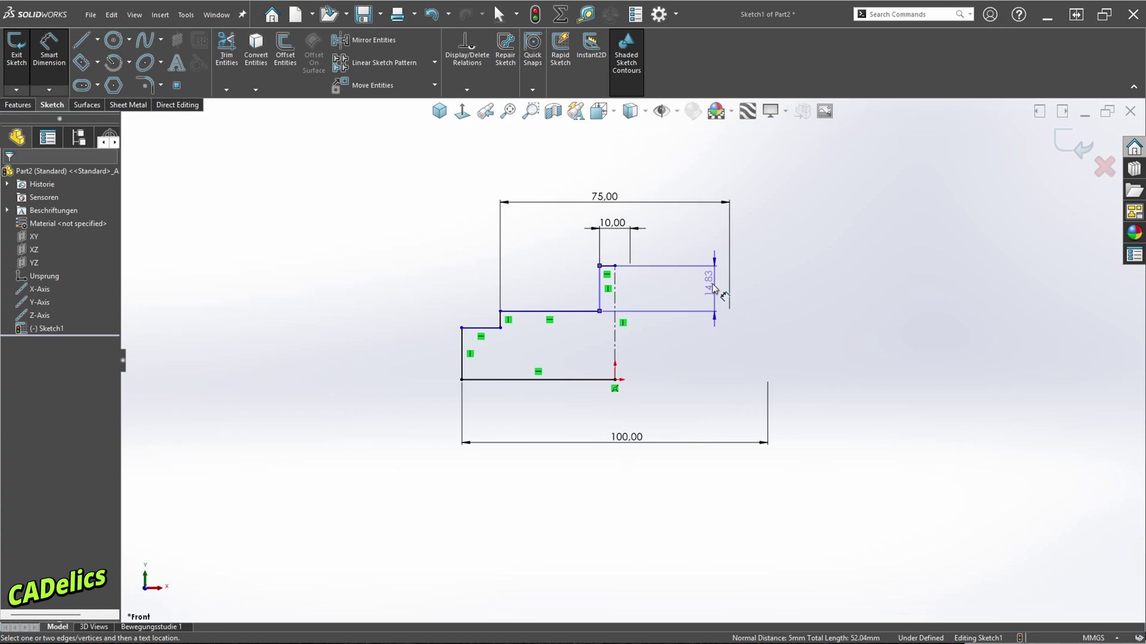
click(702, 288)
text(10)
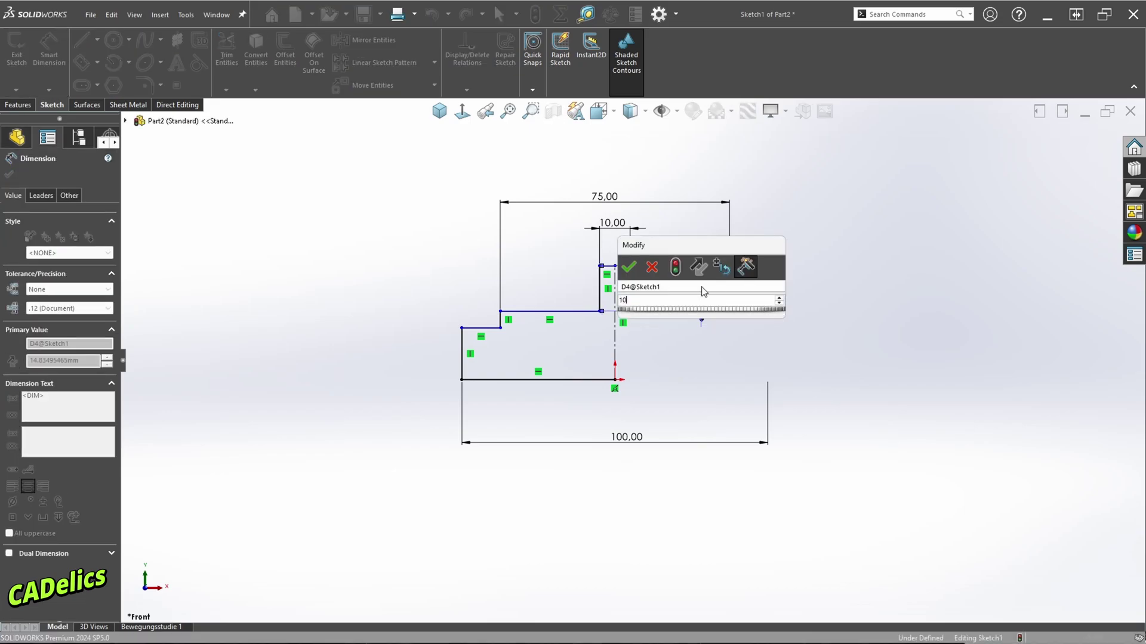
key(Return)
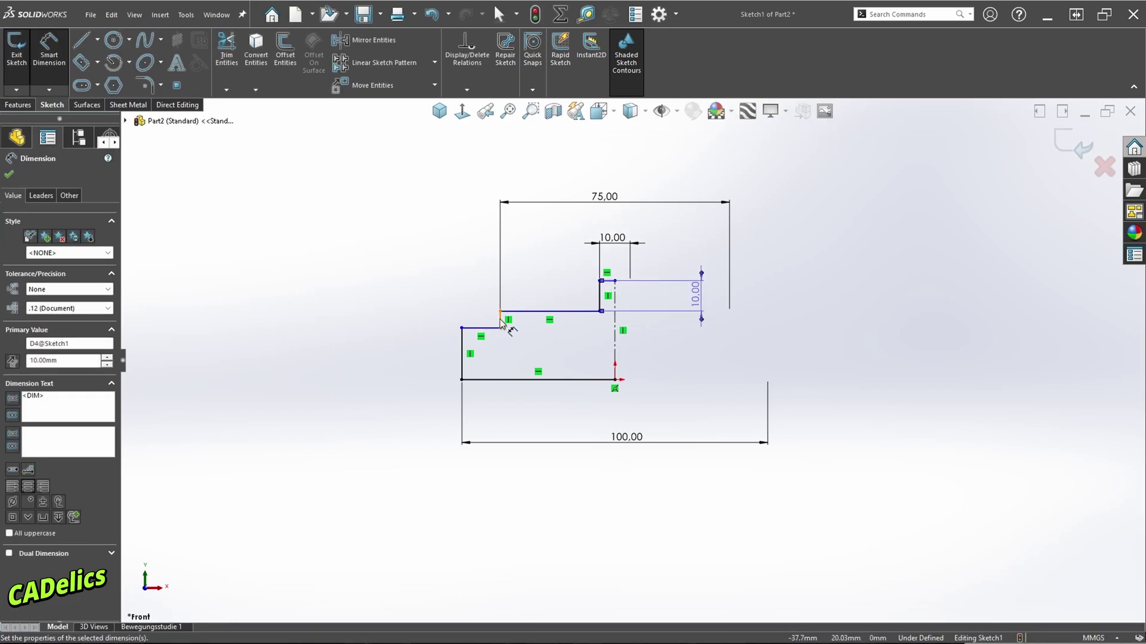
click(500, 321)
click(416, 290)
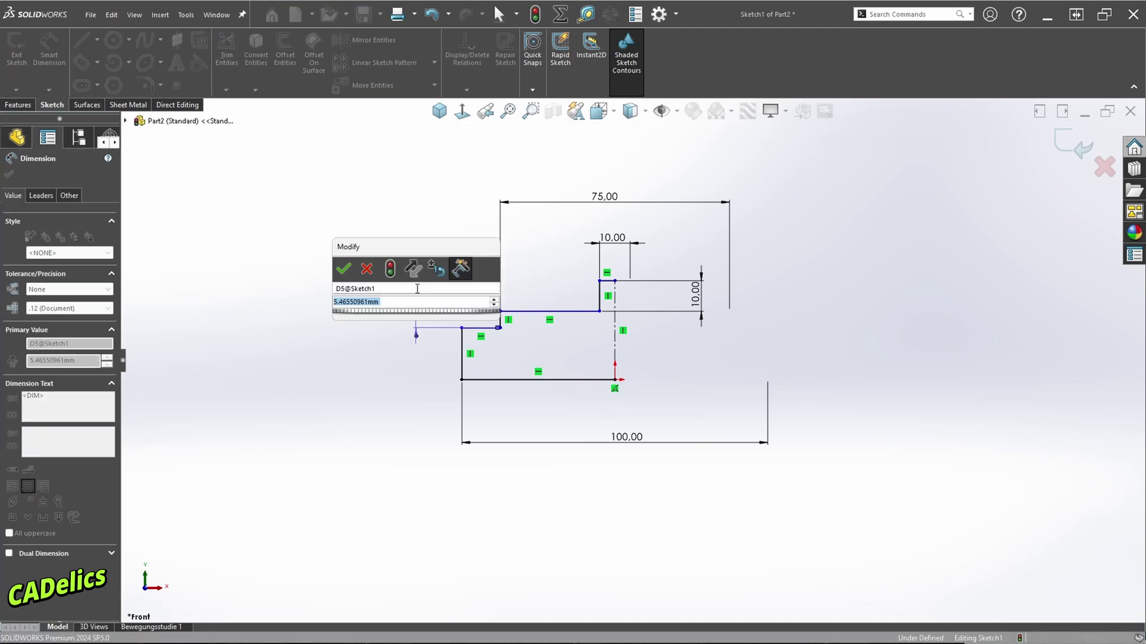
text(3)
key(Return)
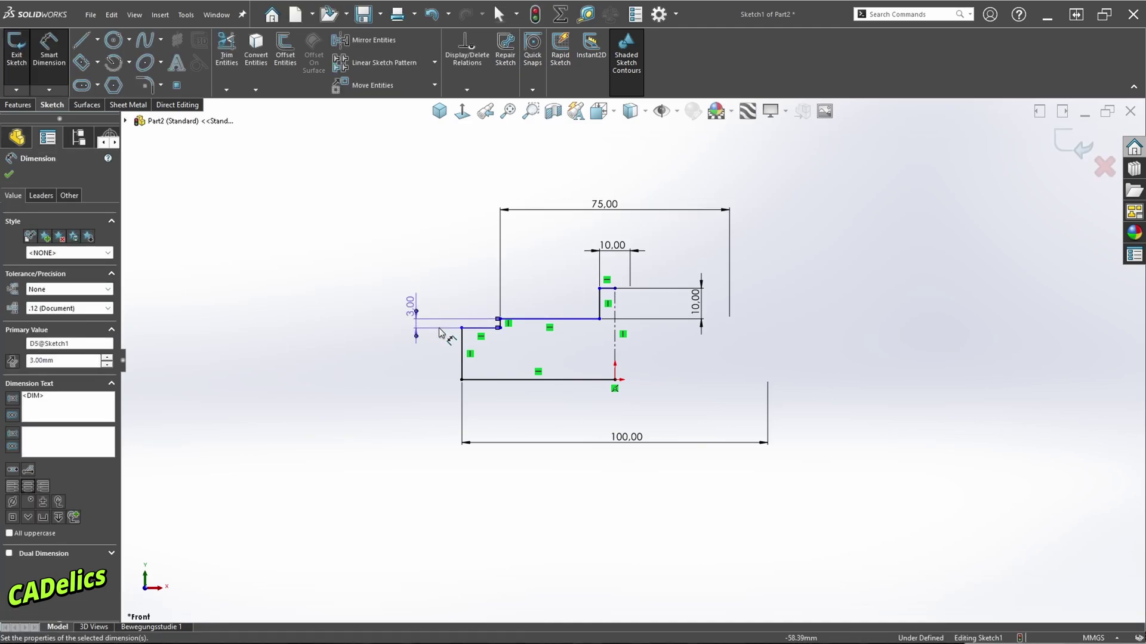
click(464, 355)
click(367, 349)
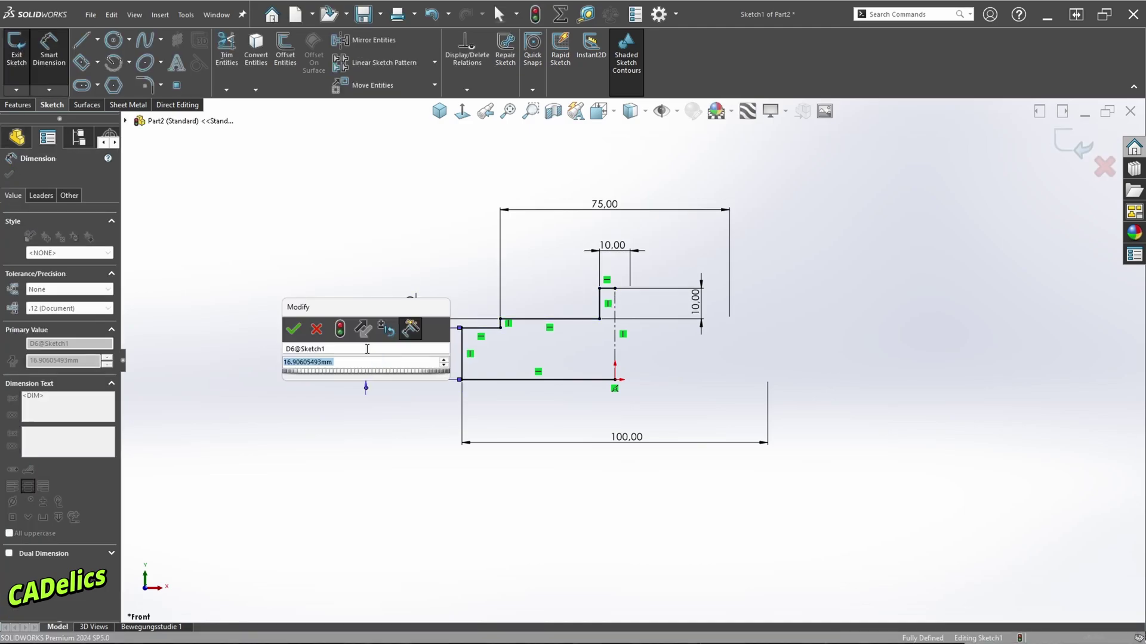
text(28)
key(Return)
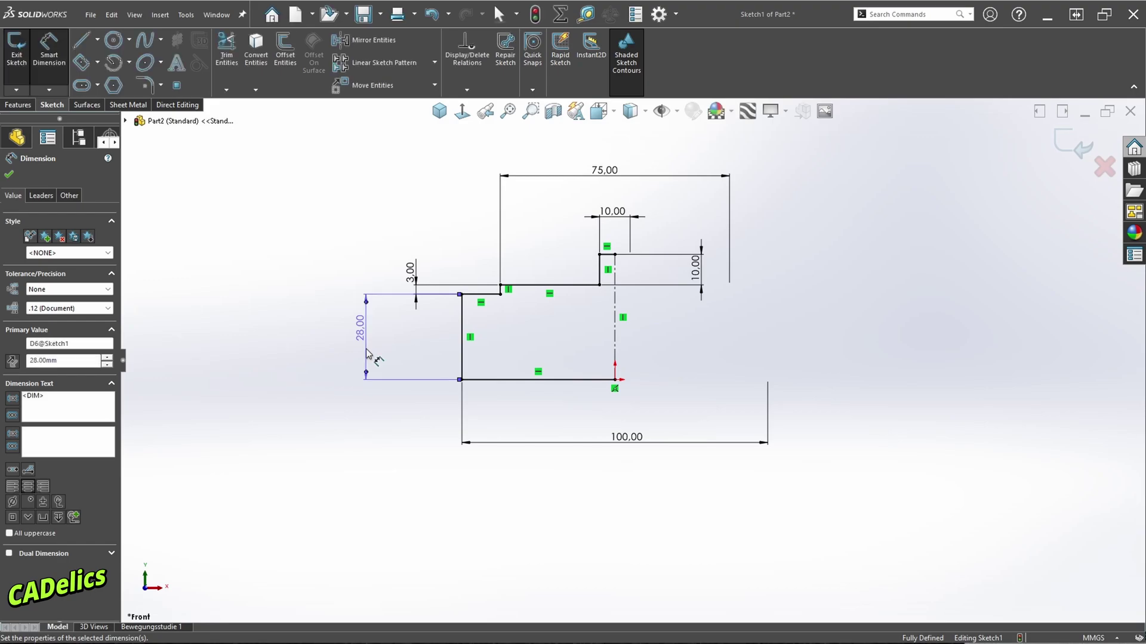
key(Escape)
Step: Exit the sketch and revolve the profile 360° into the base solid
right_click(725, 330)
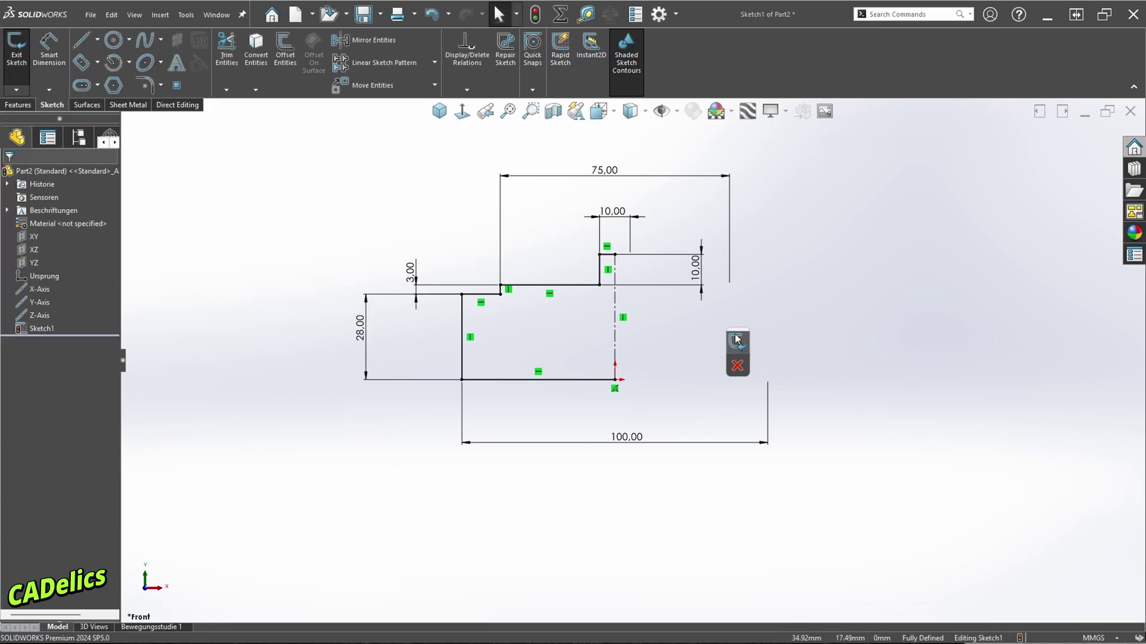
click(738, 337)
key(ctrl+7)
right_drag(735, 327, 752, 296)
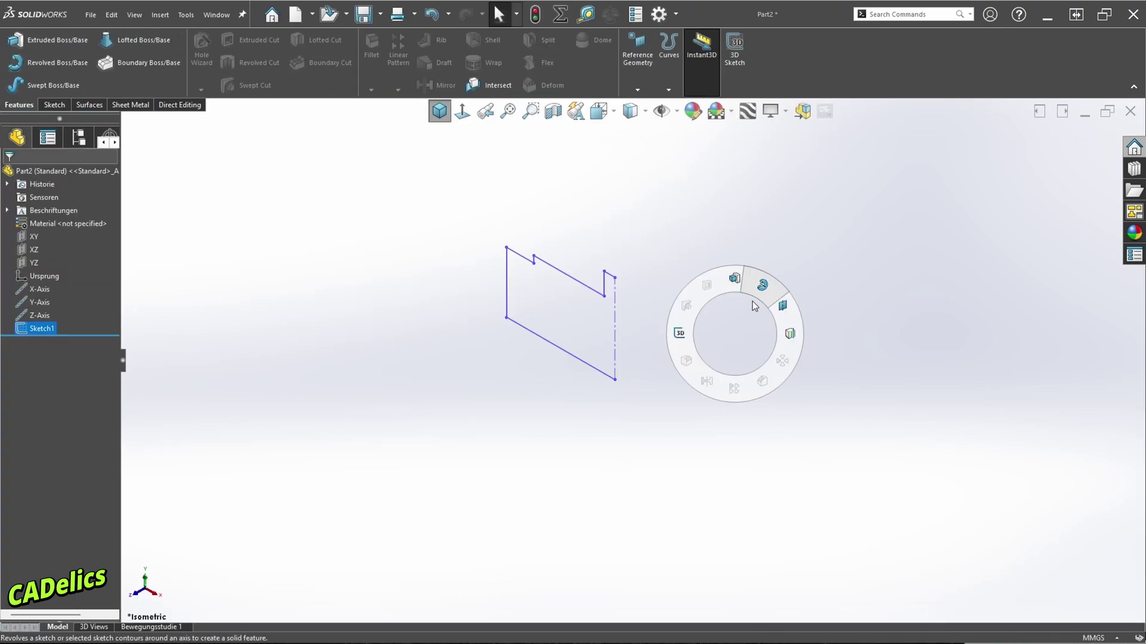
click(601, 333)
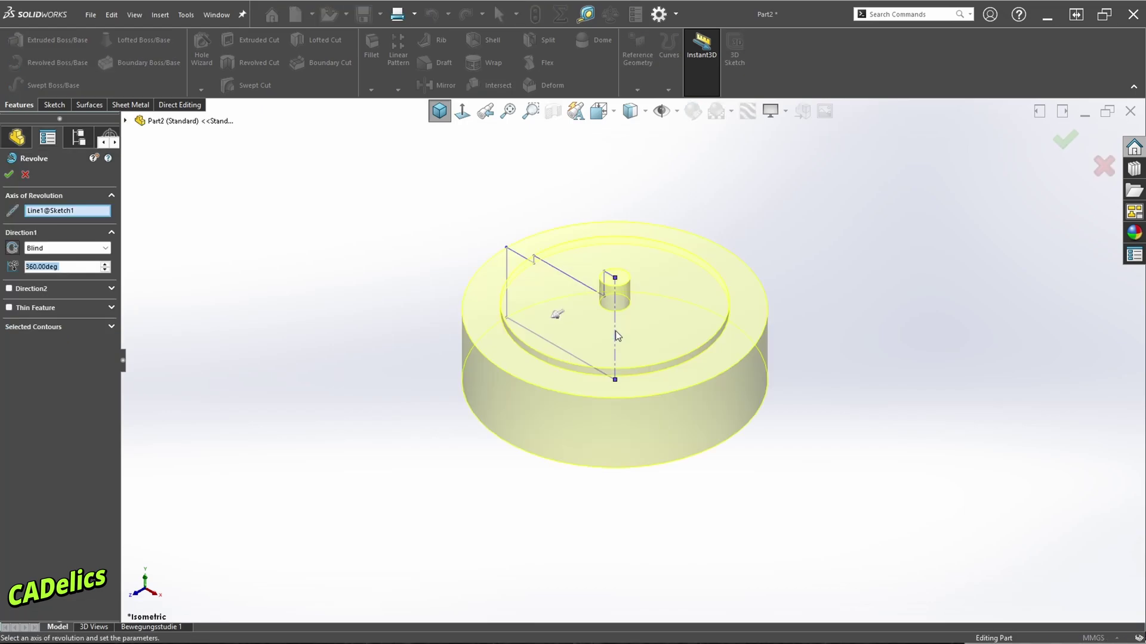
click(763, 236)
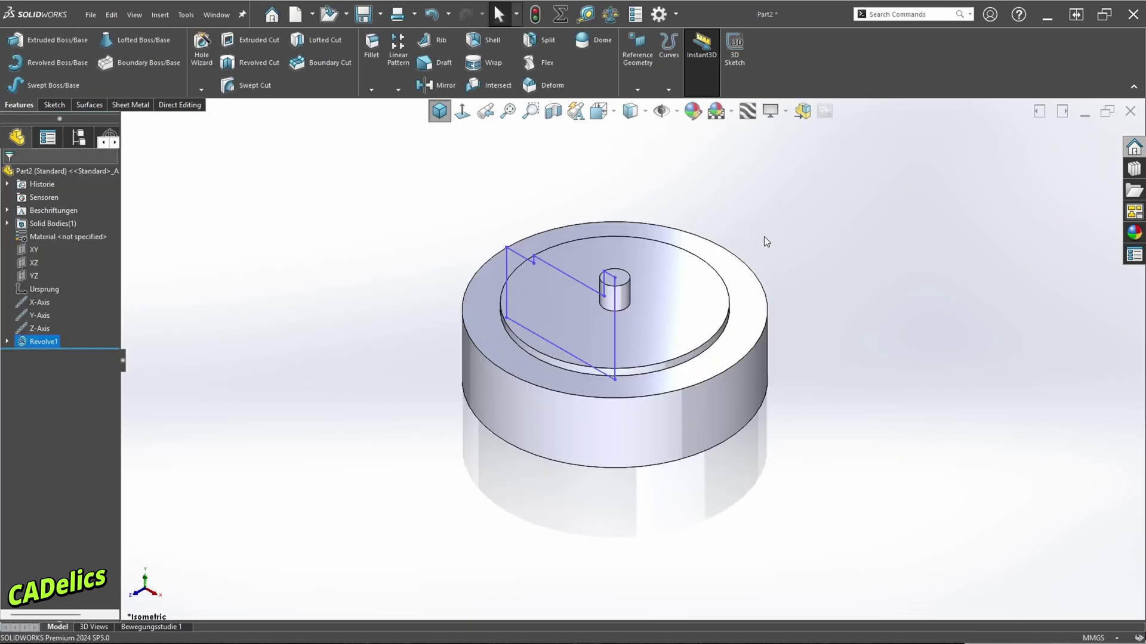
Step: Chamfer the outer top rim and raised disc edges at 2 mm × 45°
right_drag(793, 234, 815, 277)
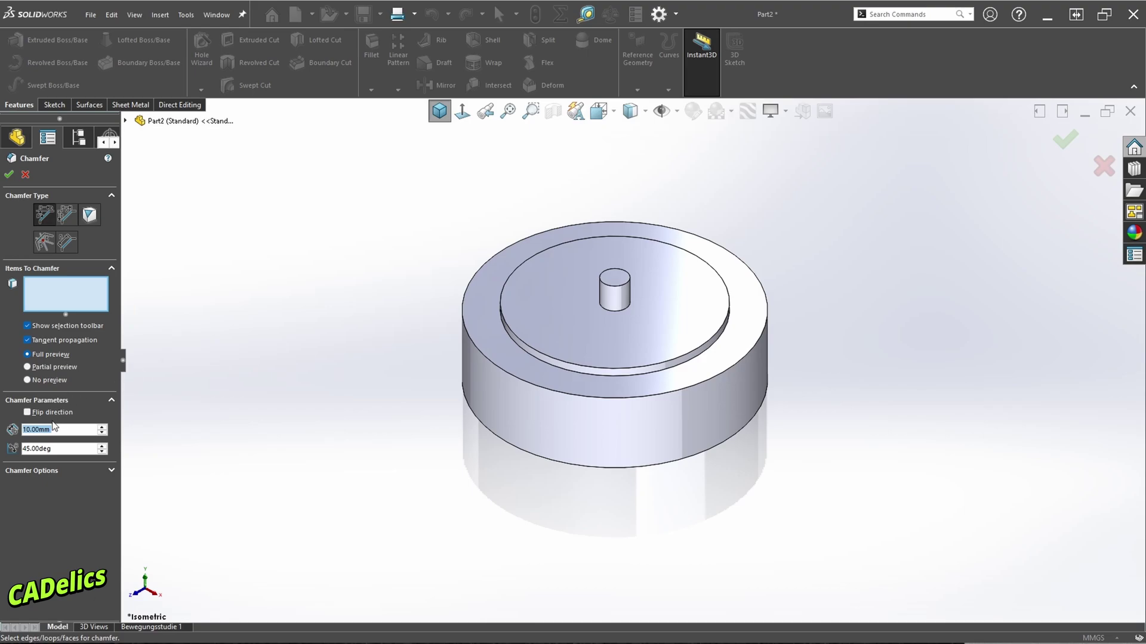
text(2)
key(Return)
click(514, 369)
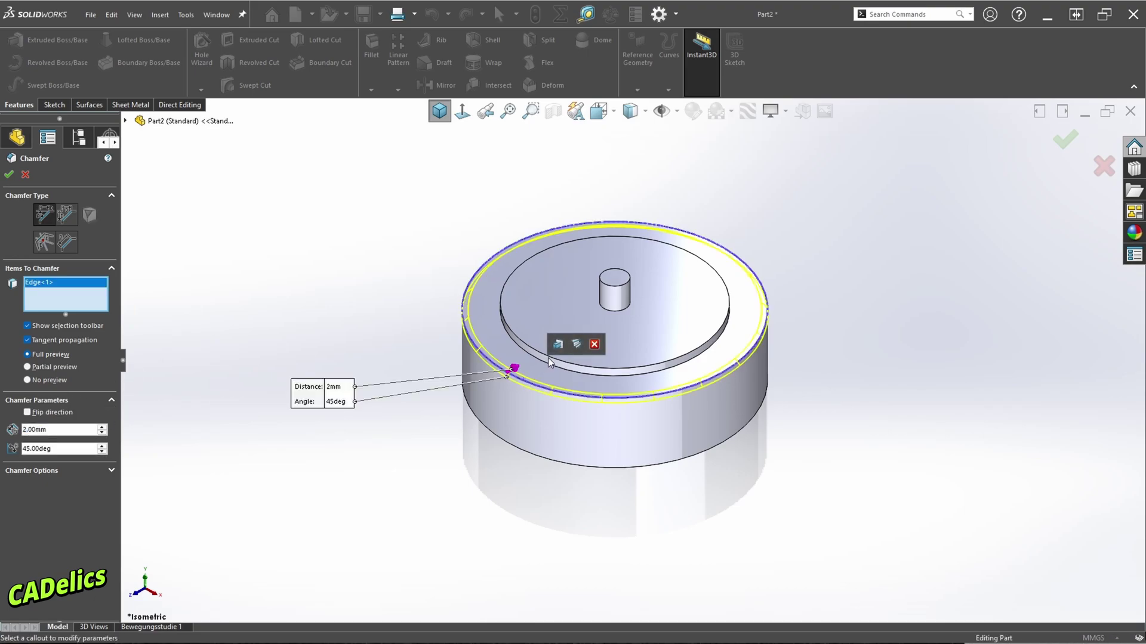
click(554, 361)
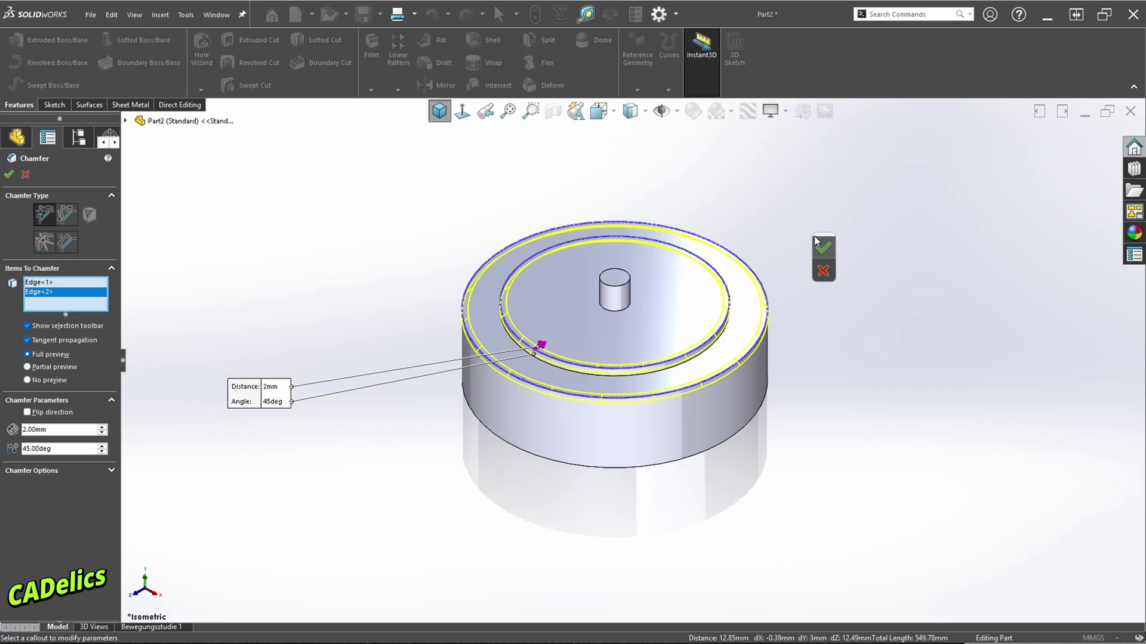
click(823, 249)
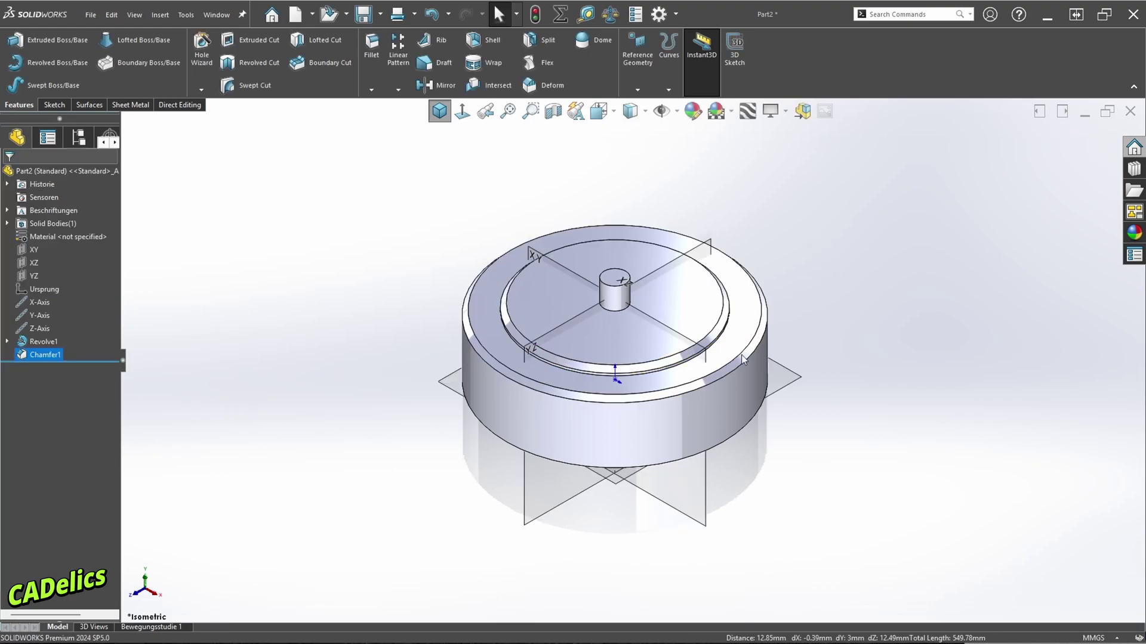
Step: Start a front-facing XY-plane sketch with a vertical centerline from the origin to the top edge
right_click(688, 481)
click(719, 447)
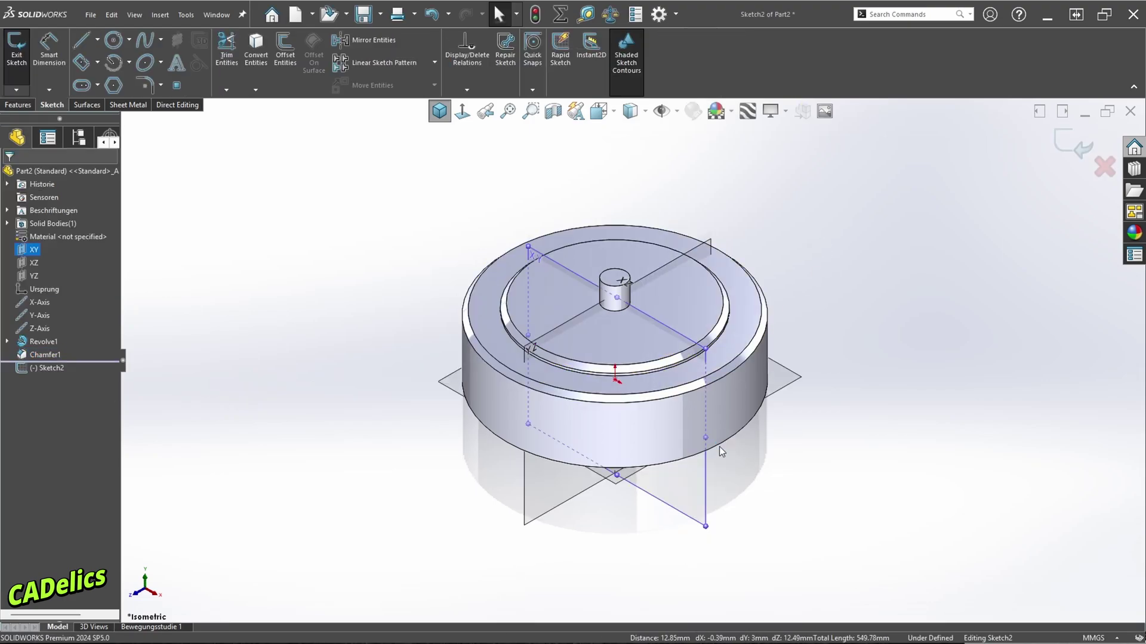
key(ctrl+8)
click(750, 227)
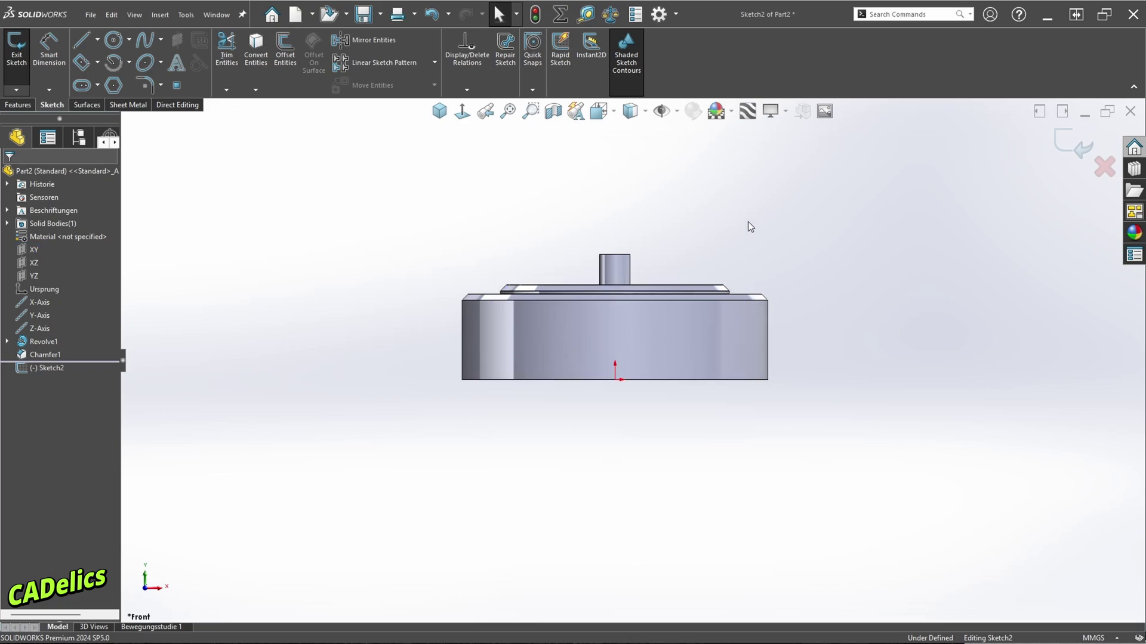
right_drag(747, 220, 701, 221)
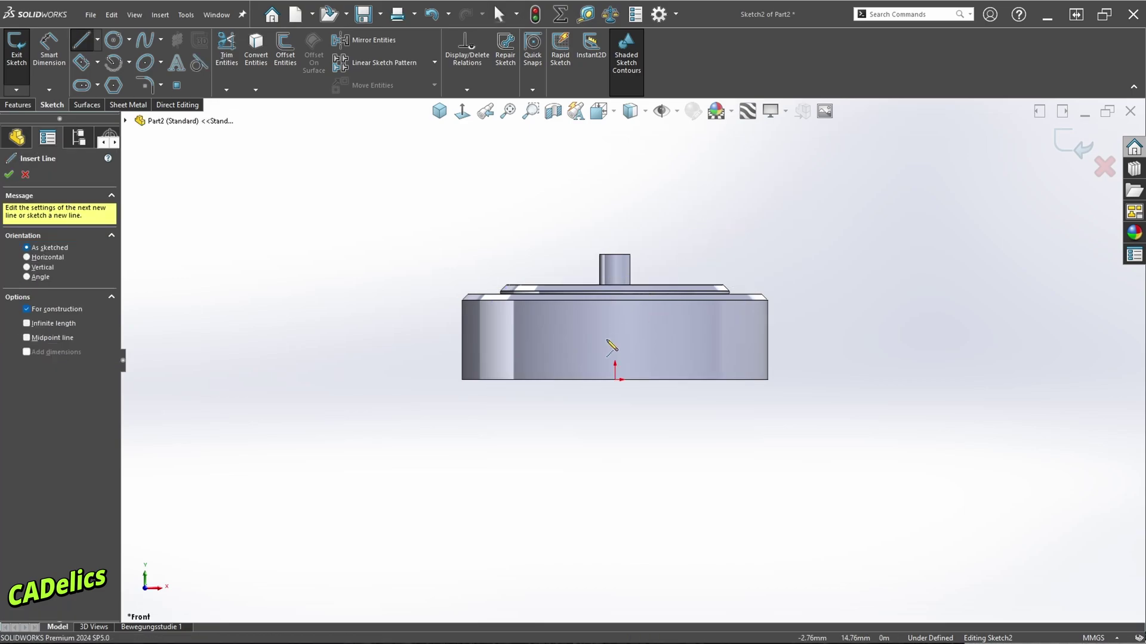
click(614, 380)
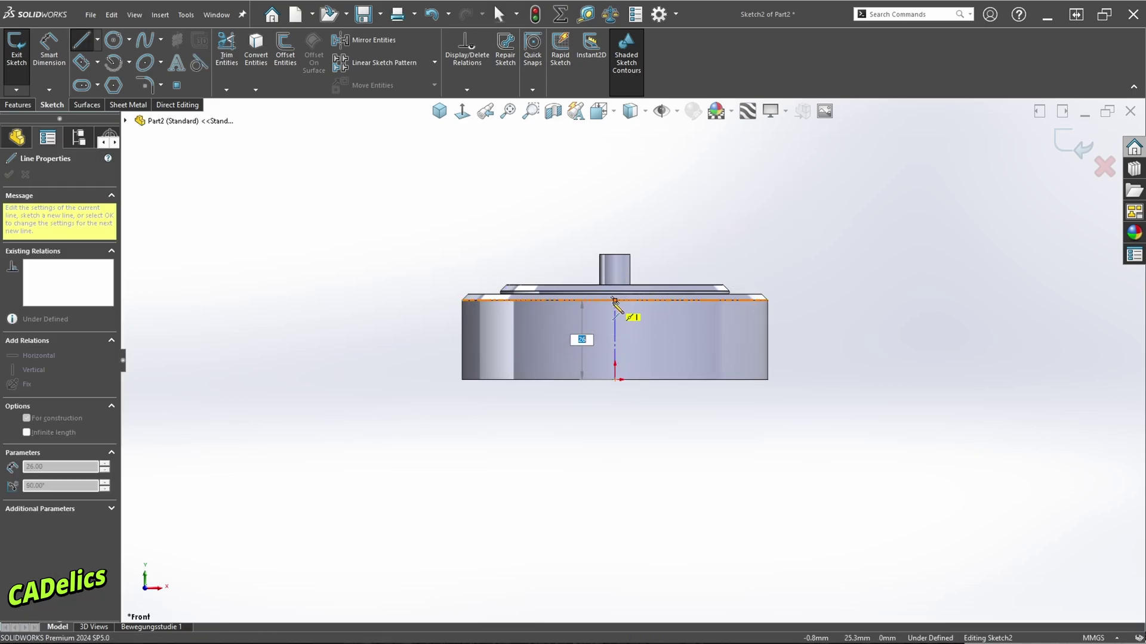
click(614, 300)
key(Escape)
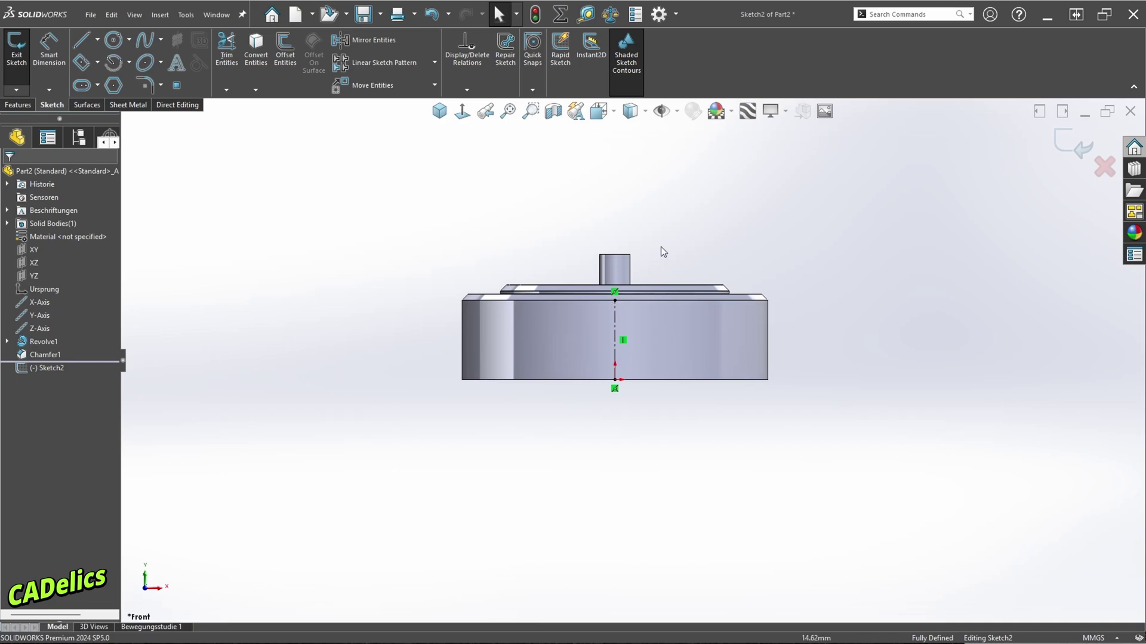
Step: Draw two nested L-shaped lines from the top edge across to the centerline
right_drag(665, 222, 664, 197)
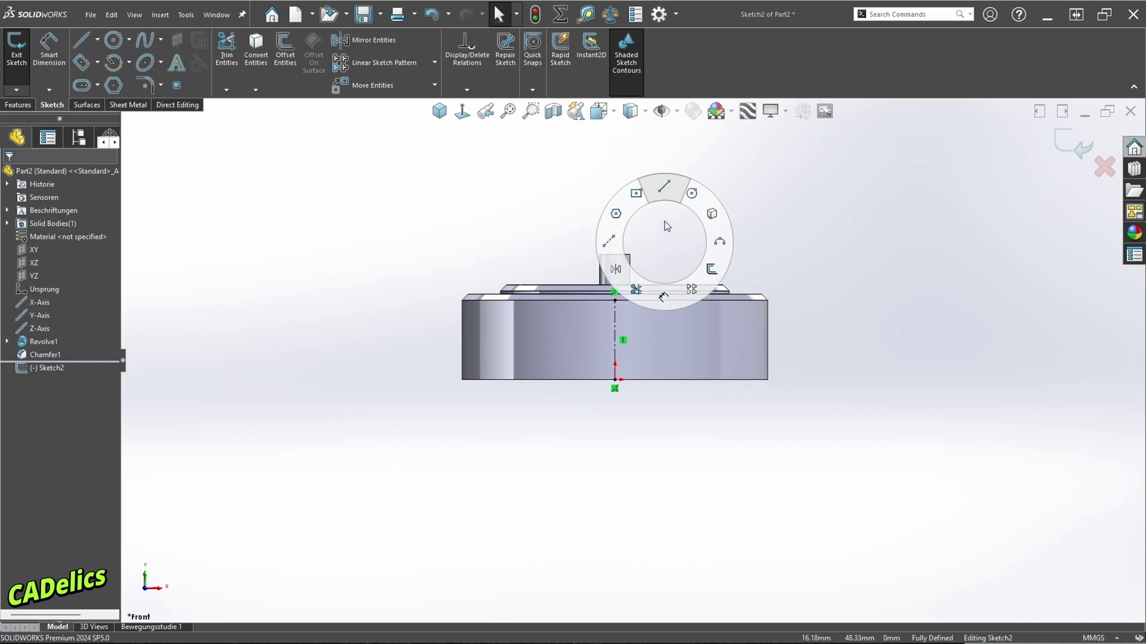
click(553, 300)
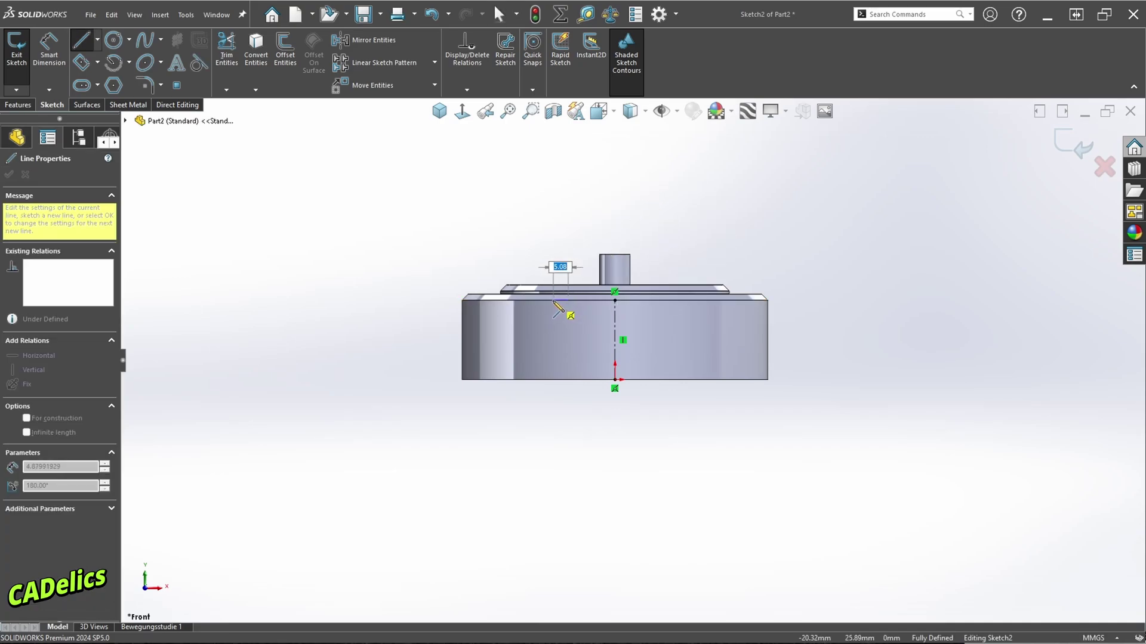
click(553, 380)
click(615, 381)
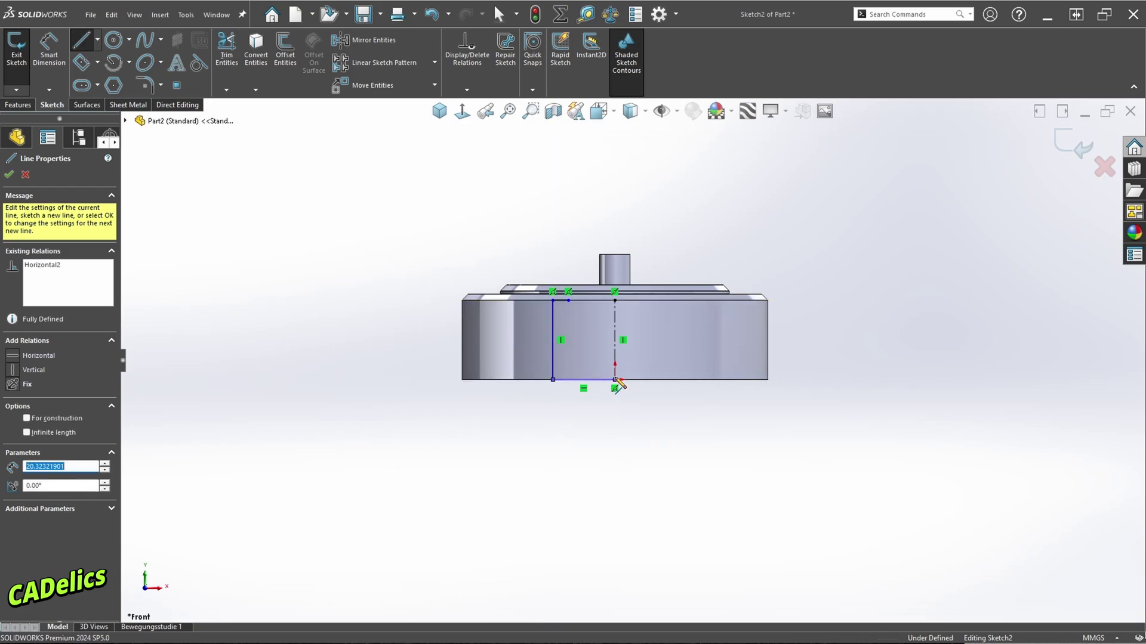
key(Escape)
key(l)
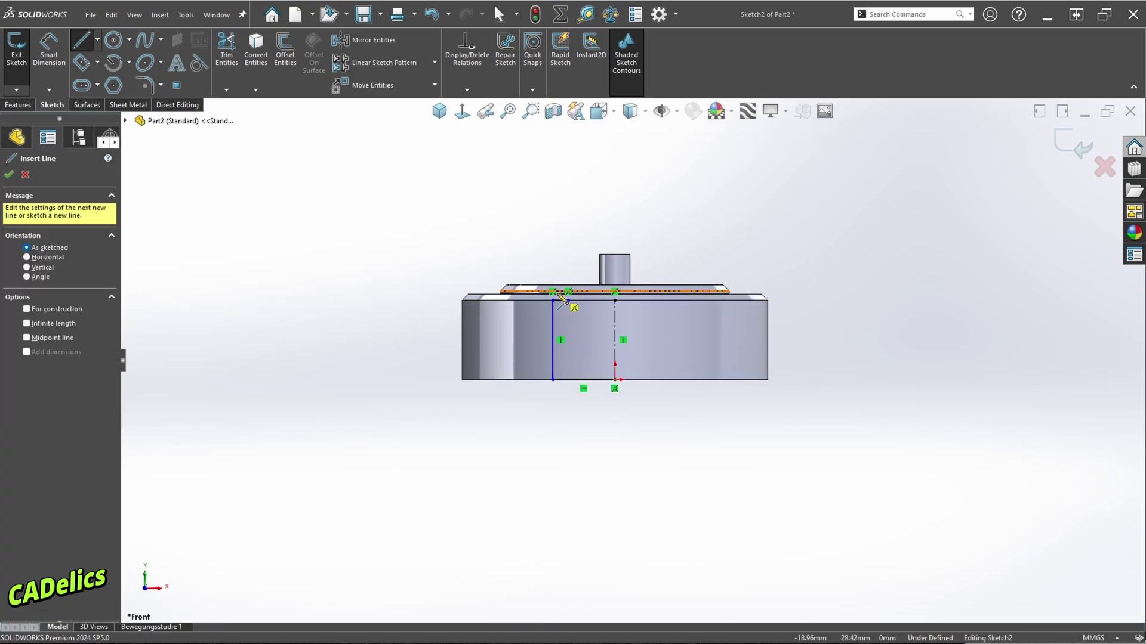
click(569, 300)
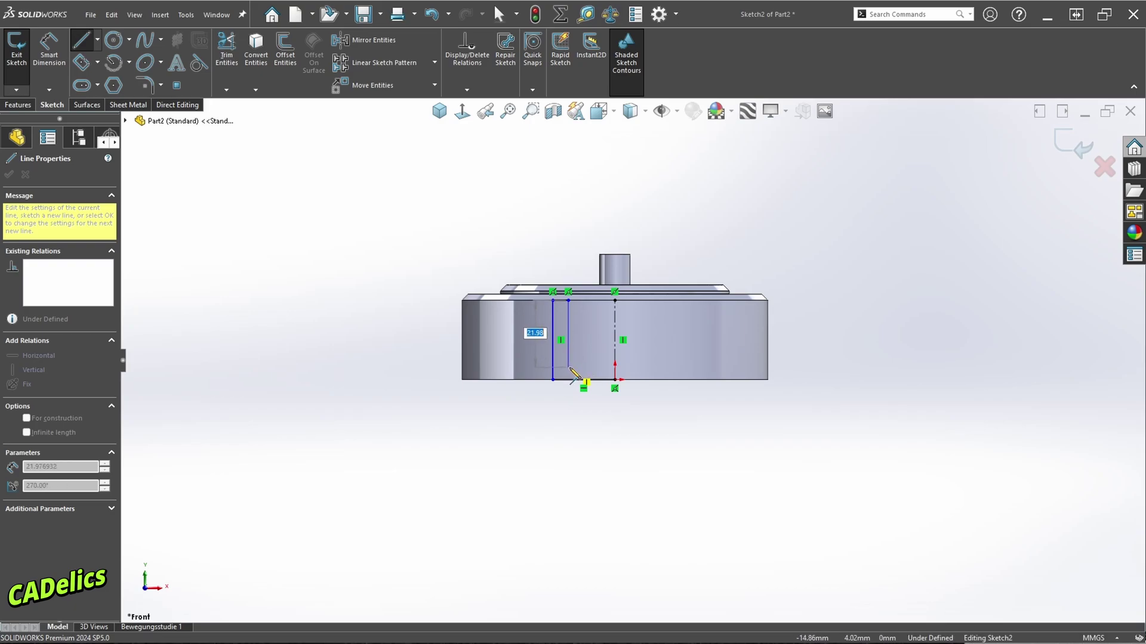
click(568, 367)
click(614, 367)
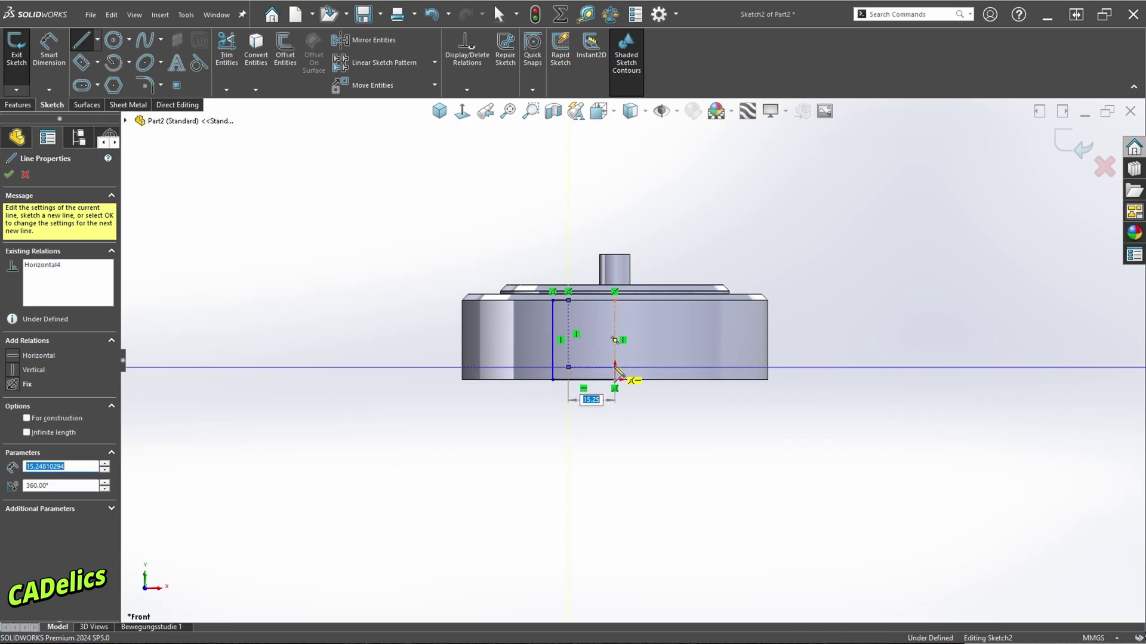
key(Escape)
Step: Dimension the L-profile with a 2 mm gap, 2 mm wall and 25 mm diameter
right_drag(609, 411, 614, 460)
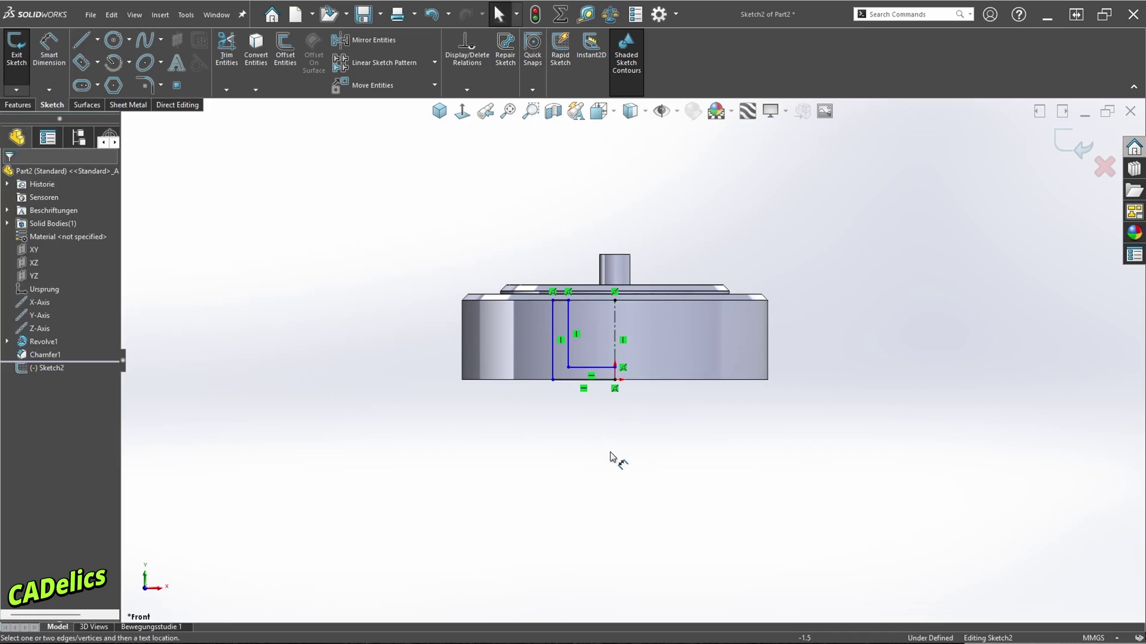
click(581, 367)
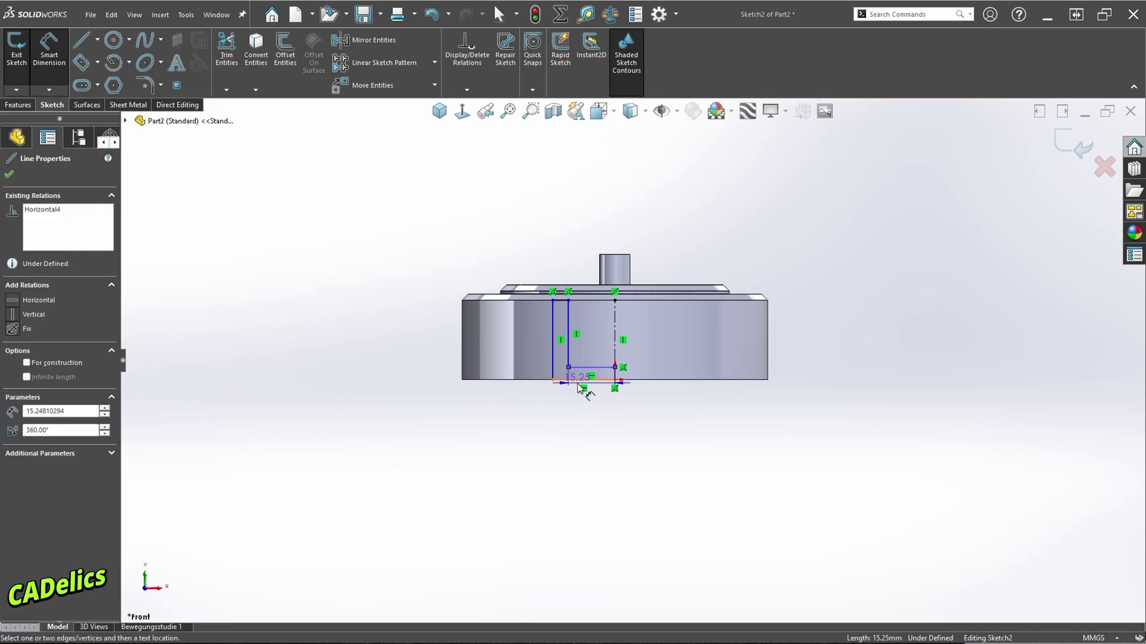
click(566, 380)
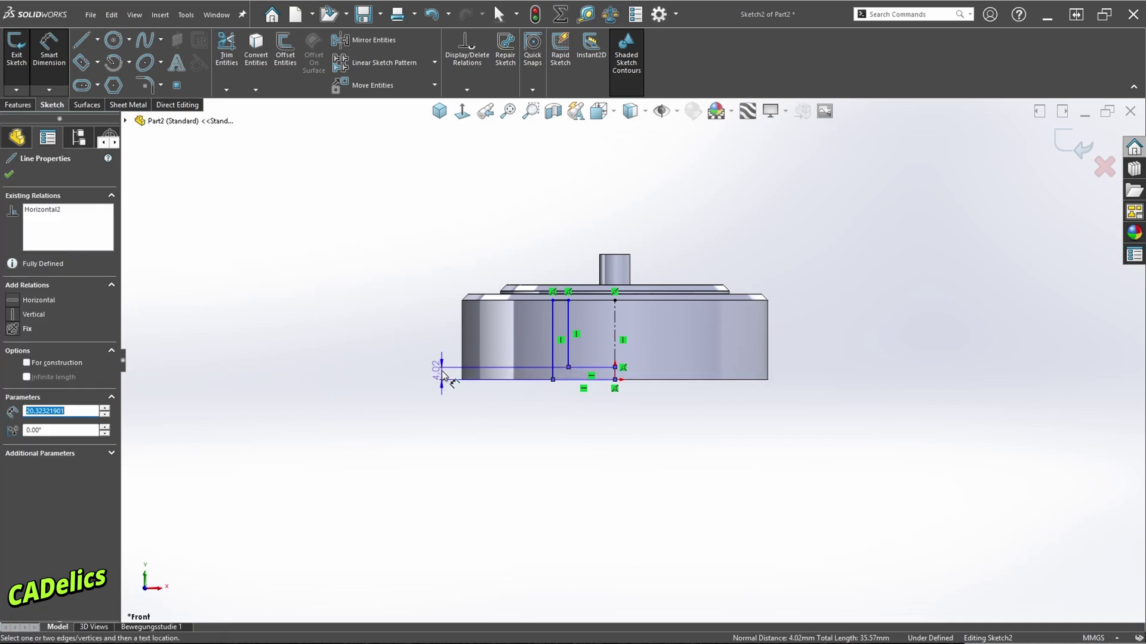
click(443, 370)
text(2)
key(Return)
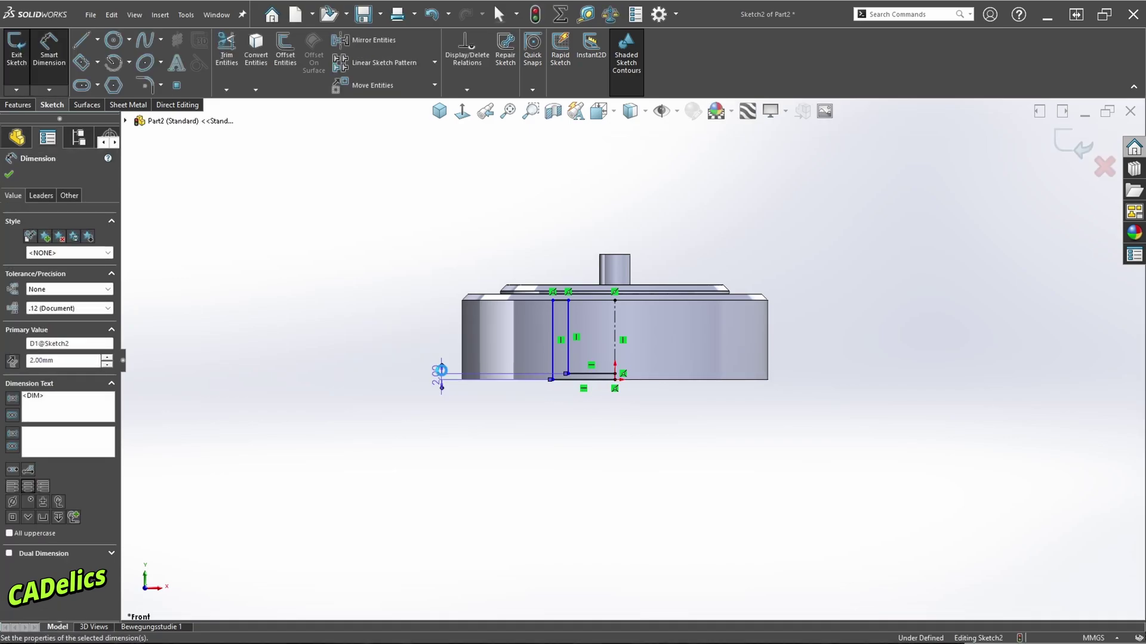
click(564, 301)
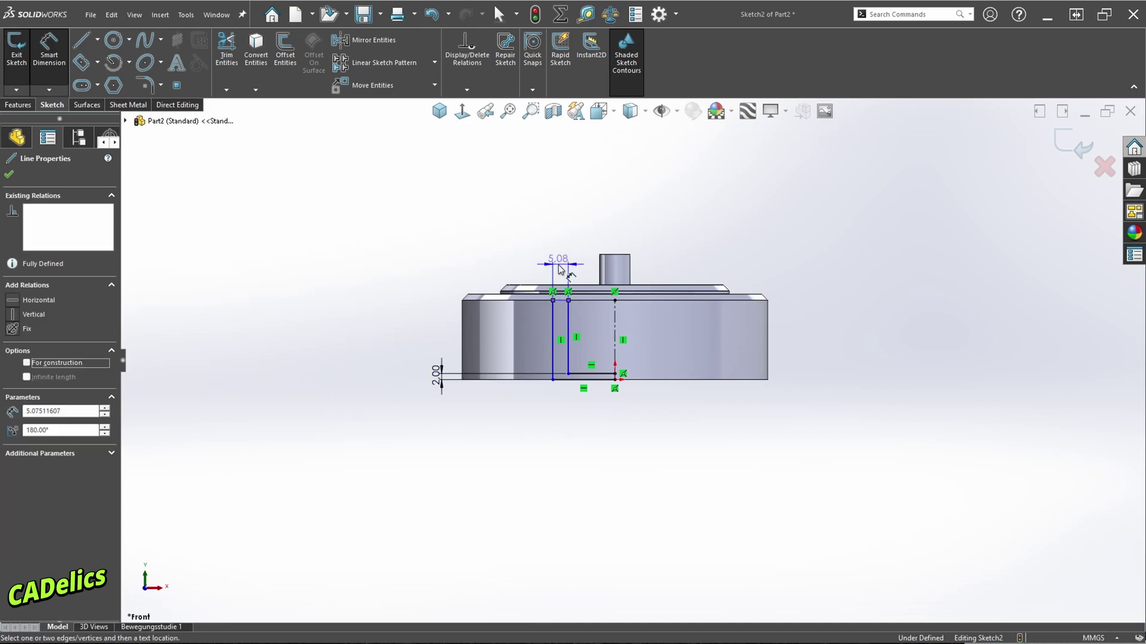
click(554, 255)
text(2)
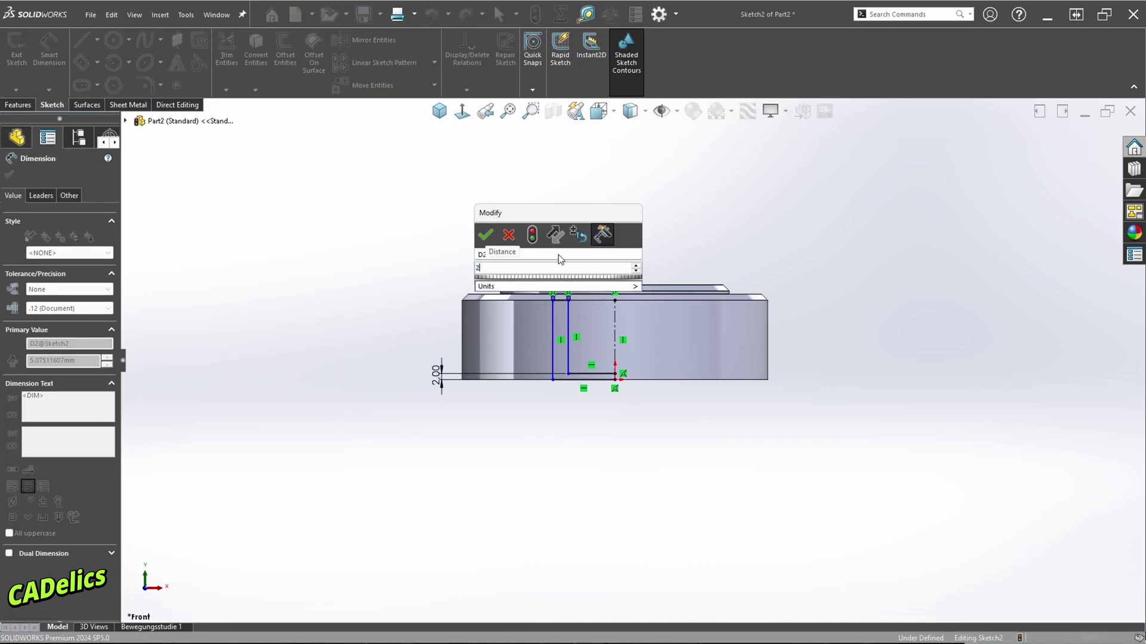
key(Return)
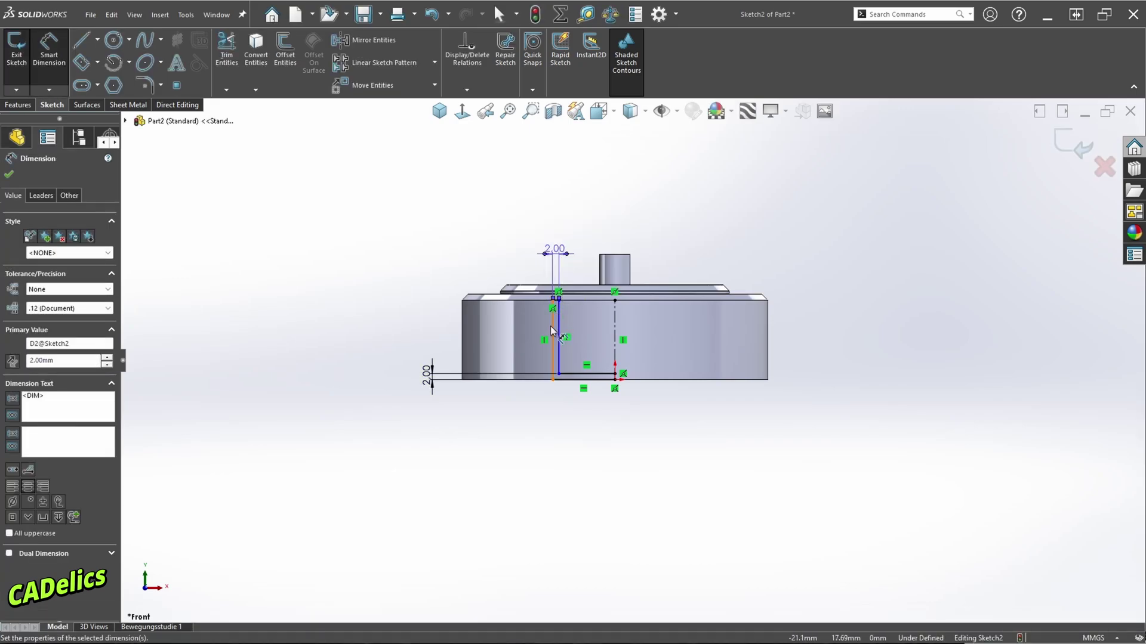
click(551, 330)
click(614, 337)
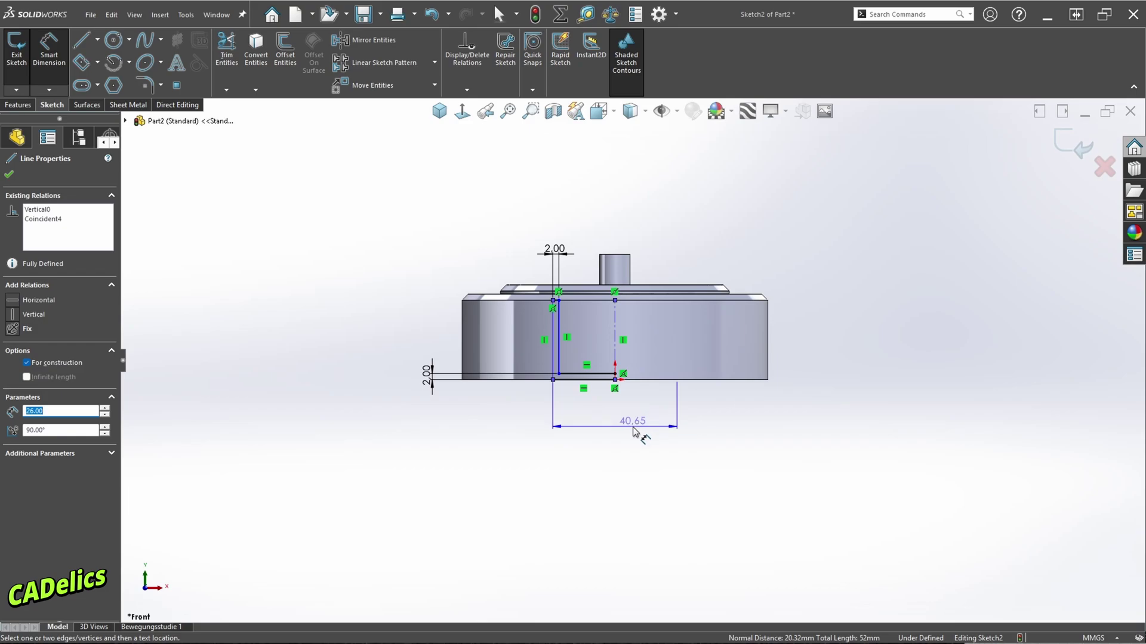
click(633, 430)
text(25)
key(Return)
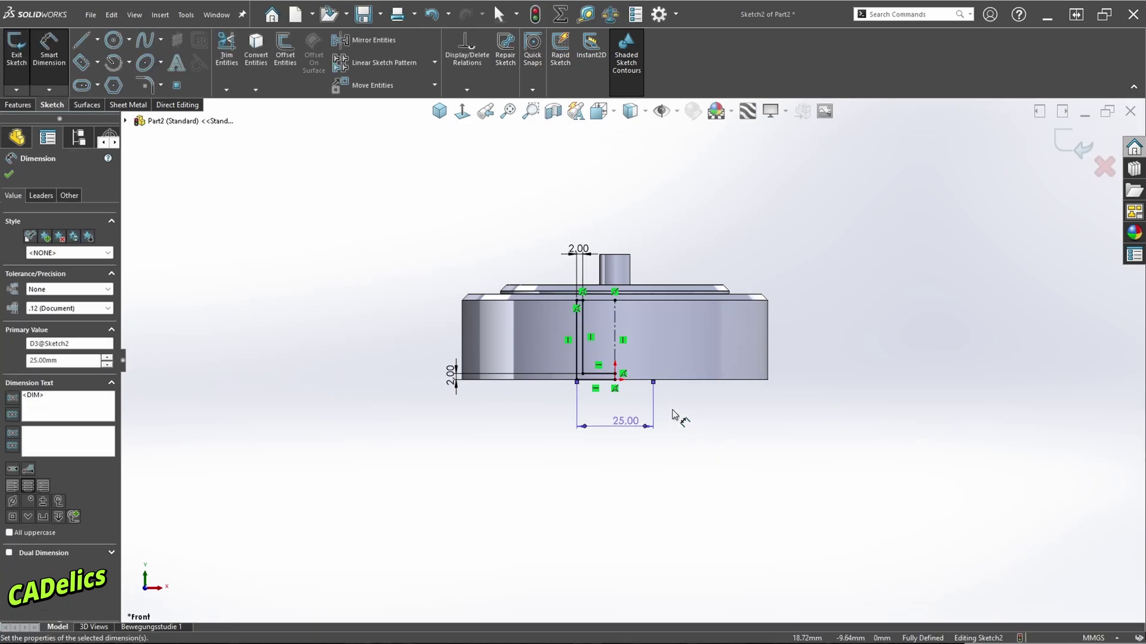
key(Escape)
Step: Mirror the profile lines about the centerline and exit the sketch
right_drag(711, 407, 682, 417)
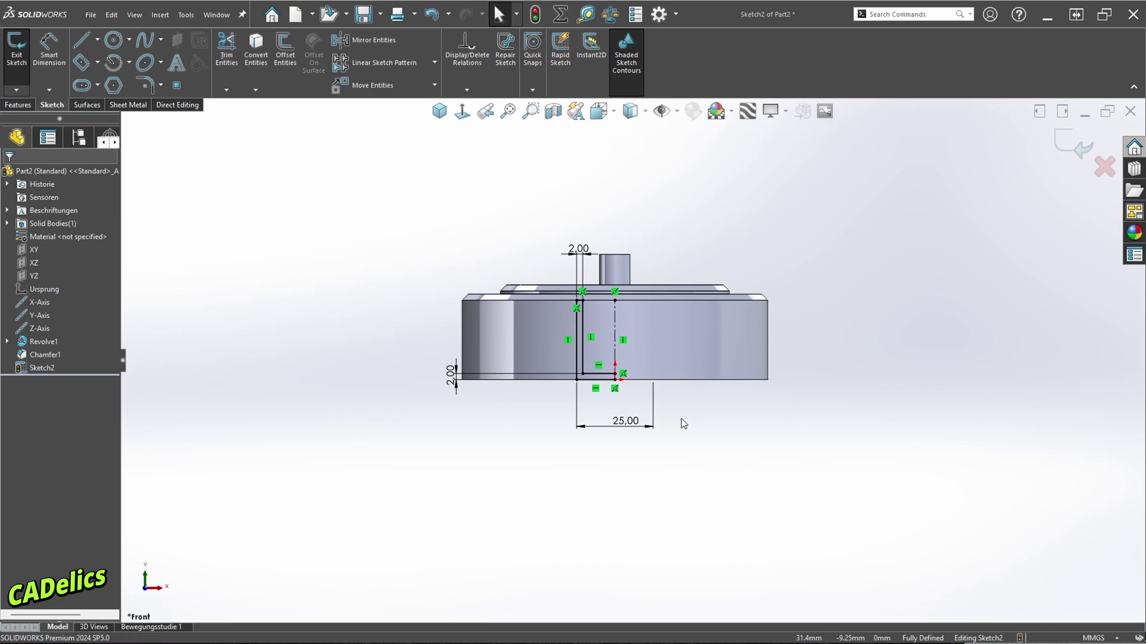
drag(607, 408, 558, 293)
click(65, 369)
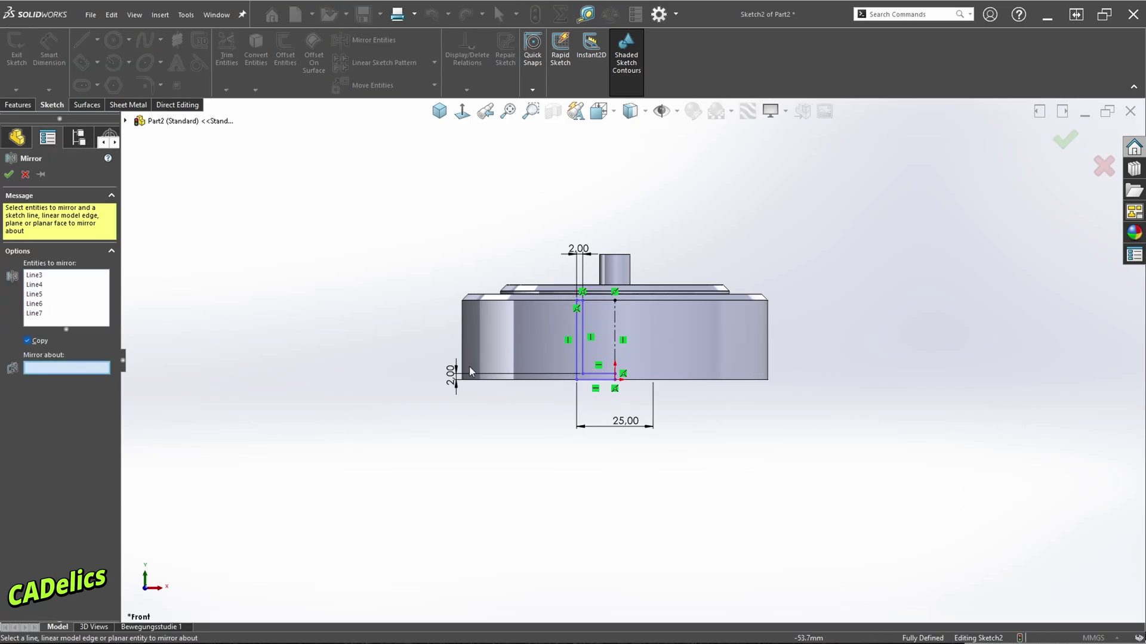
click(614, 346)
key(Return)
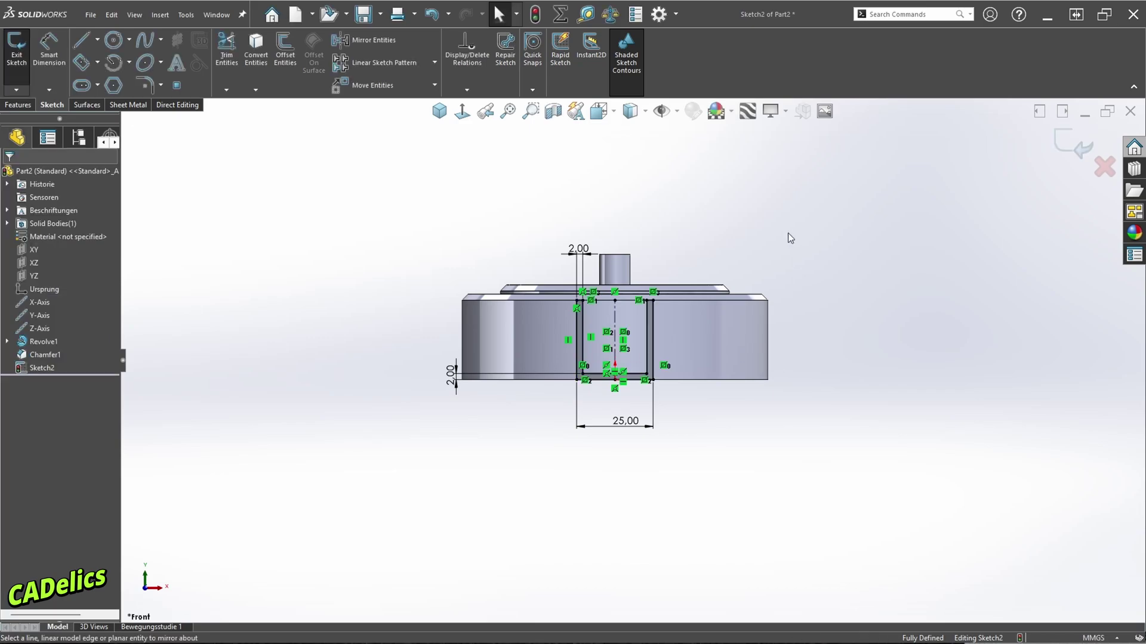
right_drag(775, 234, 791, 274)
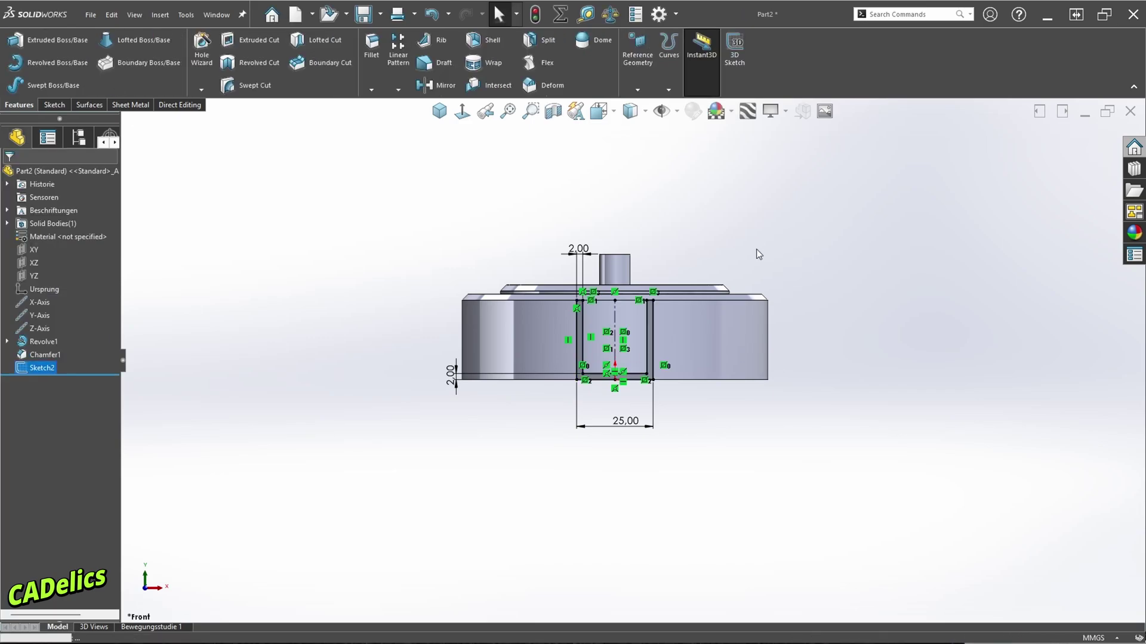
Step: Extrude Sketch2 70 mm blind into a U-shaped bracket jutting from the base
key(ctrl+7)
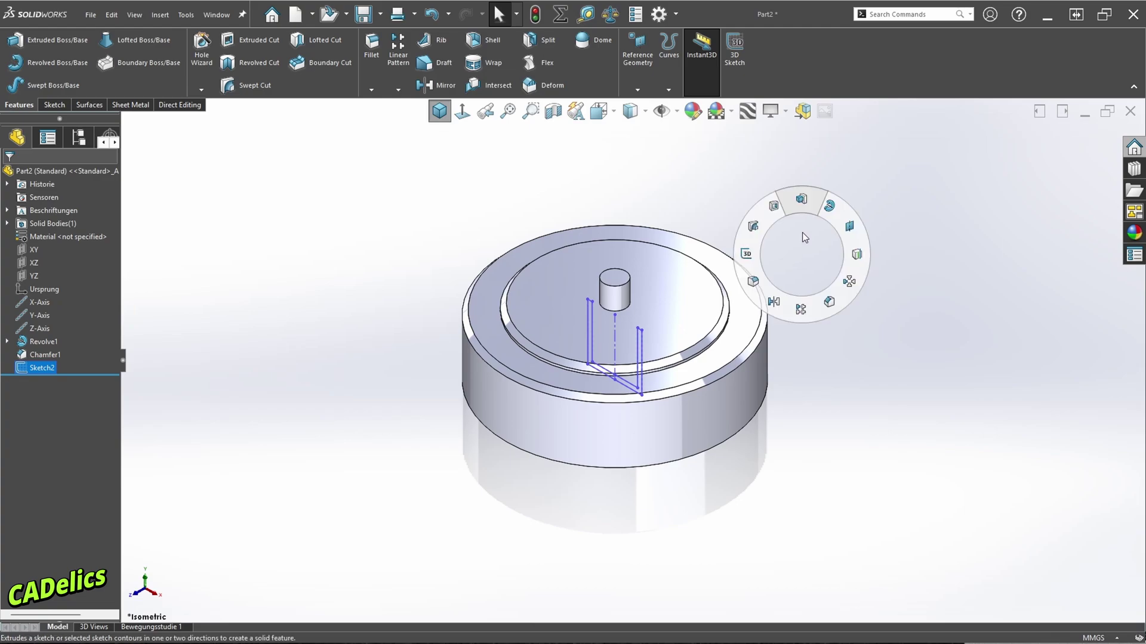
right_drag(801, 254, 801, 206)
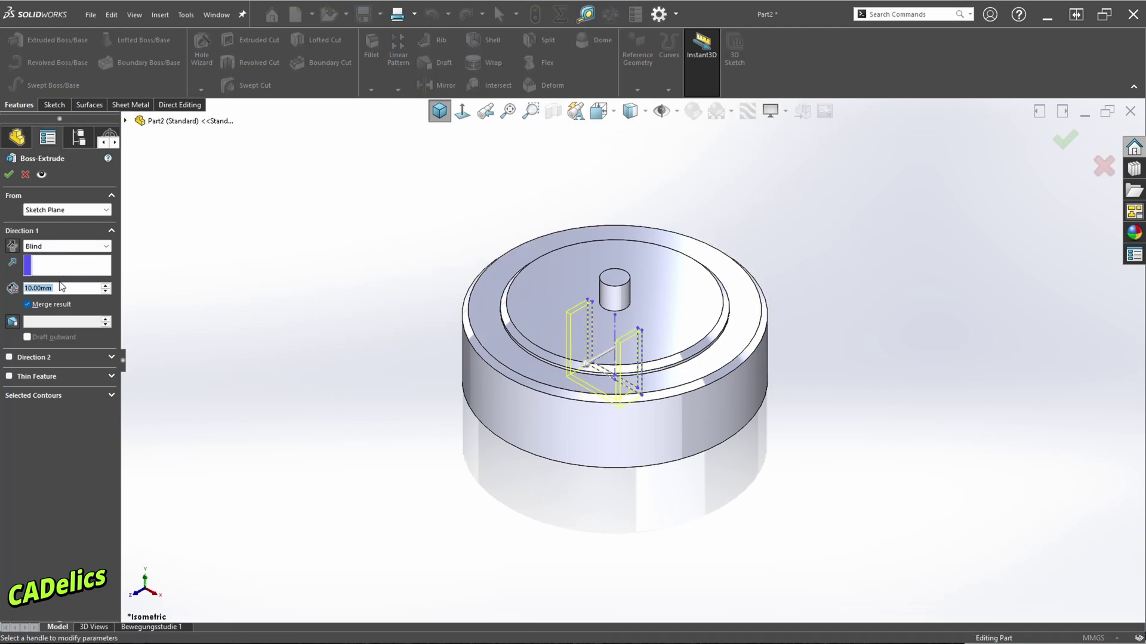
click(108, 287)
click(108, 287)
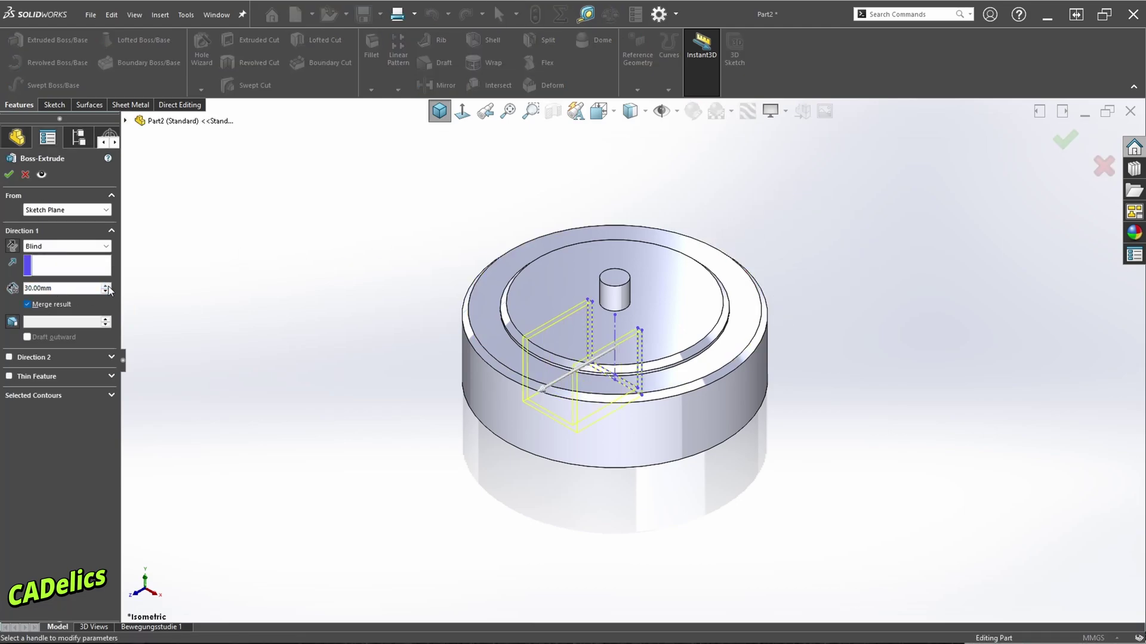
click(109, 287)
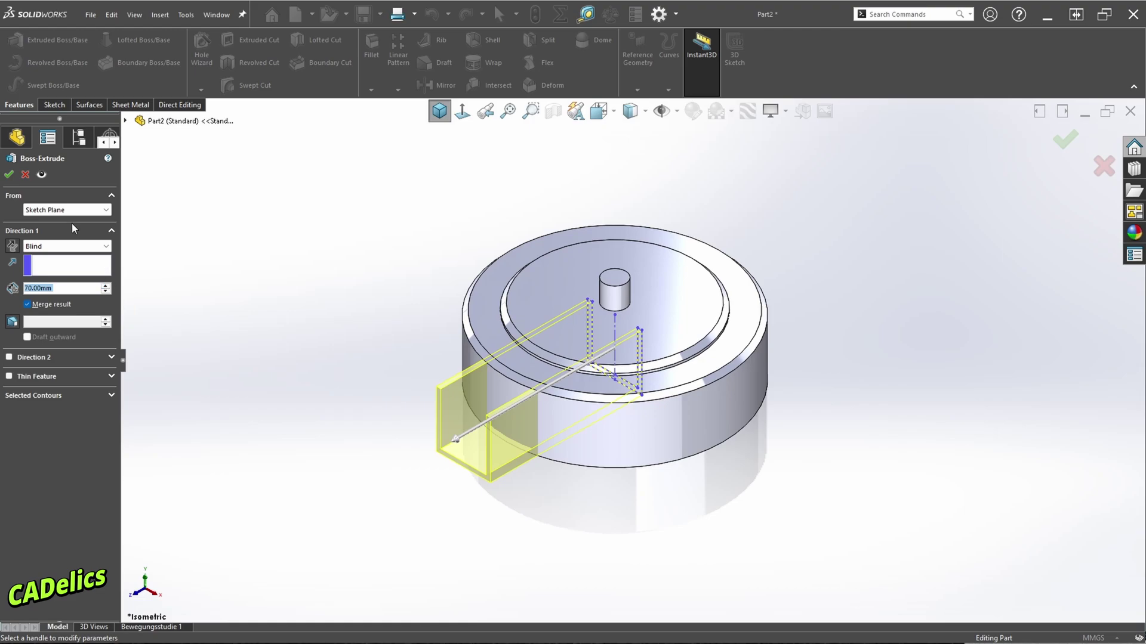
click(9, 175)
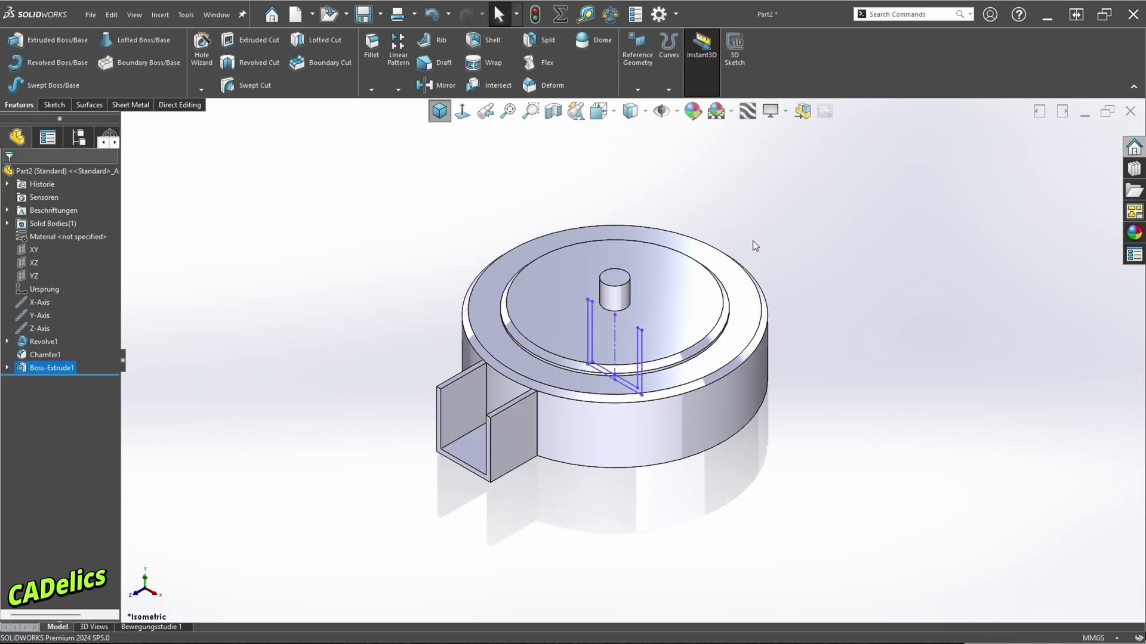
Step: Chamfer the top edges of both bracket walls at 14 mm × 45°
click(793, 224)
right_drag(800, 210, 817, 245)
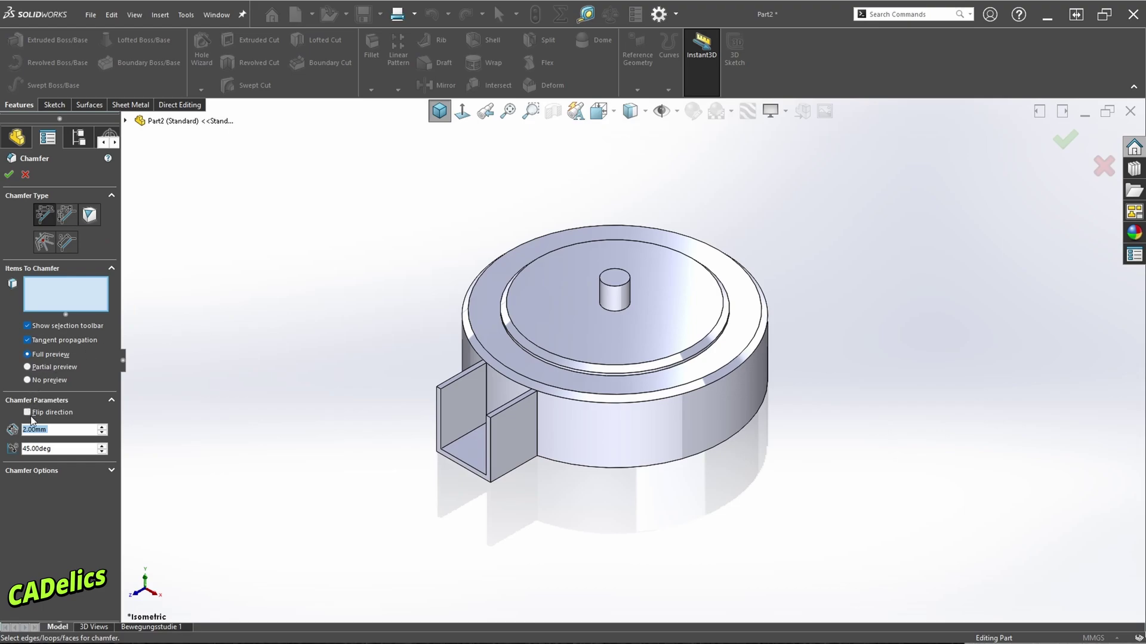
text(14)
key(Return)
click(530, 110)
drag(380, 371, 543, 460)
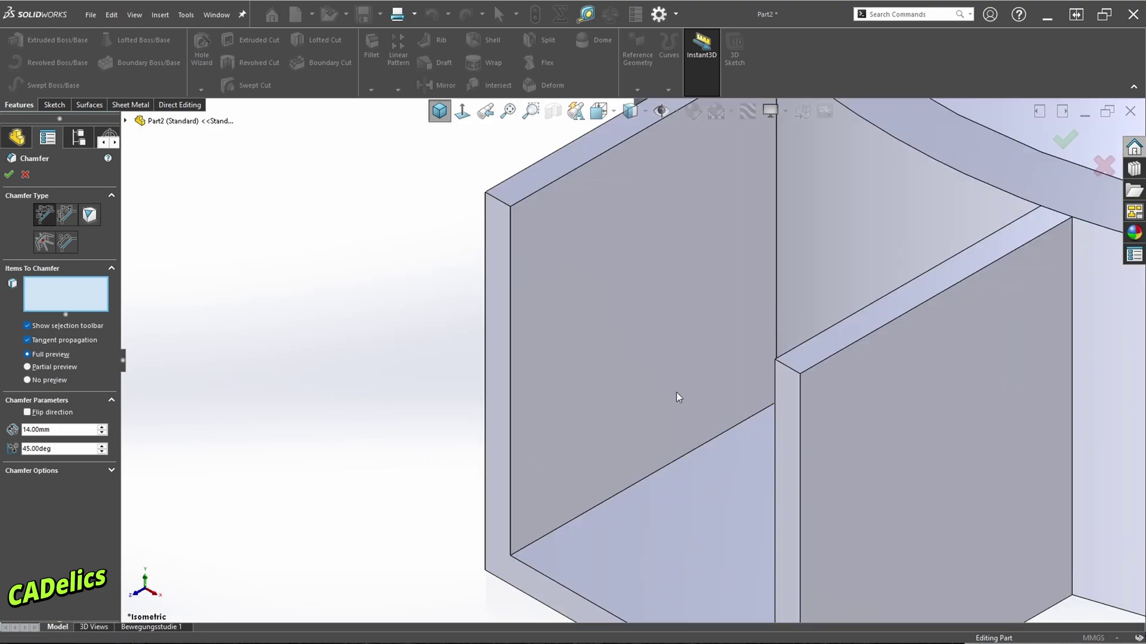
click(786, 370)
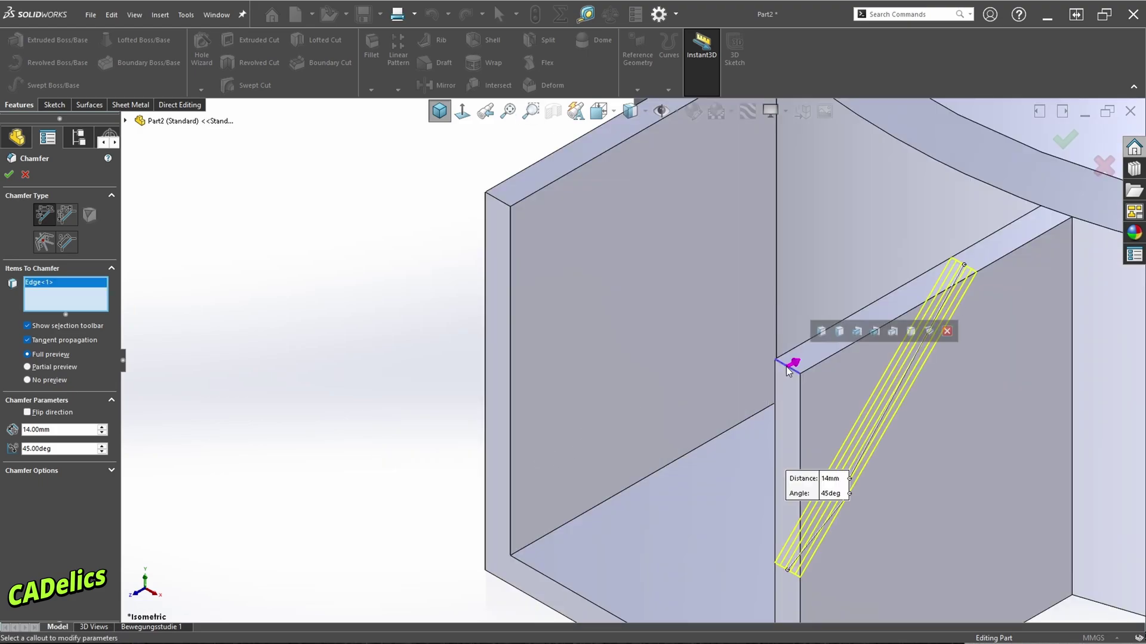
click(504, 206)
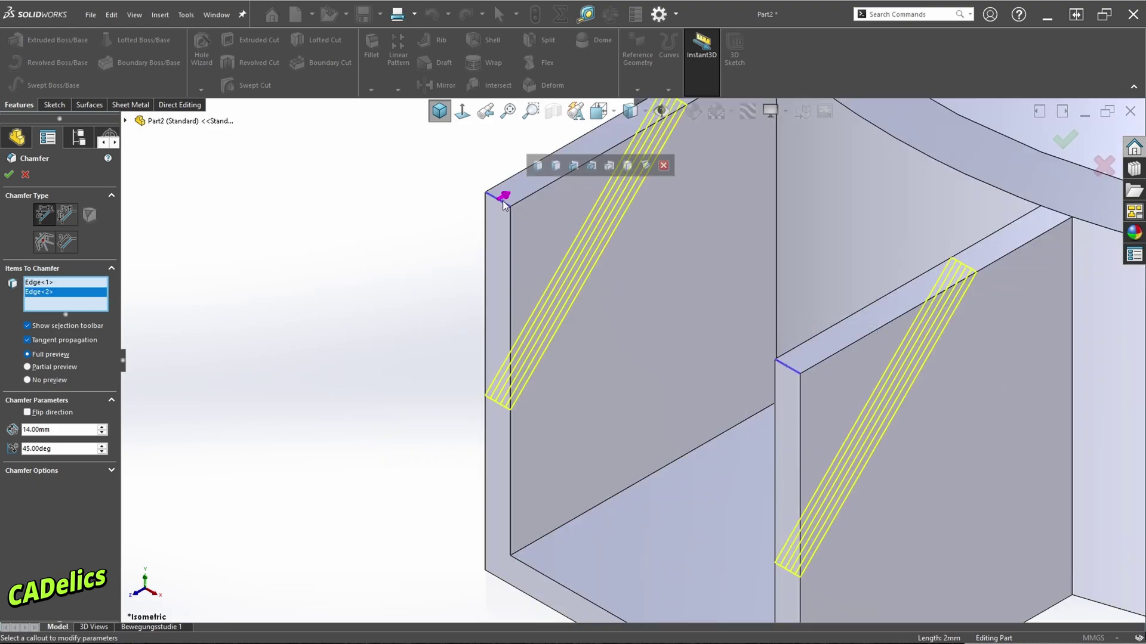
click(485, 112)
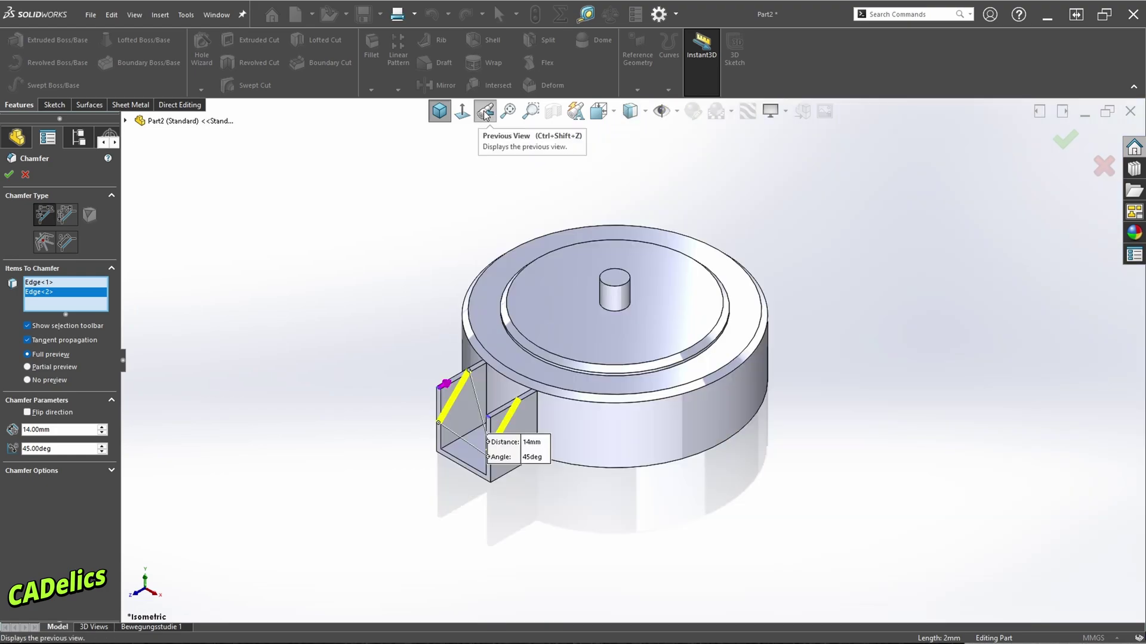
right_click(716, 204)
click(734, 214)
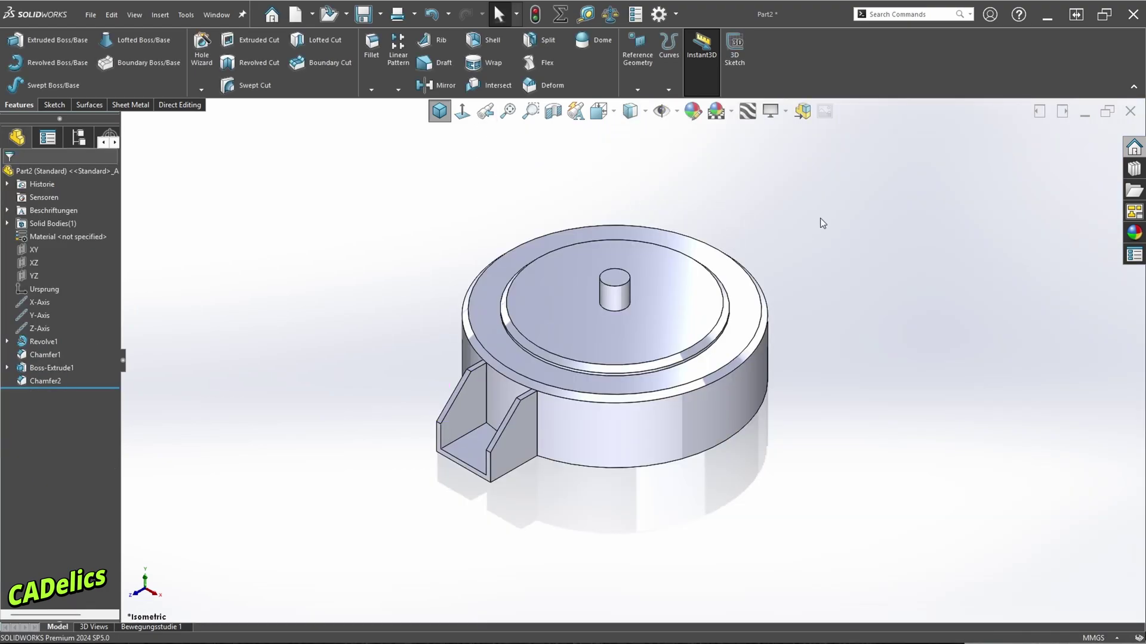
Step: Start a sketch on the XZ plane with a 10 mm circle over the bracket floor
key(p)
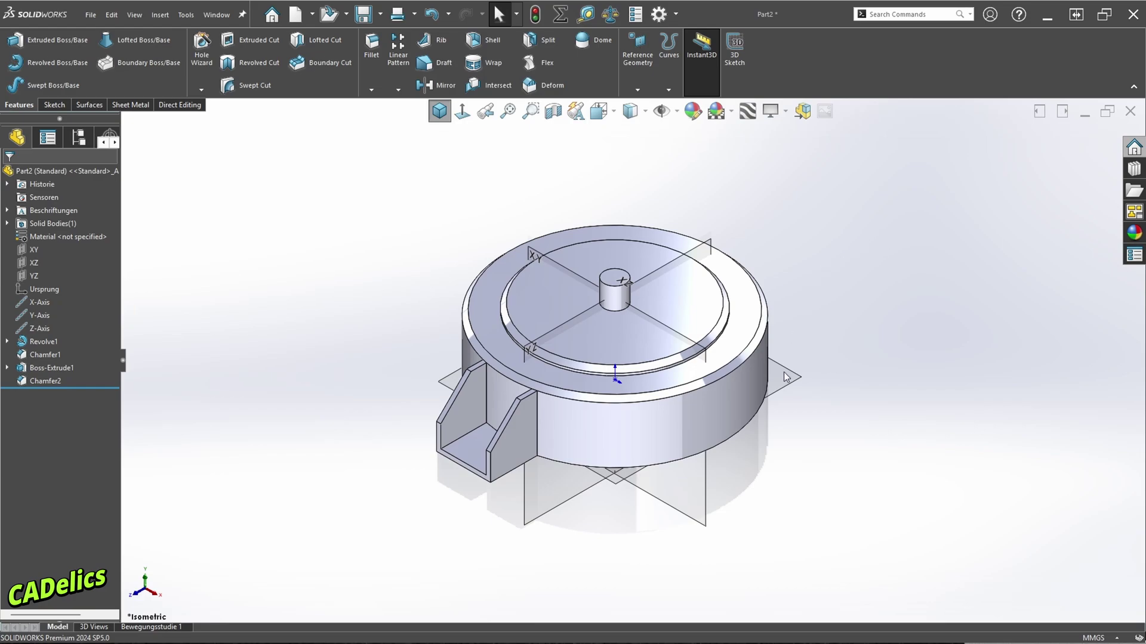
right_click(784, 382)
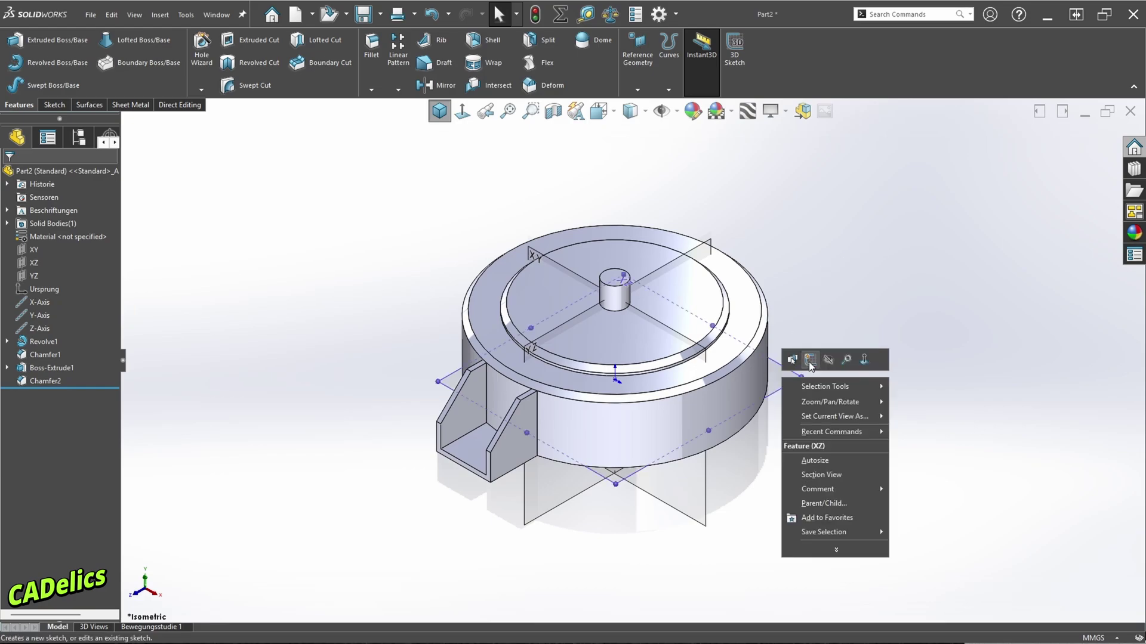
click(809, 360)
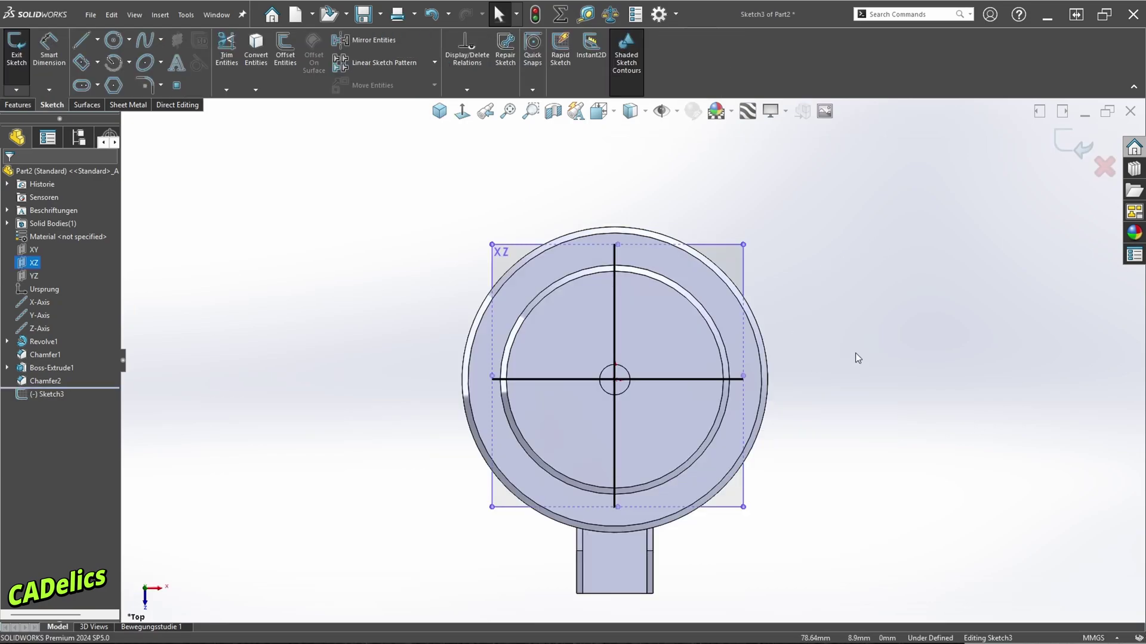
key(p)
right_drag(854, 353, 865, 330)
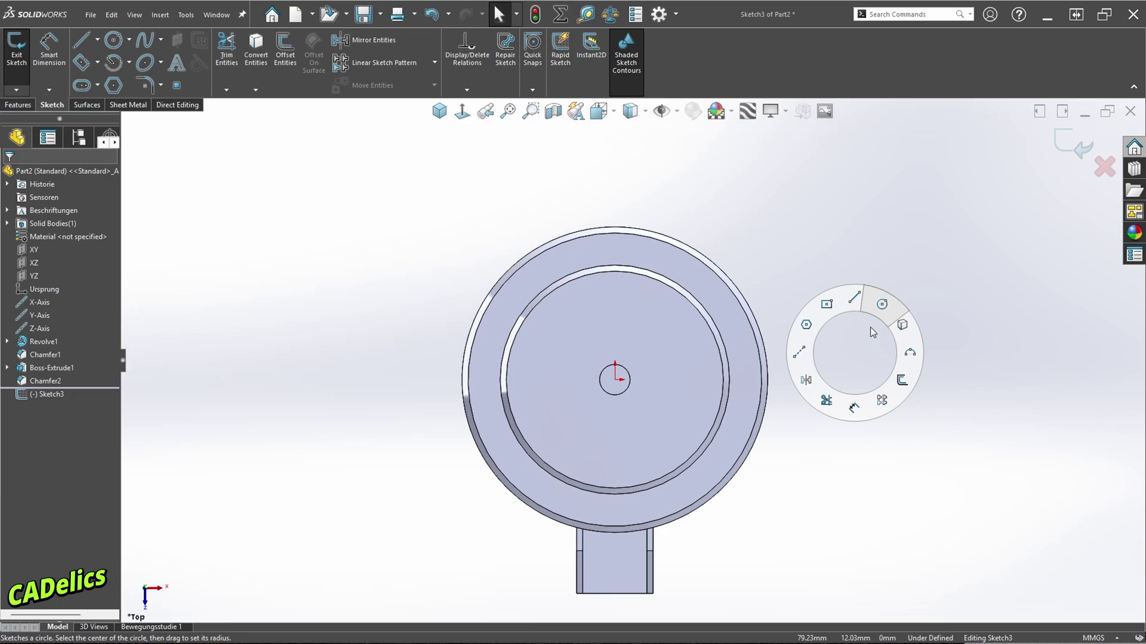
click(615, 566)
text(10)
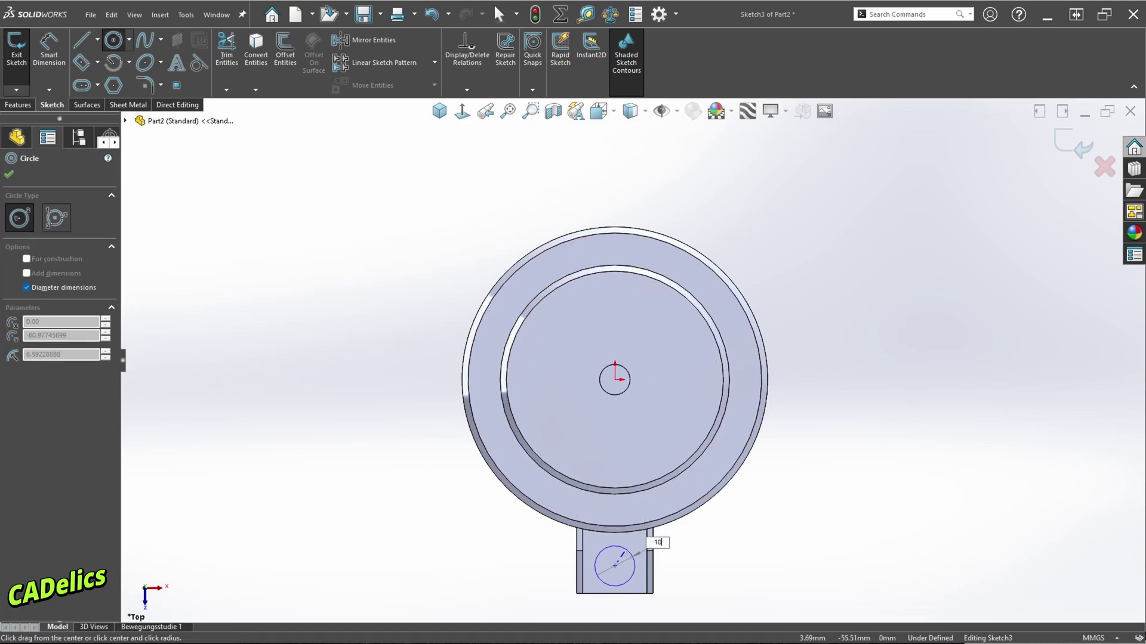
key(Return)
key(Escape)
Step: Dimension the circle centre 60 mm from the origin
right_drag(854, 396, 858, 414)
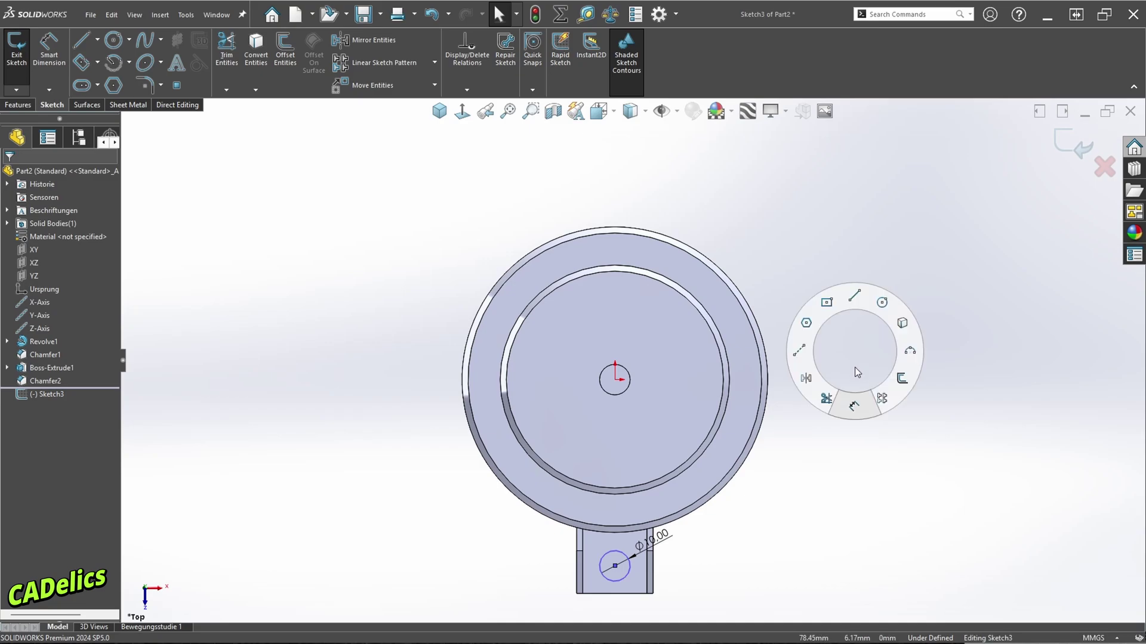
click(615, 566)
click(614, 380)
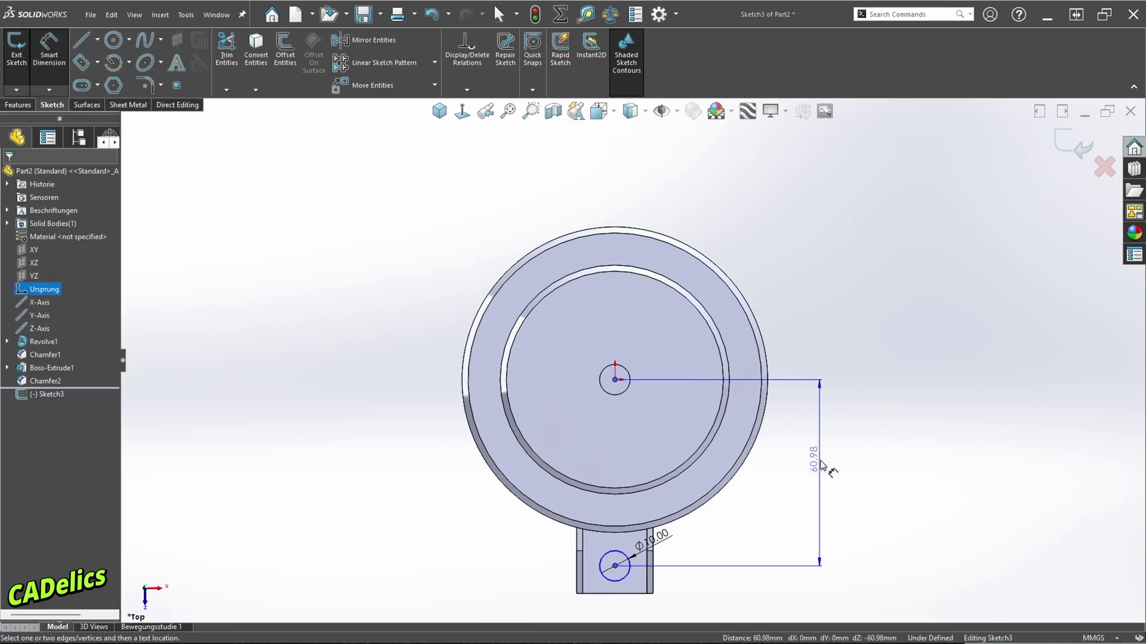
click(824, 467)
text(60)
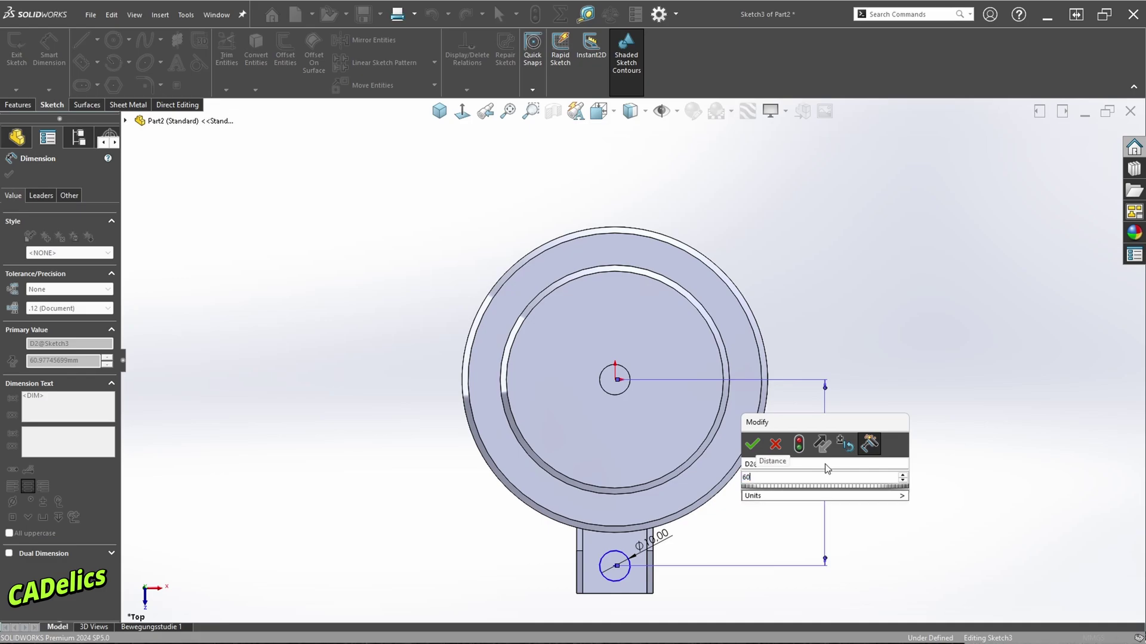
key(Return)
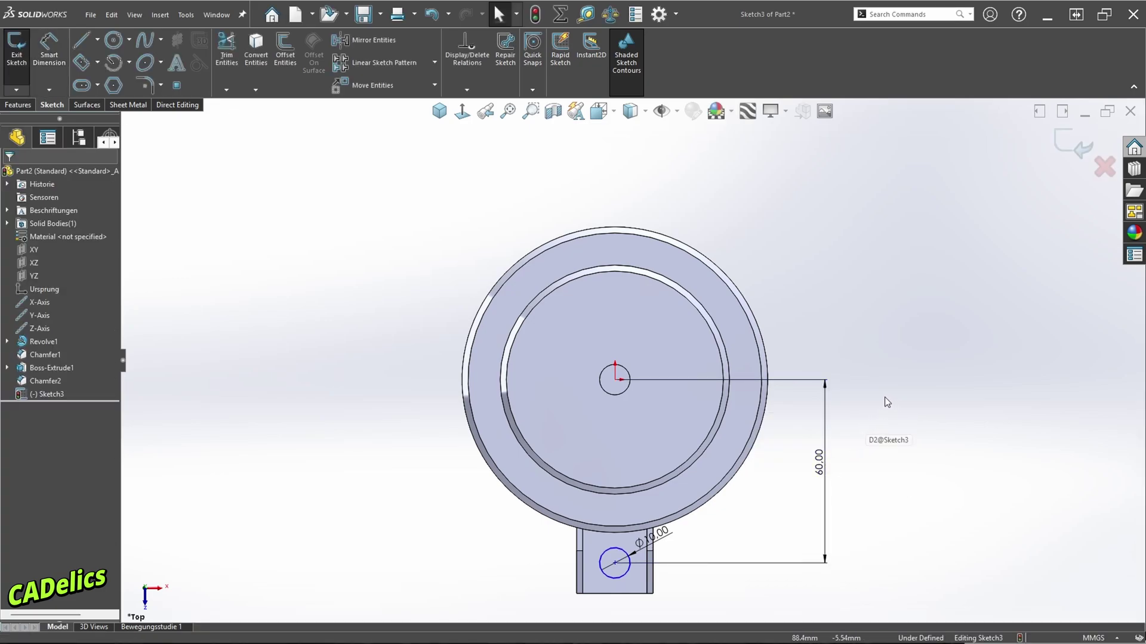
Step: Draw a construction line from the circle centre to the origin and exit the sketch
key(l)
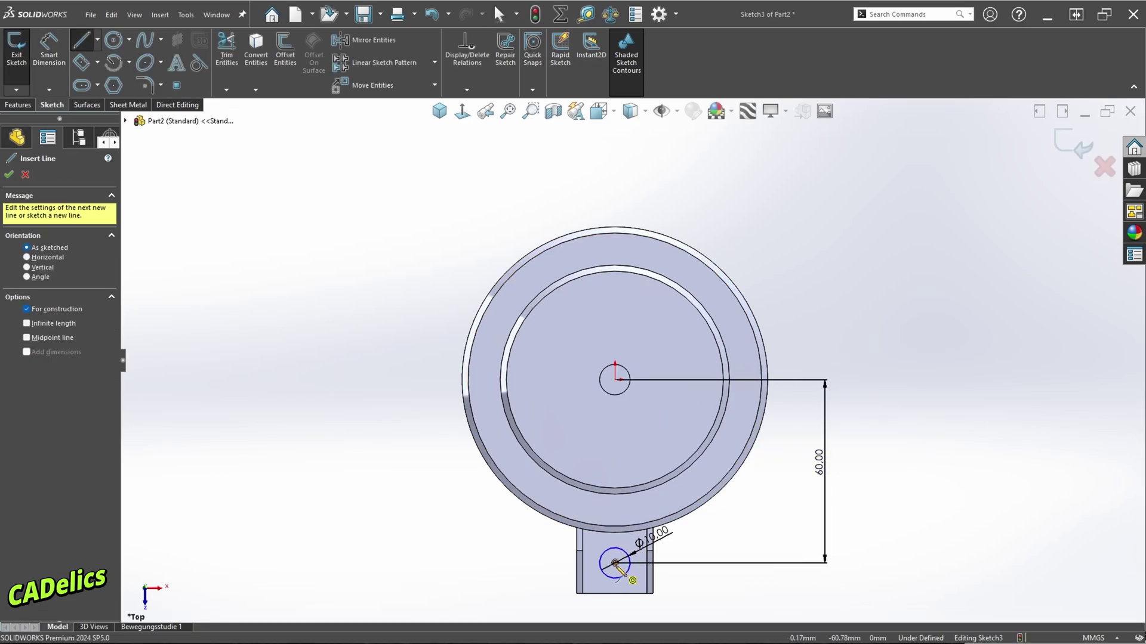
click(614, 563)
click(615, 381)
key(Escape)
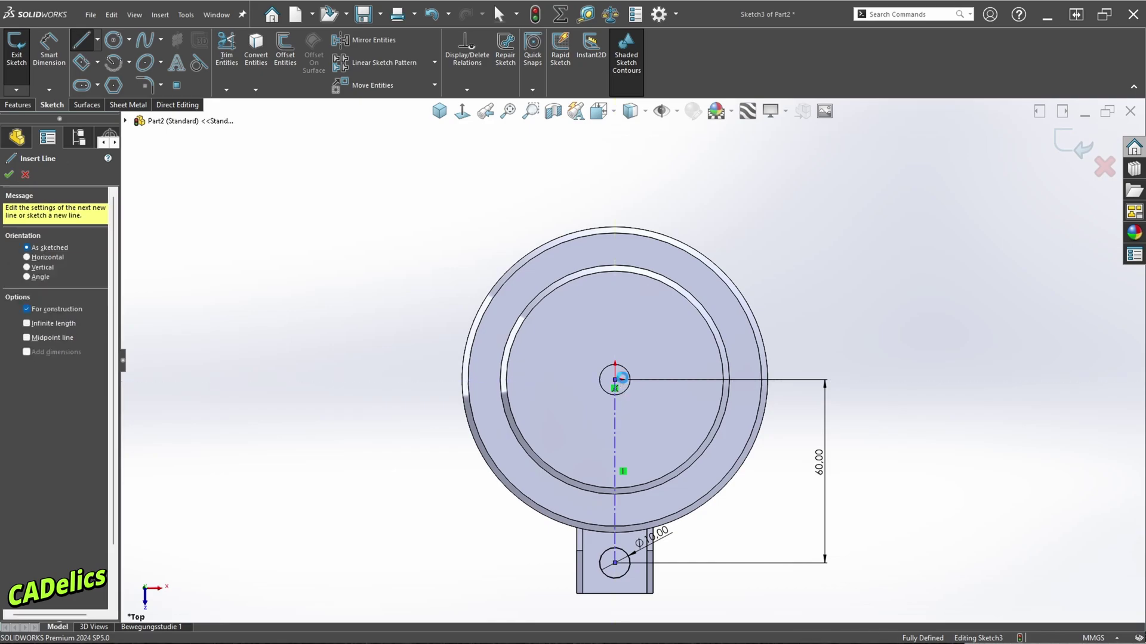
key(Escape)
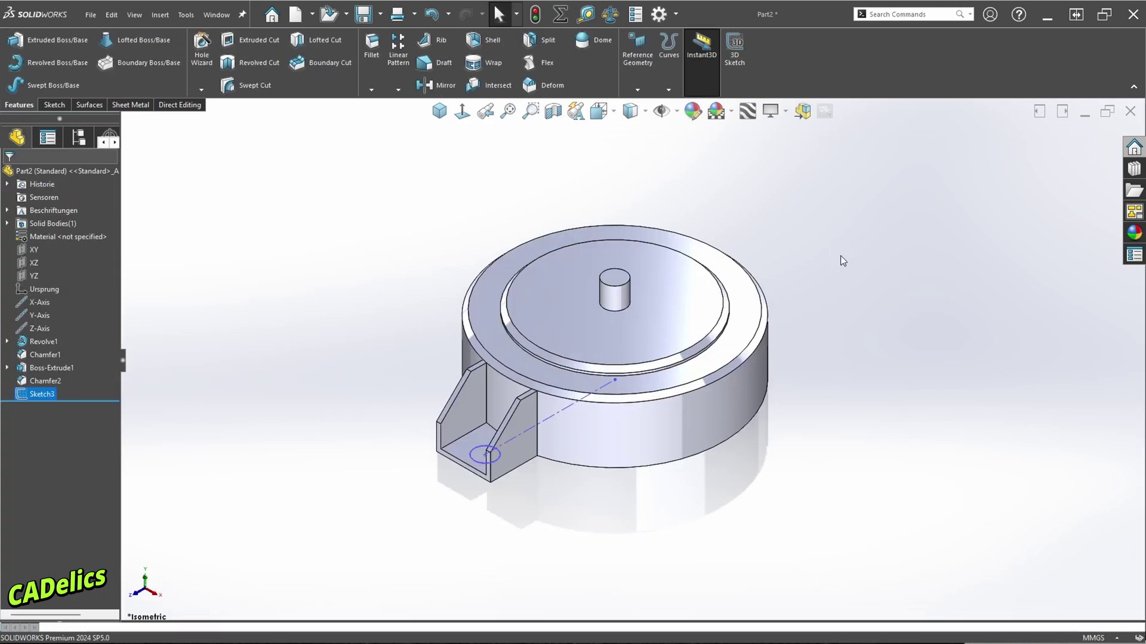
right_drag(825, 272, 823, 214)
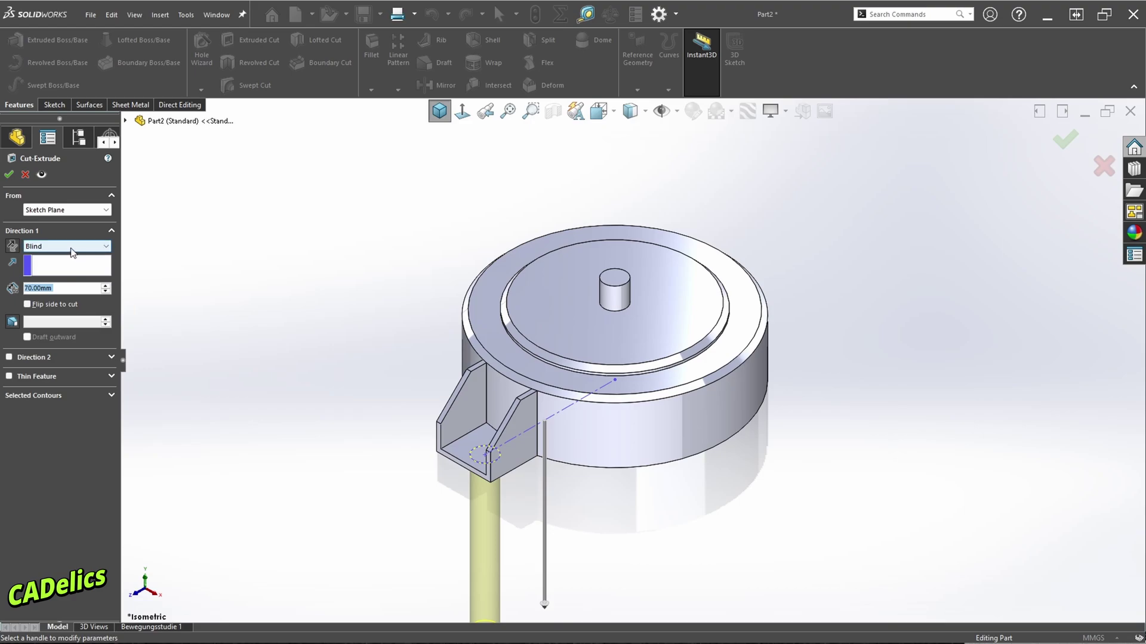
Step: Cut the 10 mm hole through the bracket floor and launch Circular Pattern
click(9, 174)
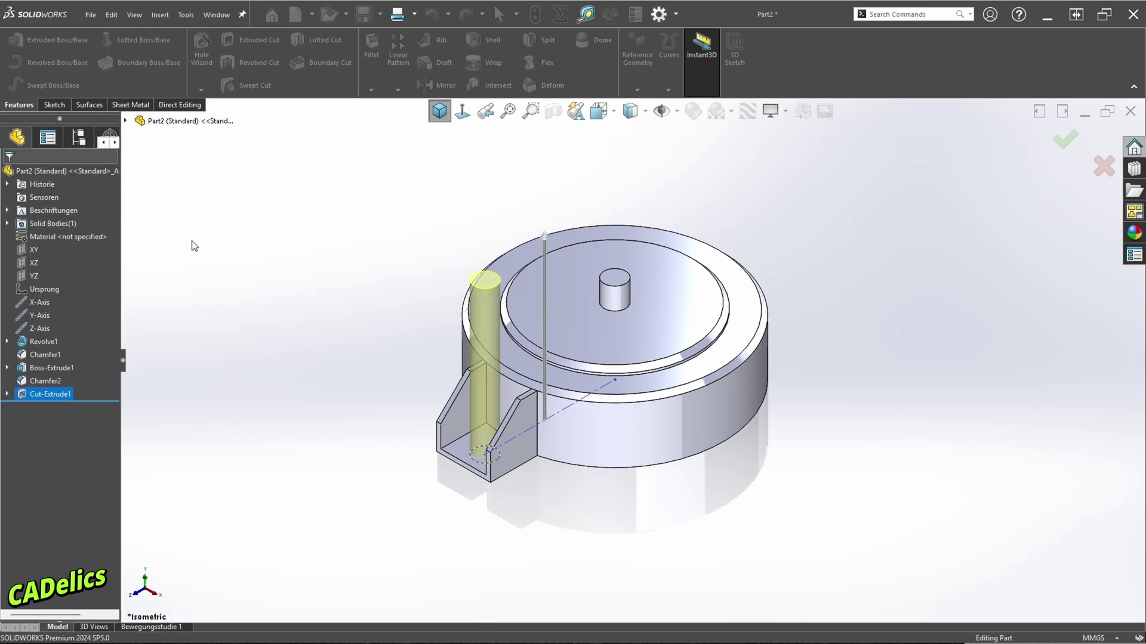
click(821, 285)
mouse_move(793, 253)
right_down()
mouse_move(806, 270)
mouse_move(841, 276)
right_up()
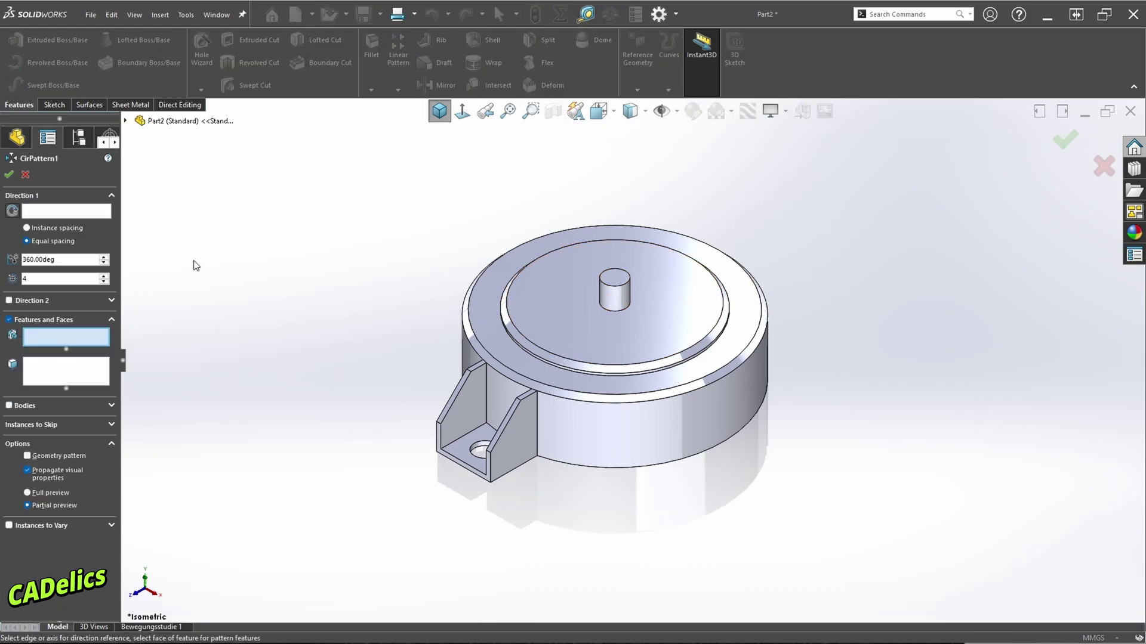
Step: Circular-pattern the hole cut, Chamfer2 and Boss-Extrude1 four times over 360° about the top outer edge
click(74, 213)
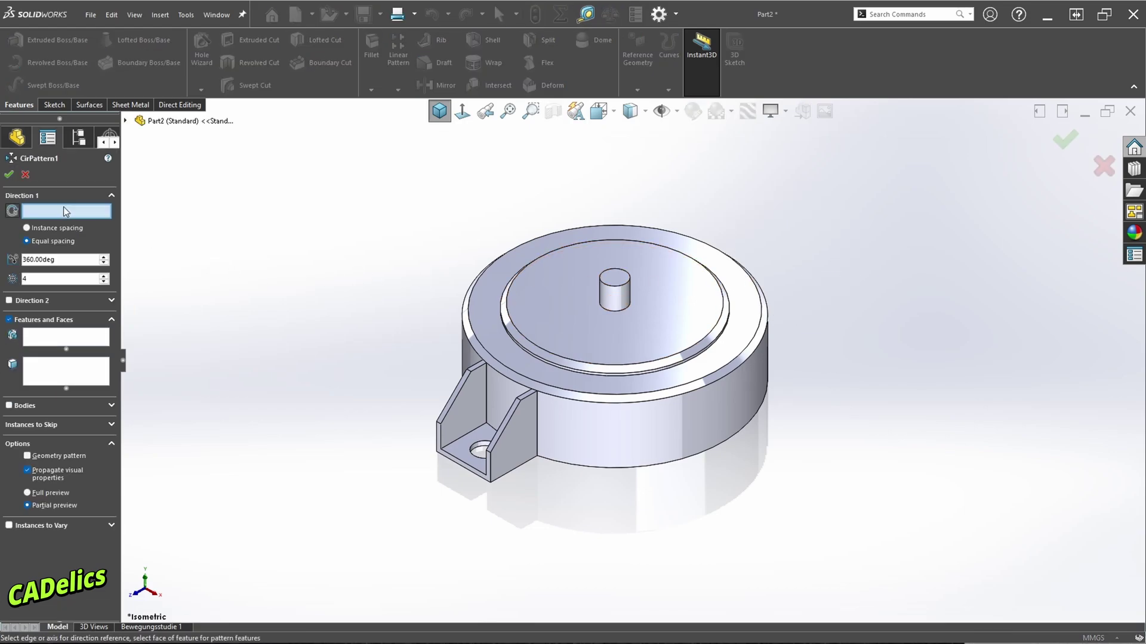
click(605, 394)
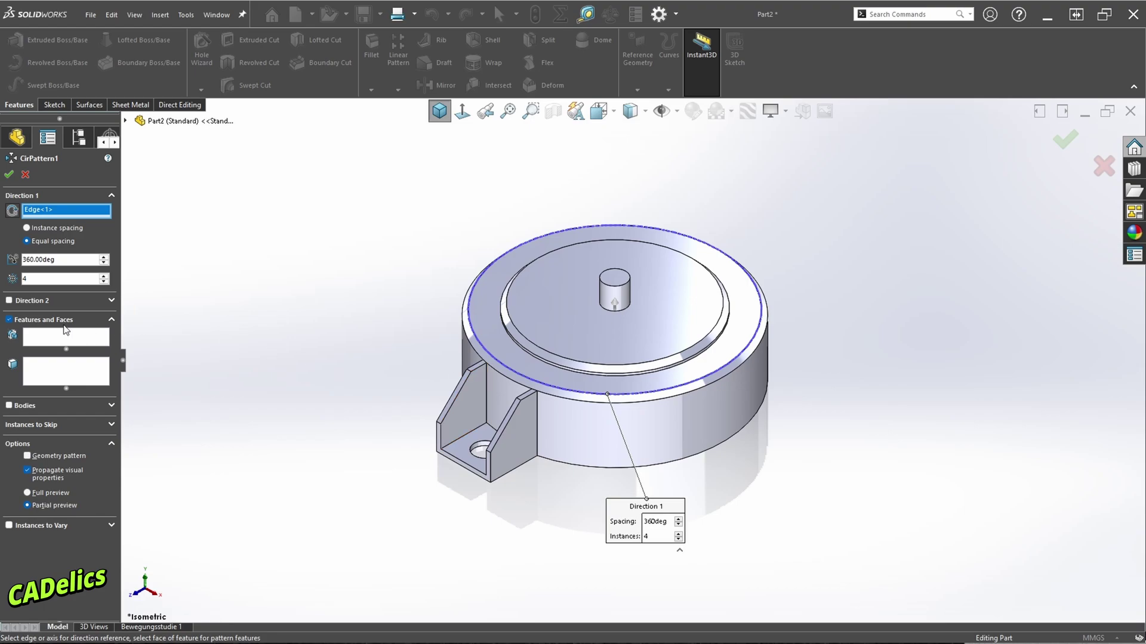
click(48, 334)
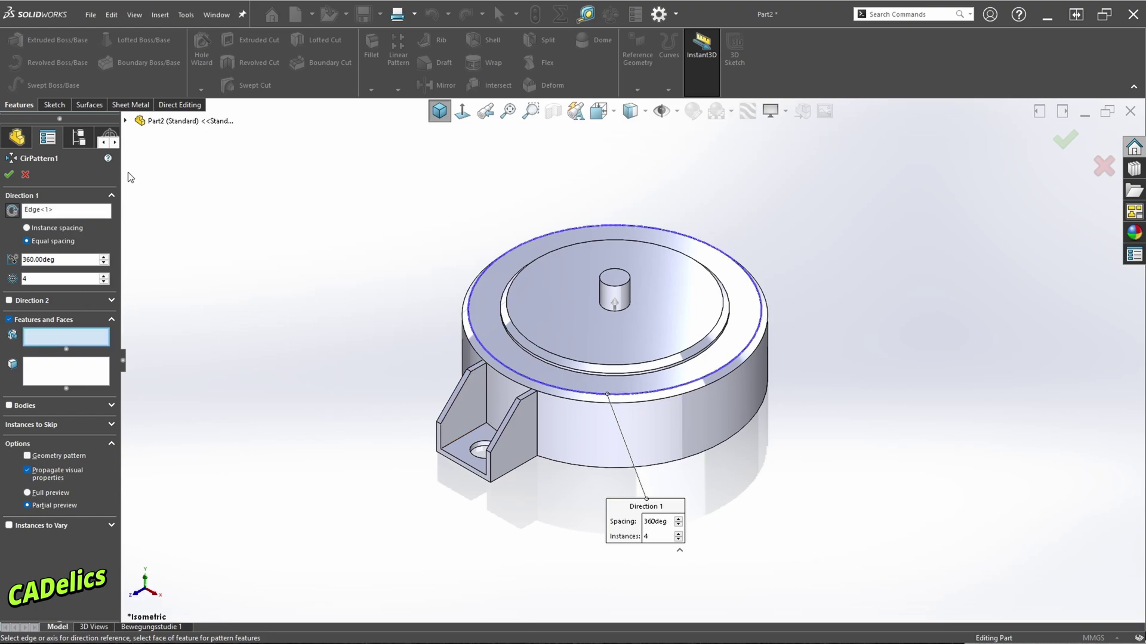
click(126, 121)
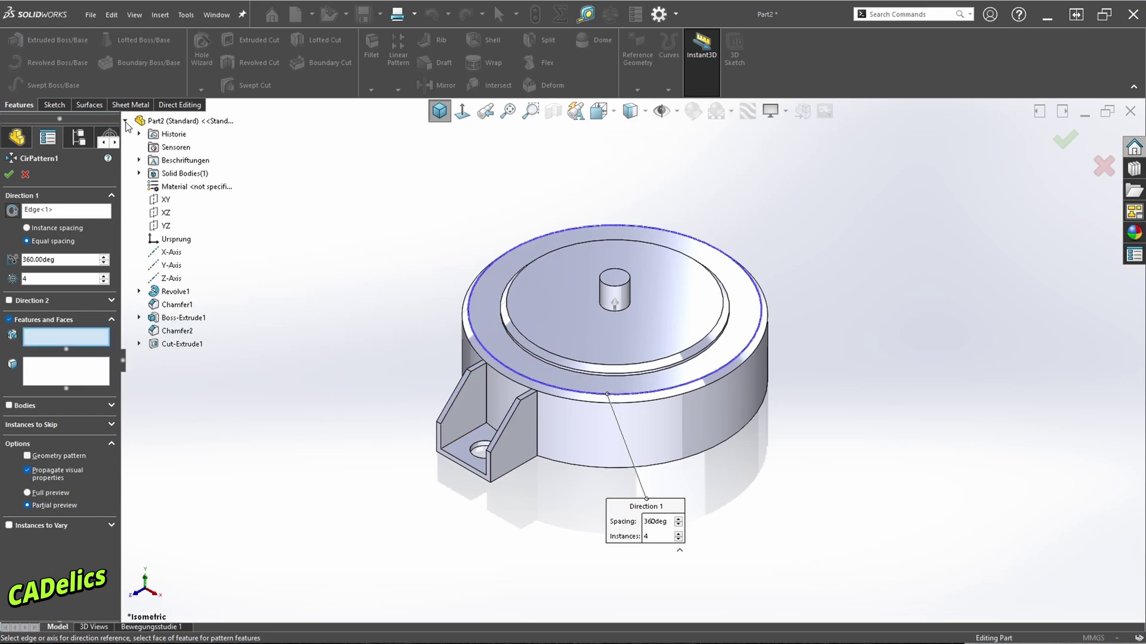
click(186, 347)
click(176, 331)
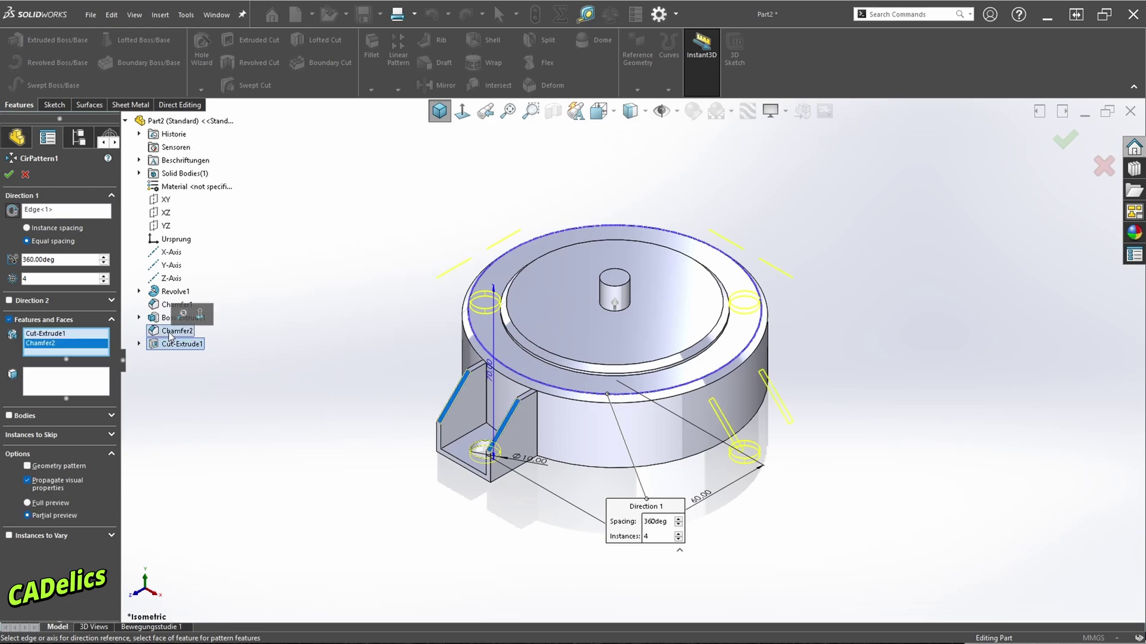
click(157, 320)
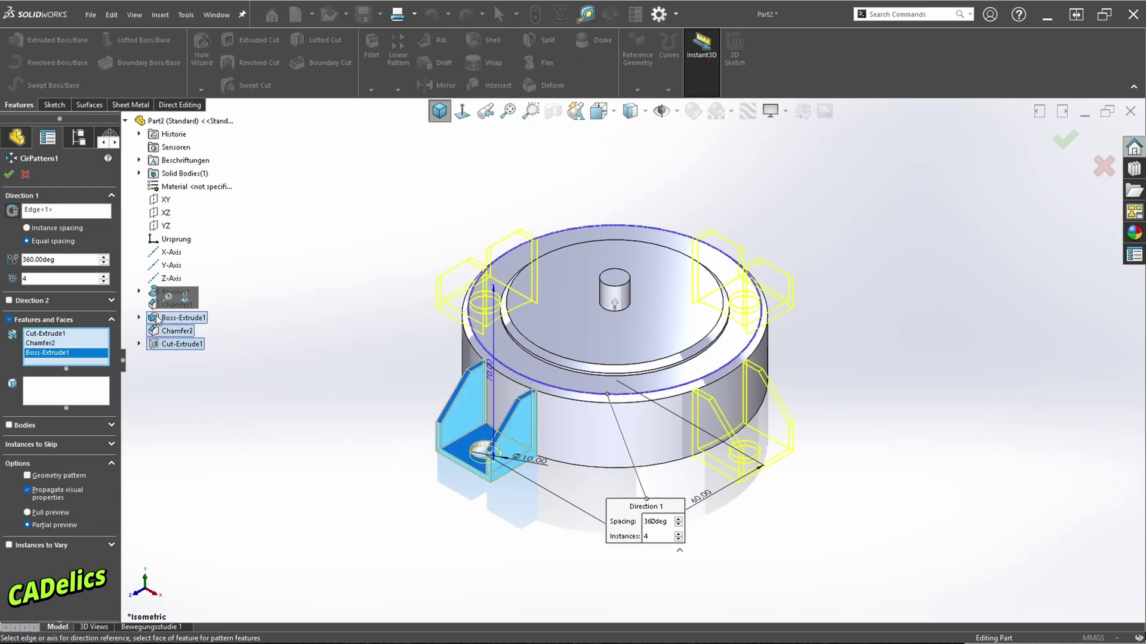
click(8, 174)
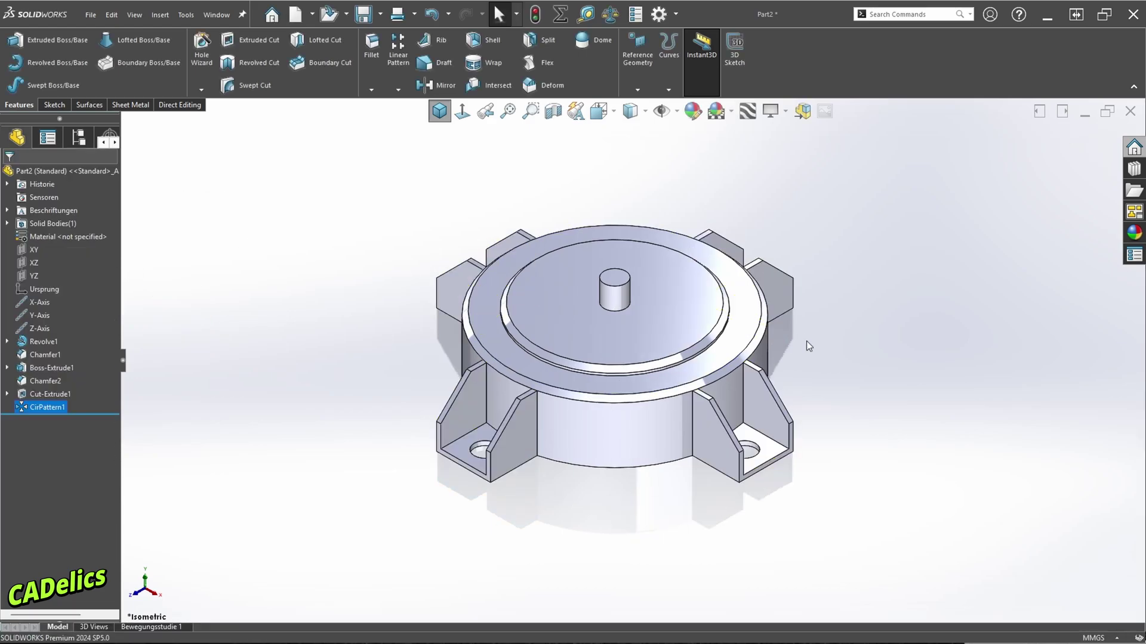
click(847, 345)
Step: Start a sketch on the XZ plane with a 50 mm centerline from the origin
right_click(795, 379)
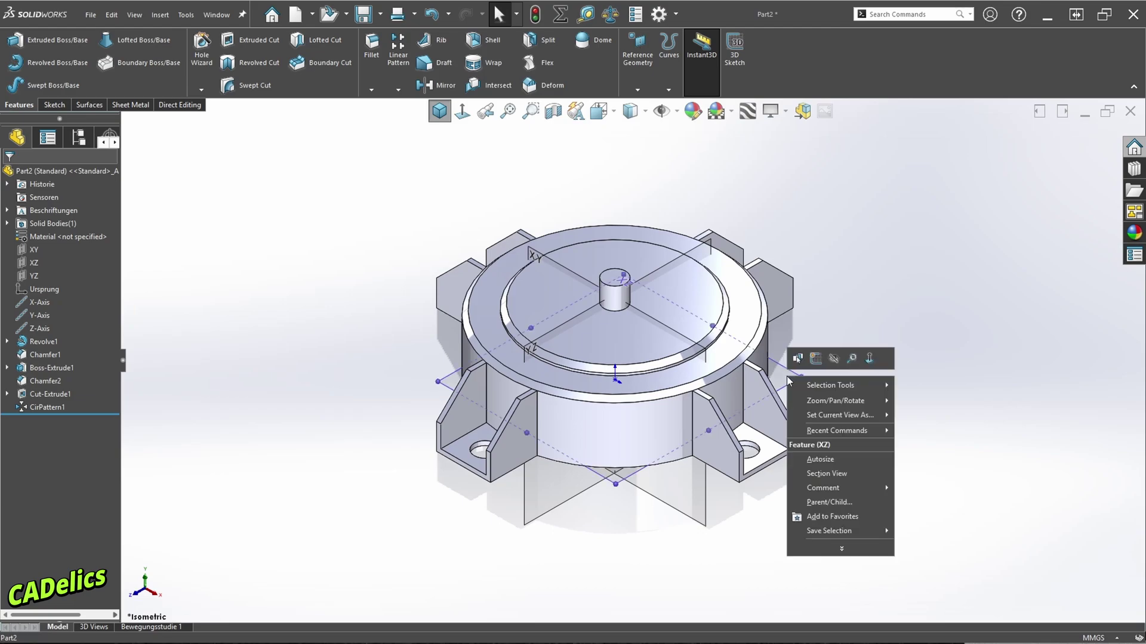
click(815, 358)
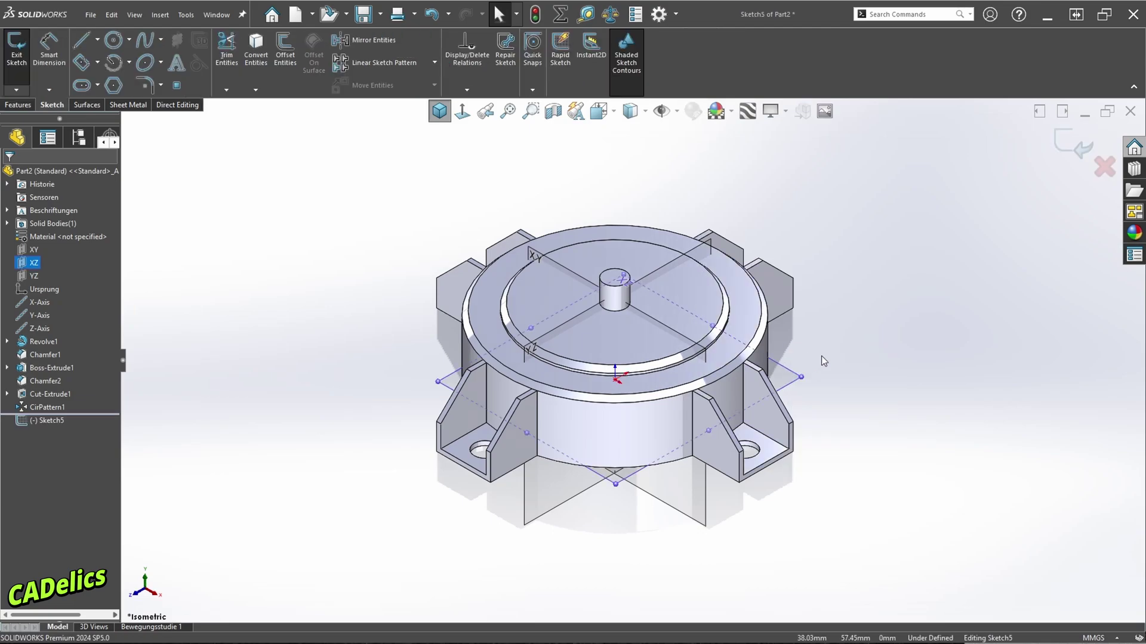
key(ctrl+8)
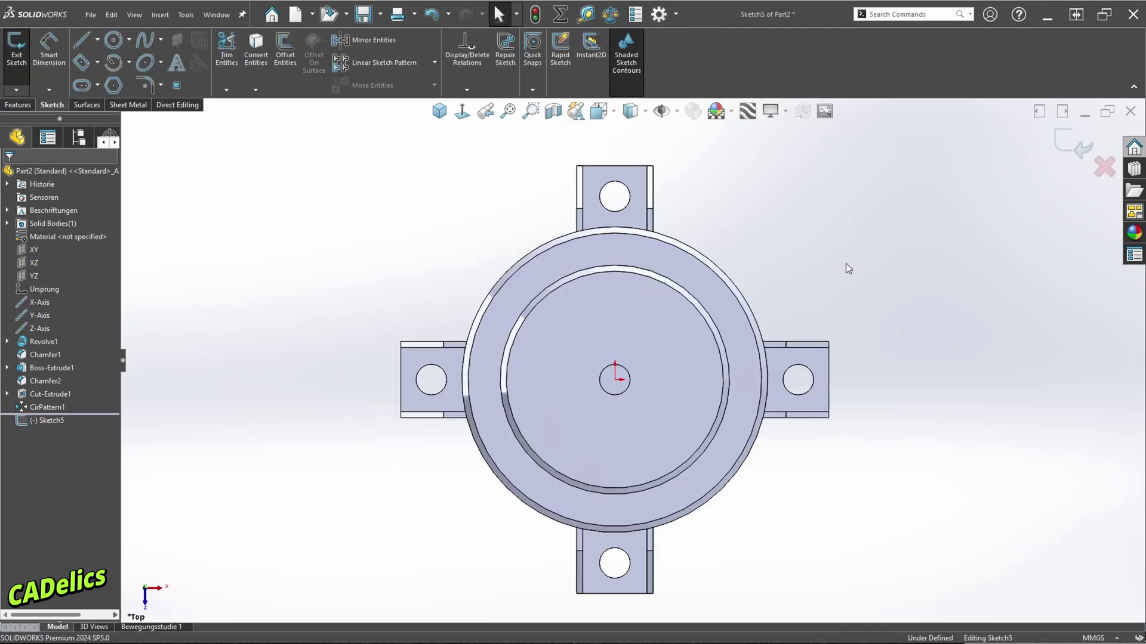
right_drag(846, 263, 817, 263)
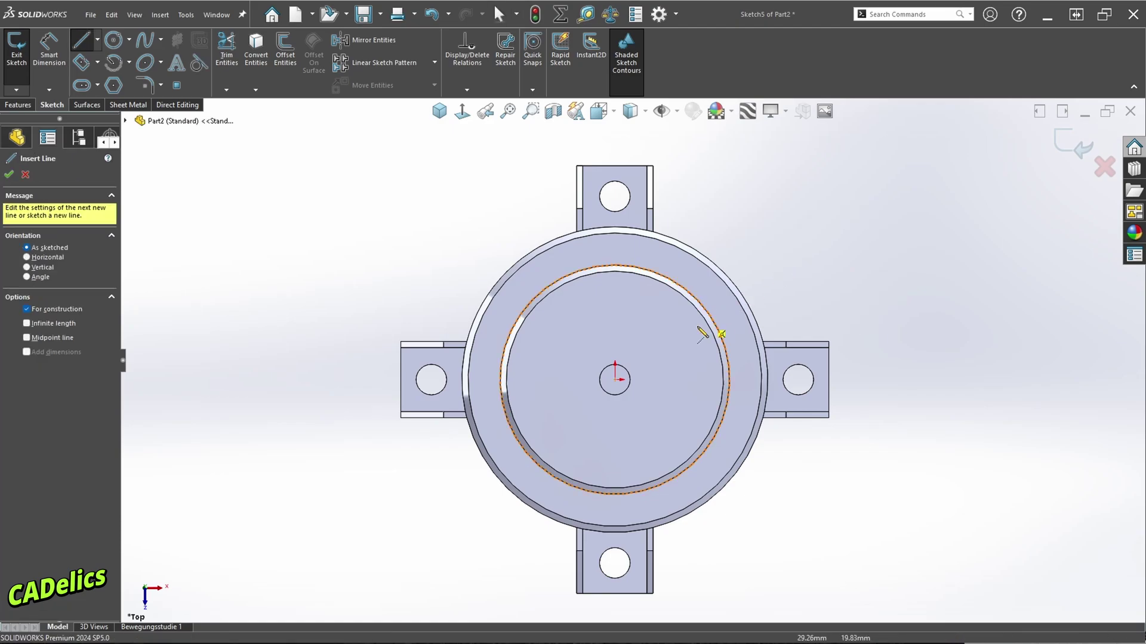
click(615, 380)
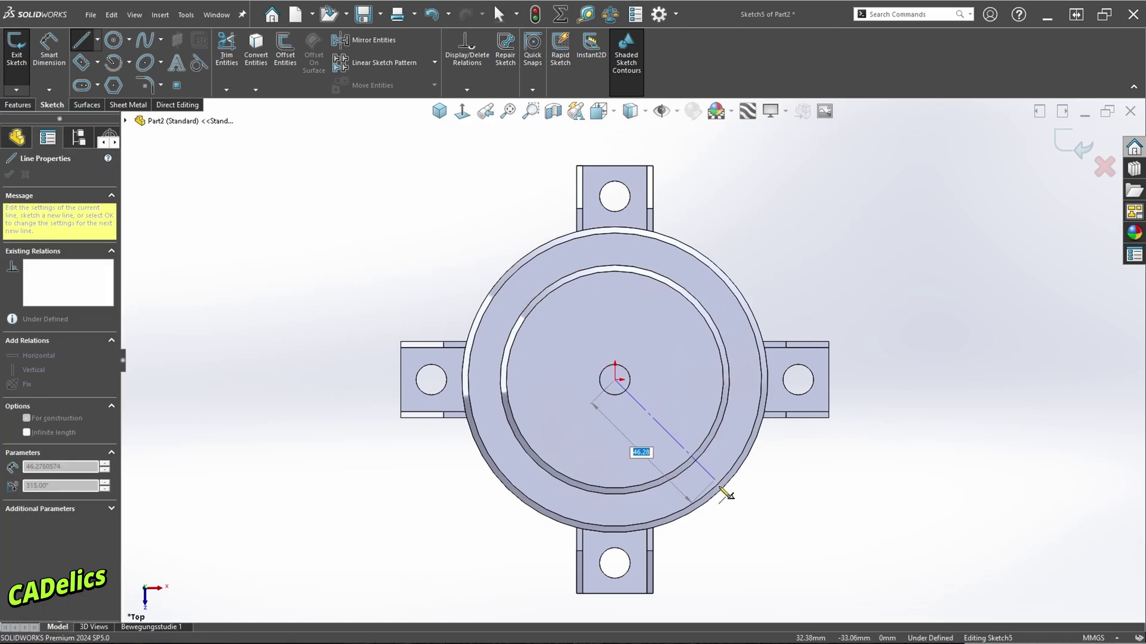
click(723, 488)
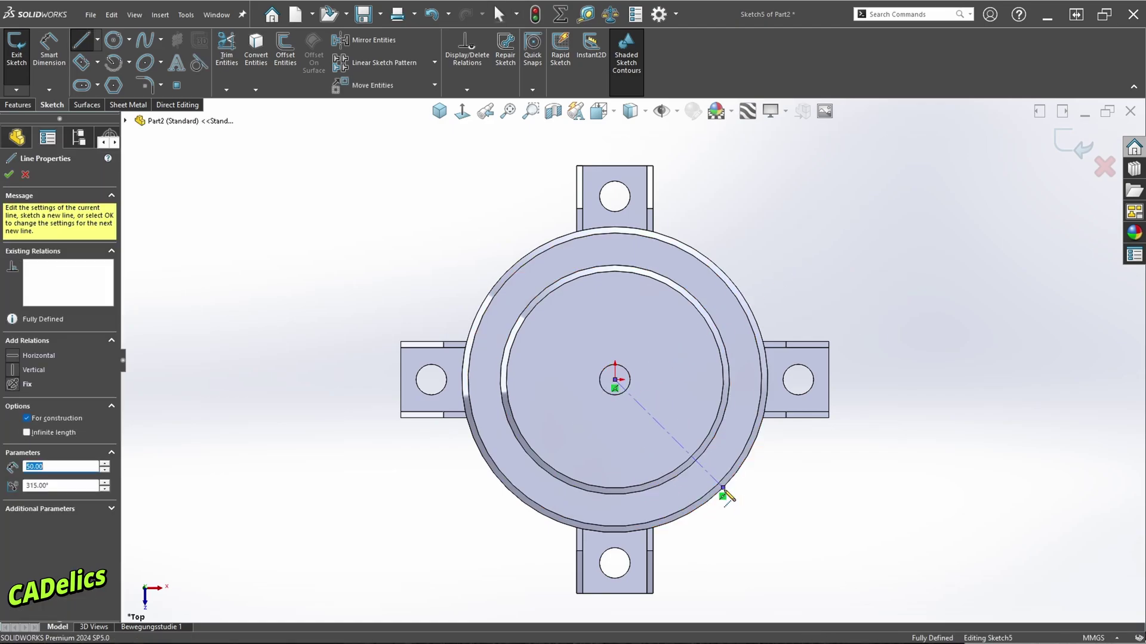
key(Escape)
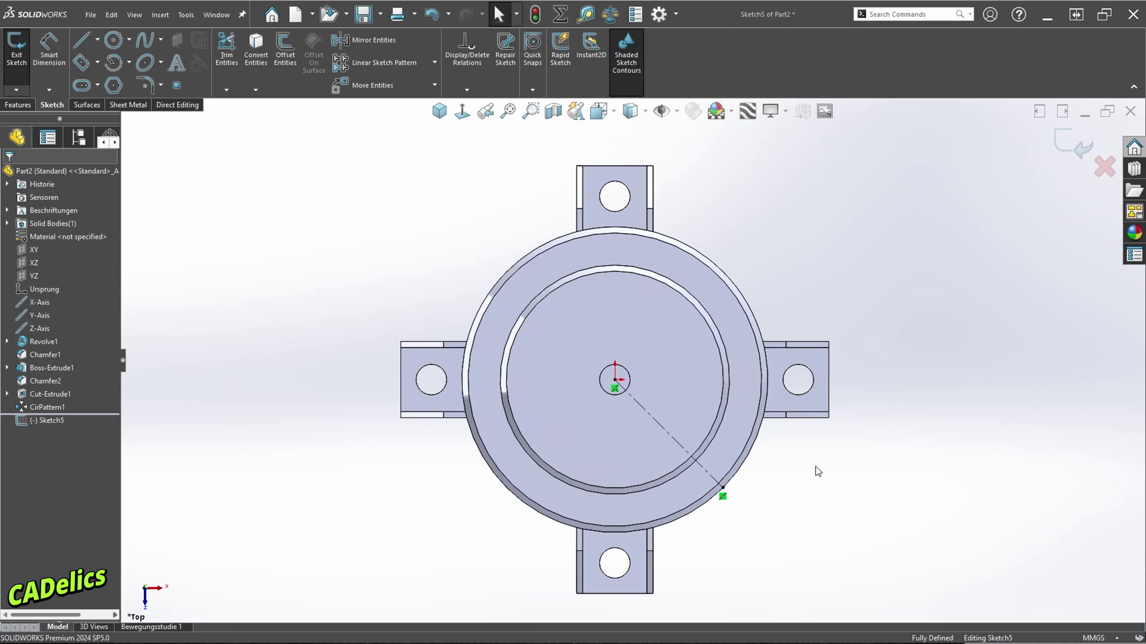
Step: Convert the ring's outer circular edges into the sketch
key(alt+Right)
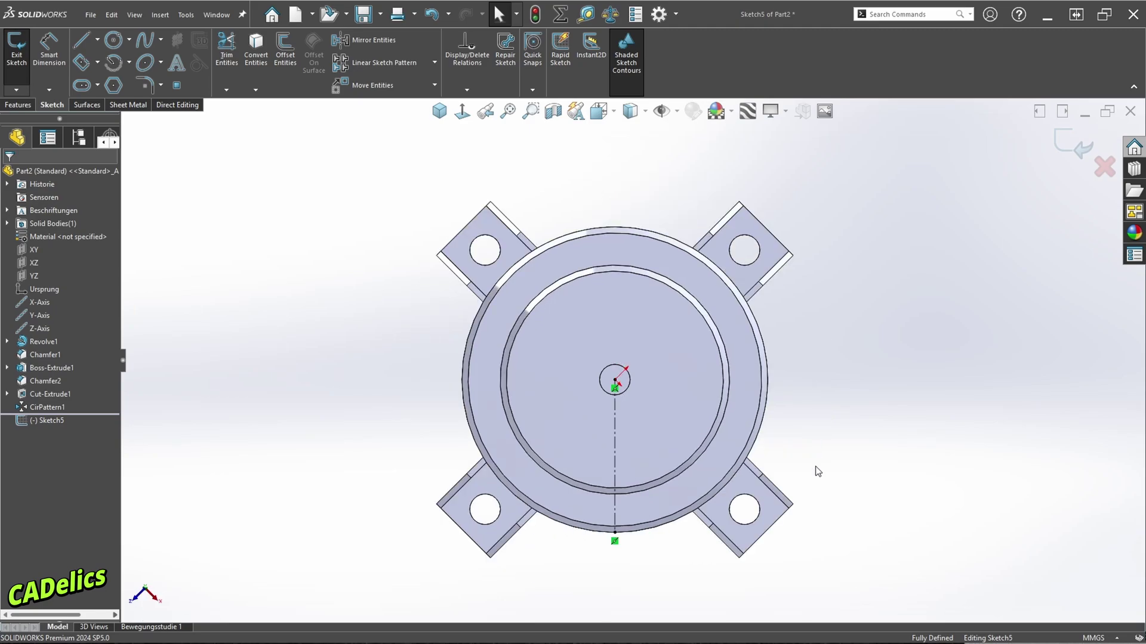
right_drag(826, 392, 866, 375)
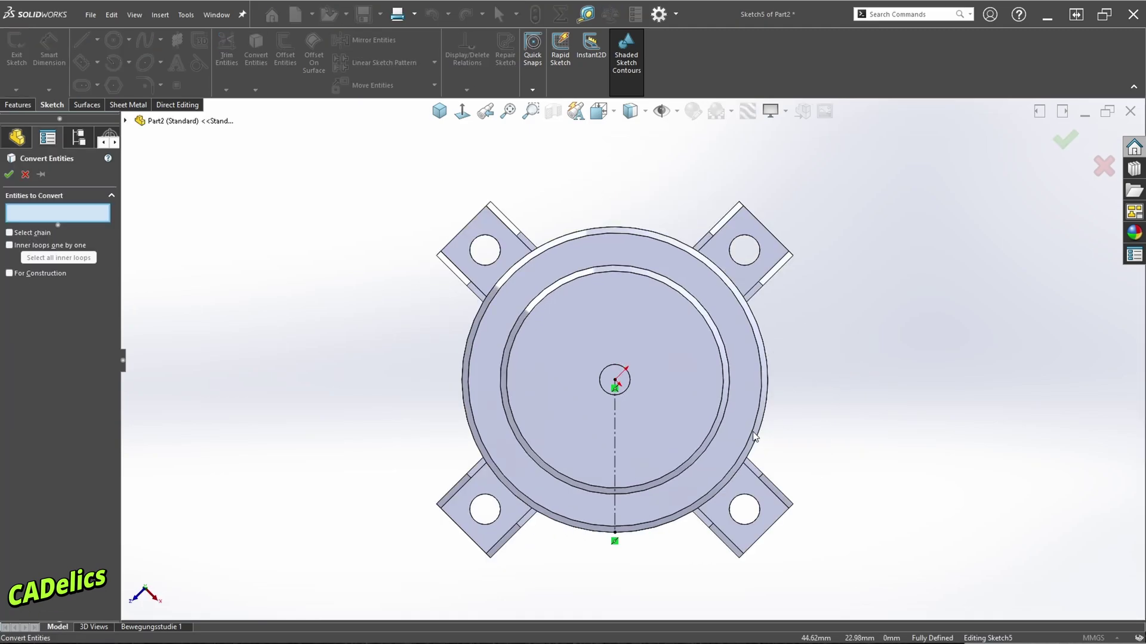
click(655, 526)
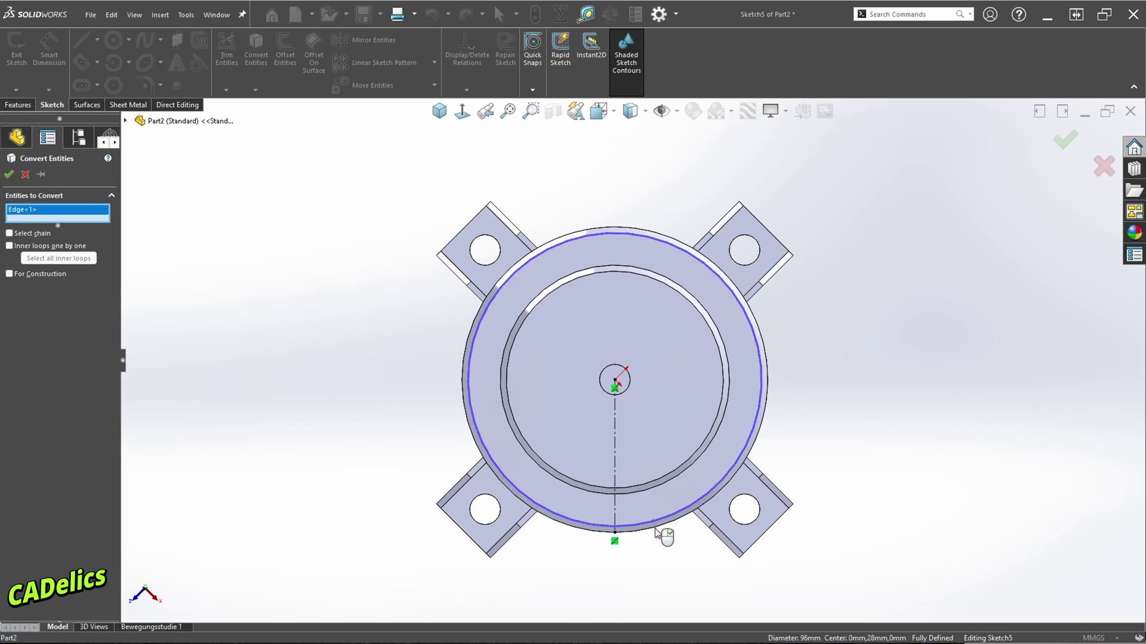
click(656, 531)
key(Return)
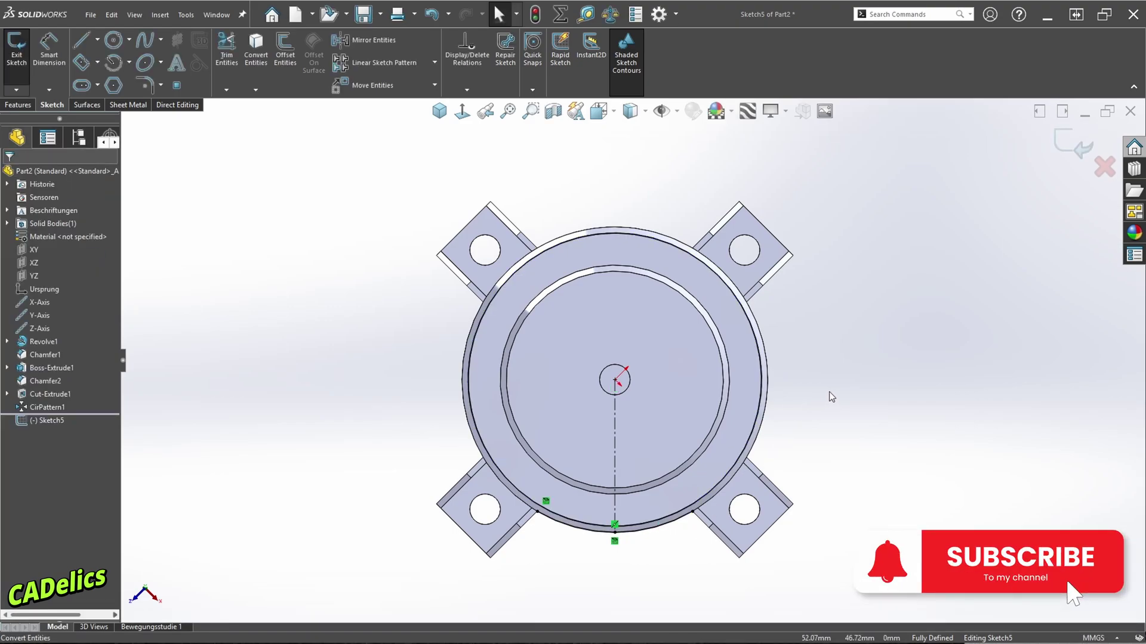
Step: Draw two lines from the centre to the outer circle, symmetric about the centerline
right_drag(829, 397, 827, 345)
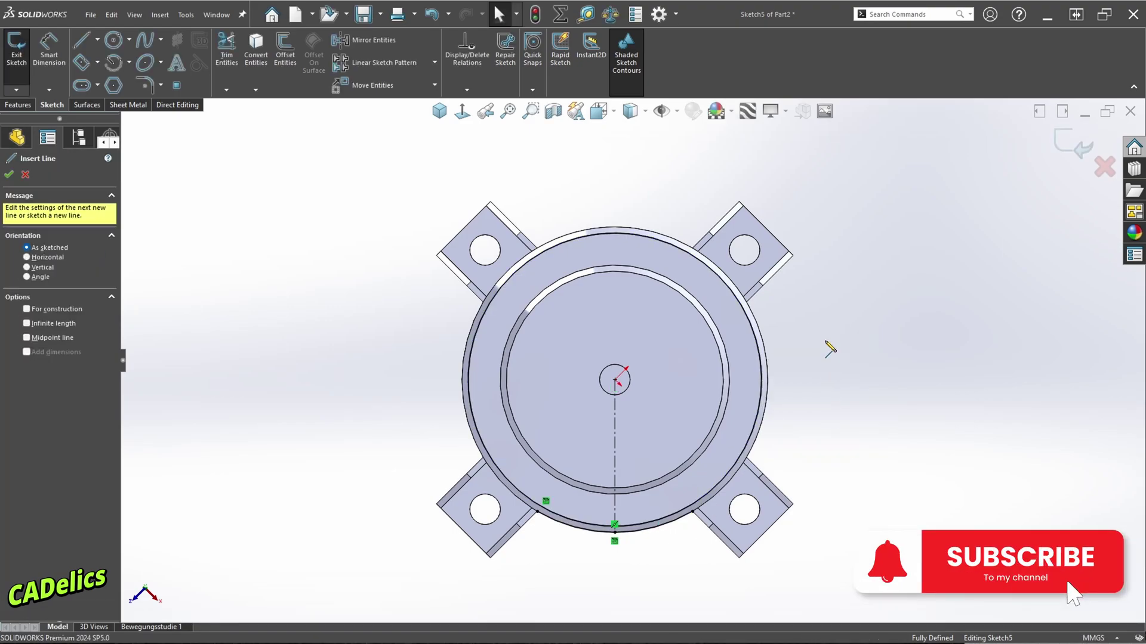
click(615, 380)
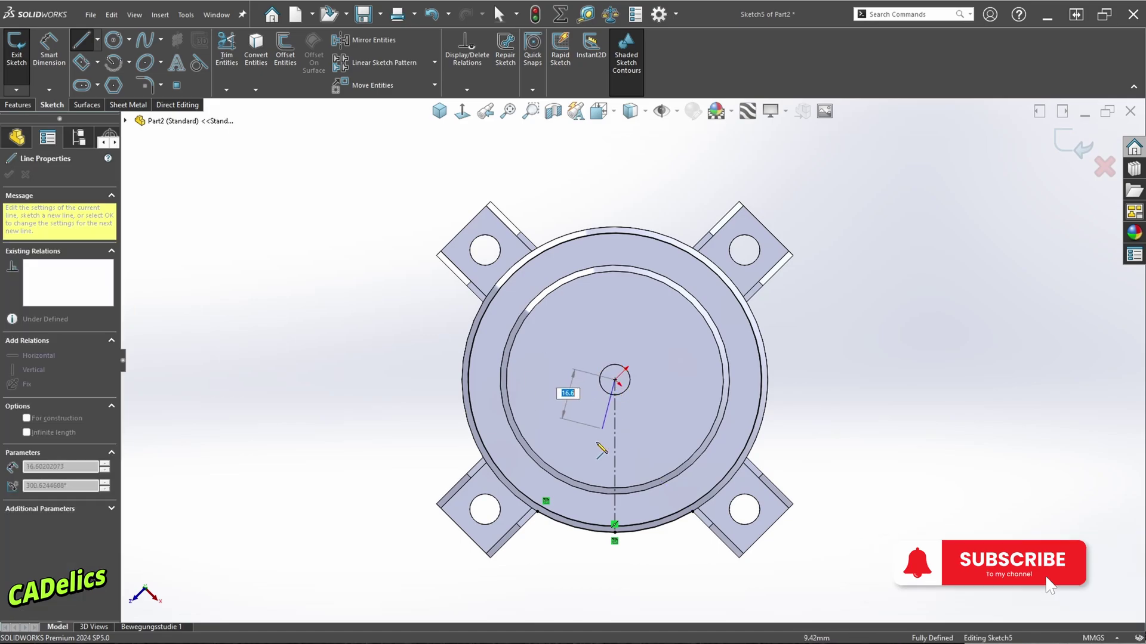
click(576, 529)
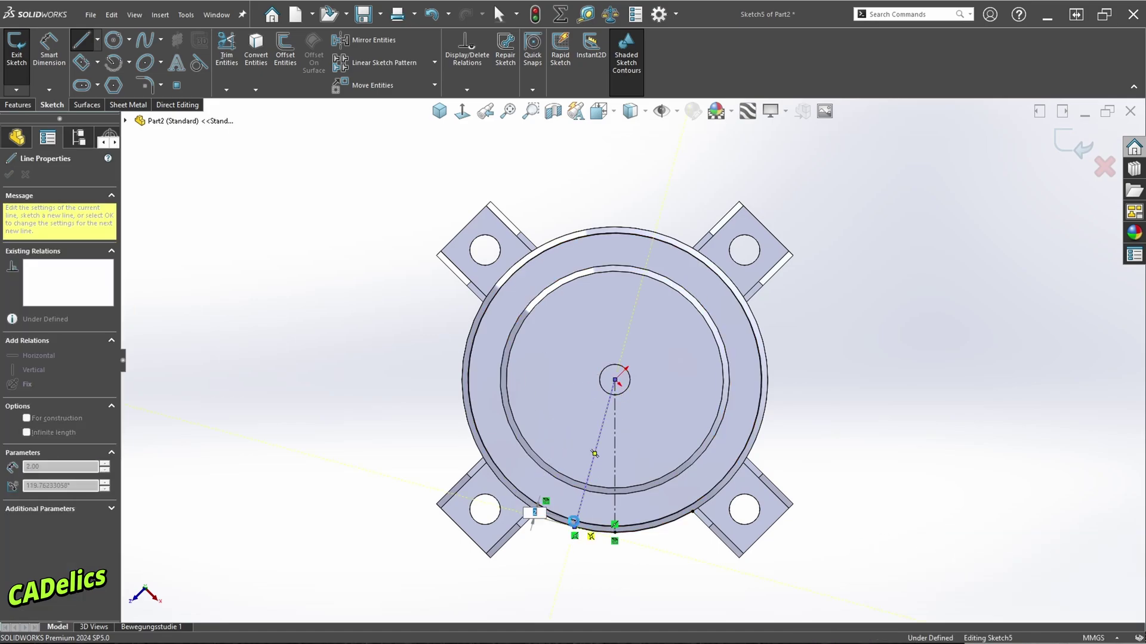
key(Escape)
right_drag(802, 402, 788, 384)
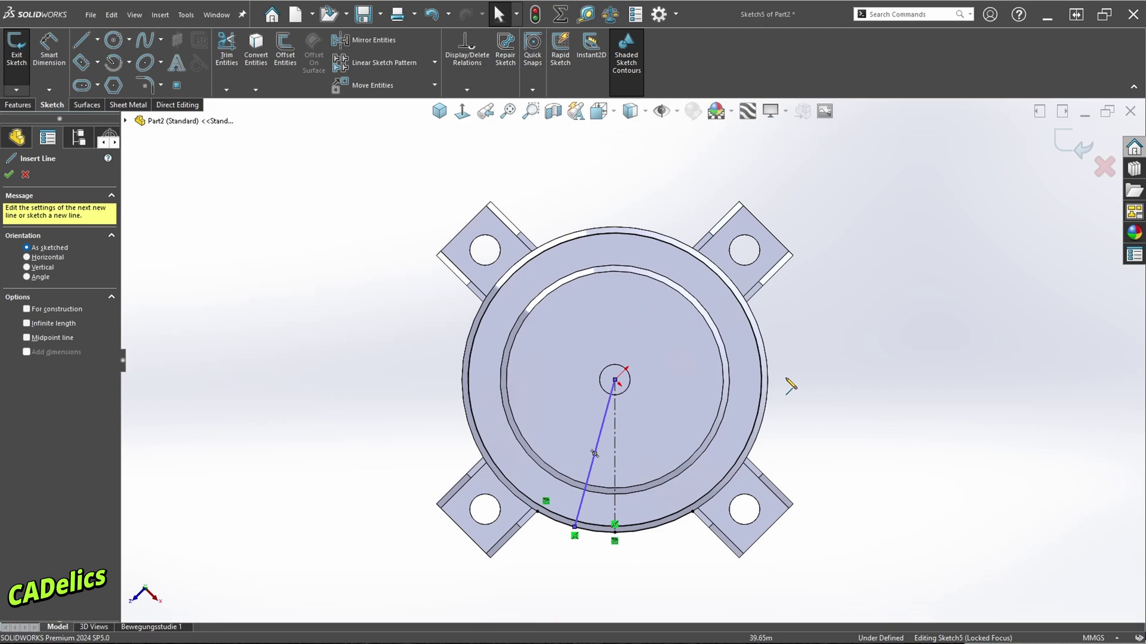
click(615, 381)
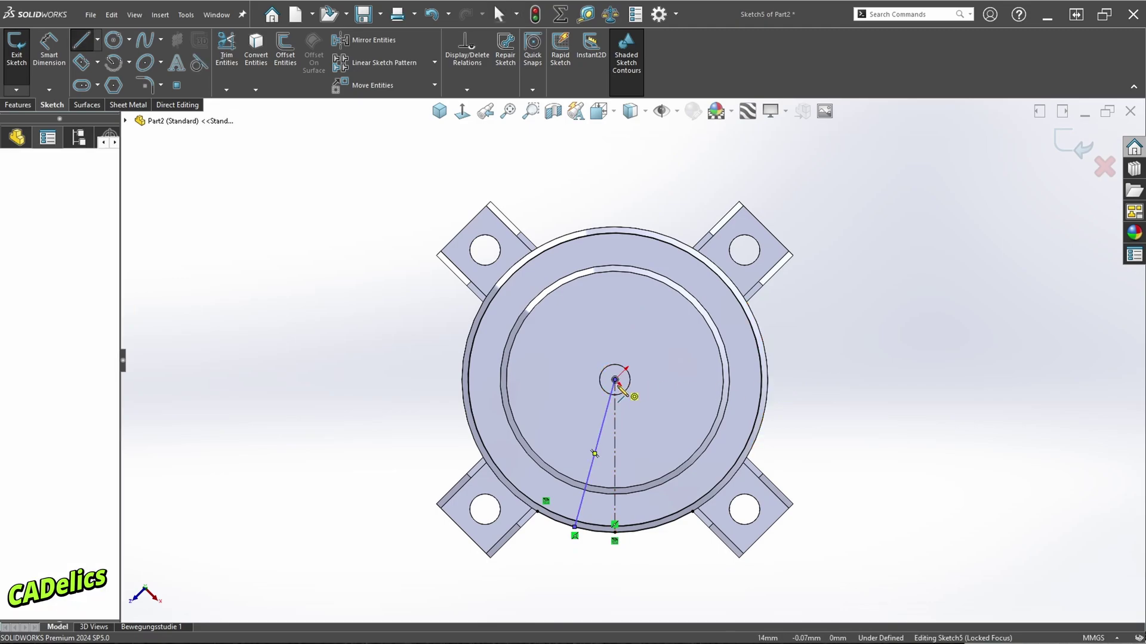
click(655, 528)
key(Escape)
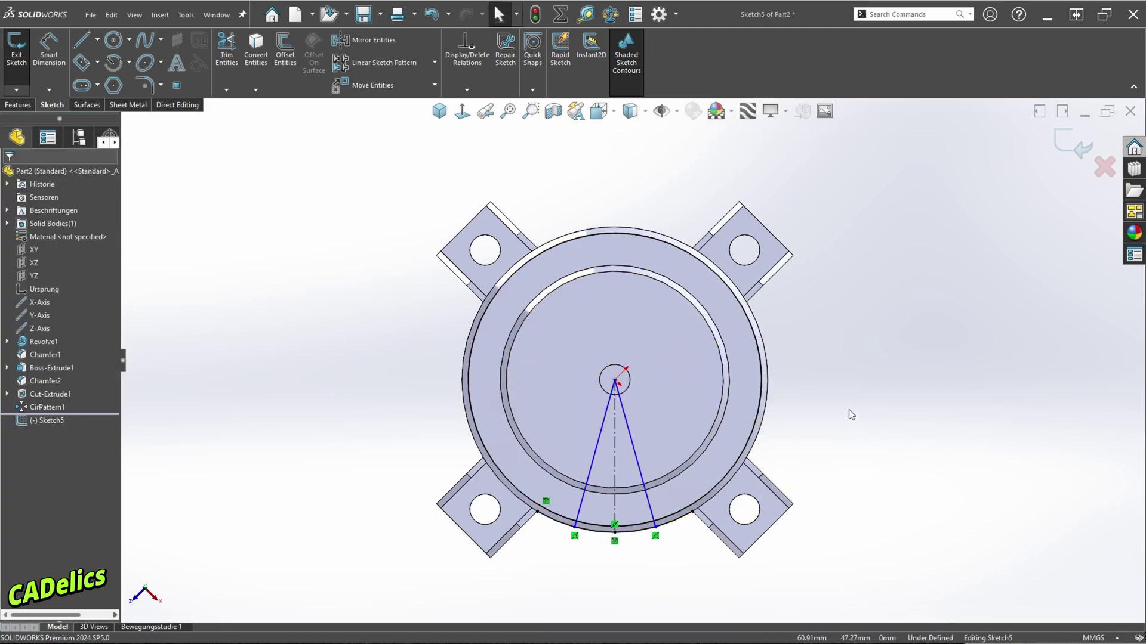
click(636, 458)
ctrl+click(595, 457)
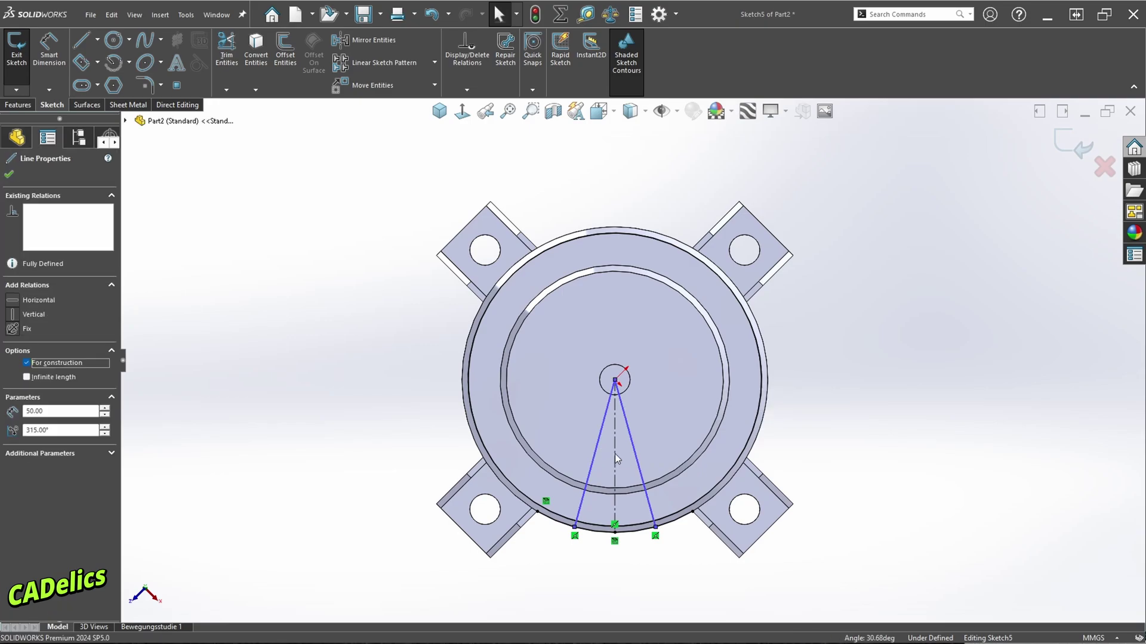
click(740, 400)
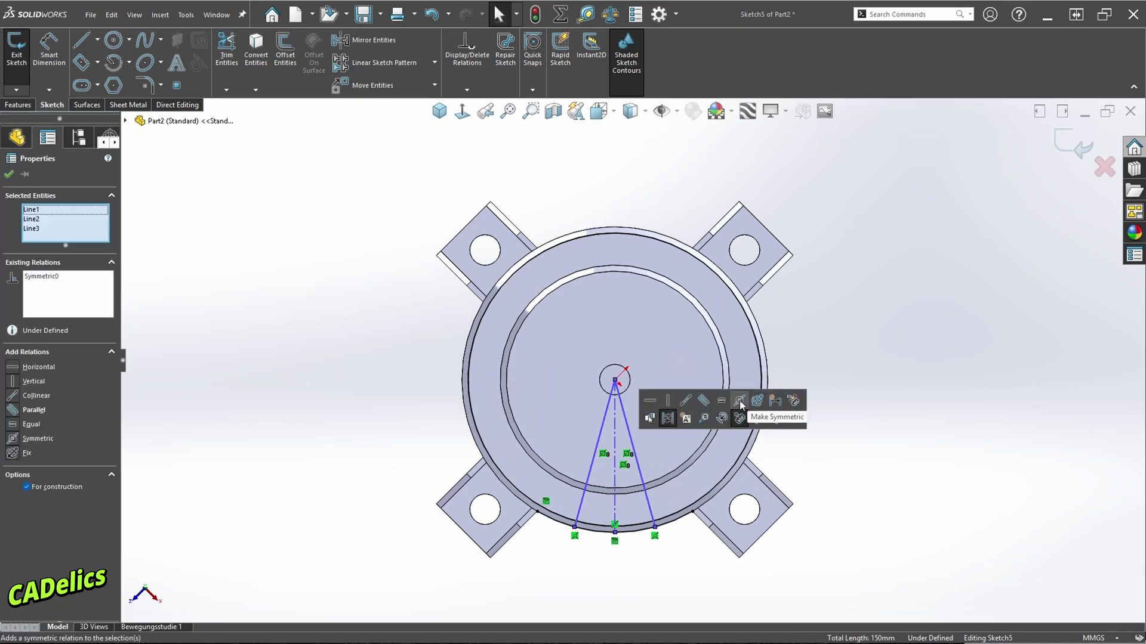
click(843, 318)
Step: Trim the circle to the short arc between the lines and remove both lines
right_drag(843, 315, 832, 346)
drag(785, 435, 722, 415)
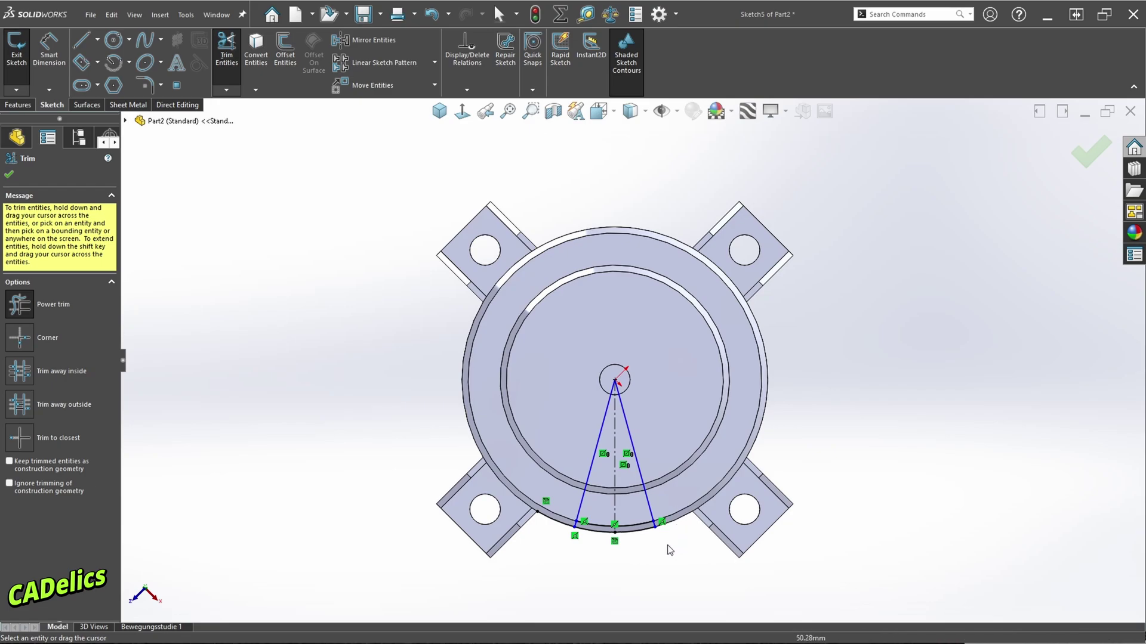
drag(555, 494, 644, 499)
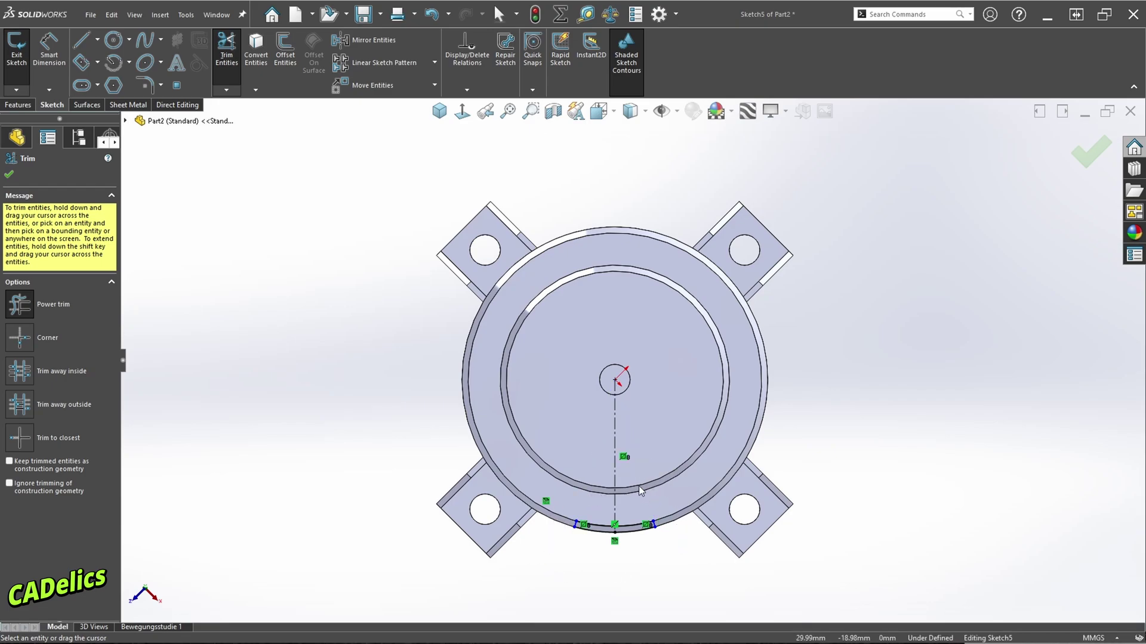
key(Escape)
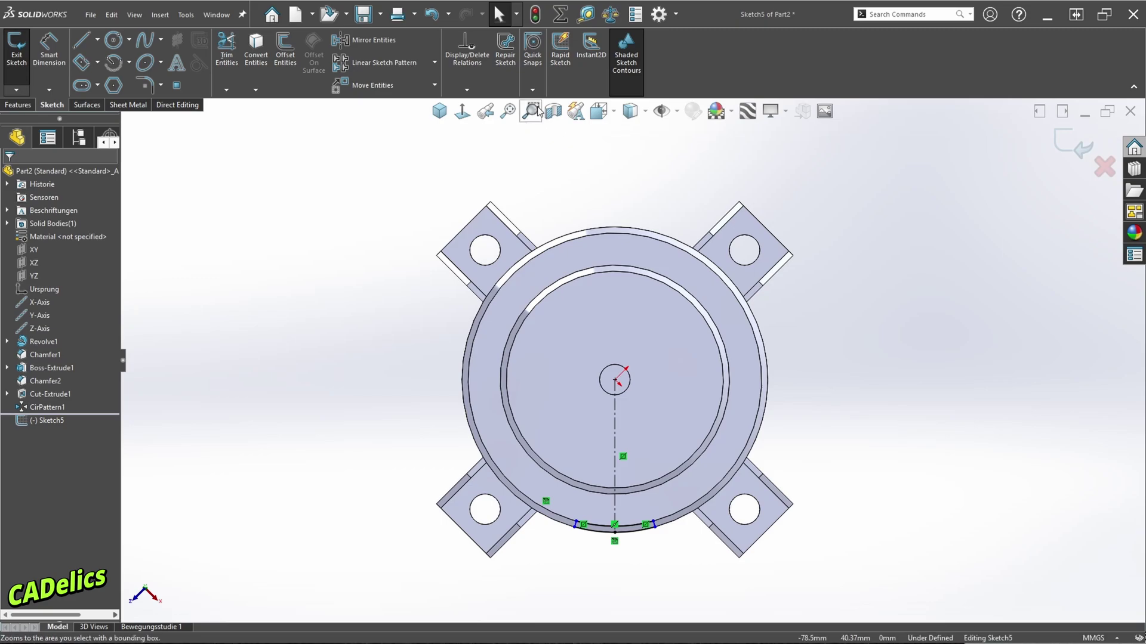
Step: Zoom in on the arc and dimension its outer ends 30 mm apart
click(530, 111)
drag(422, 464, 797, 582)
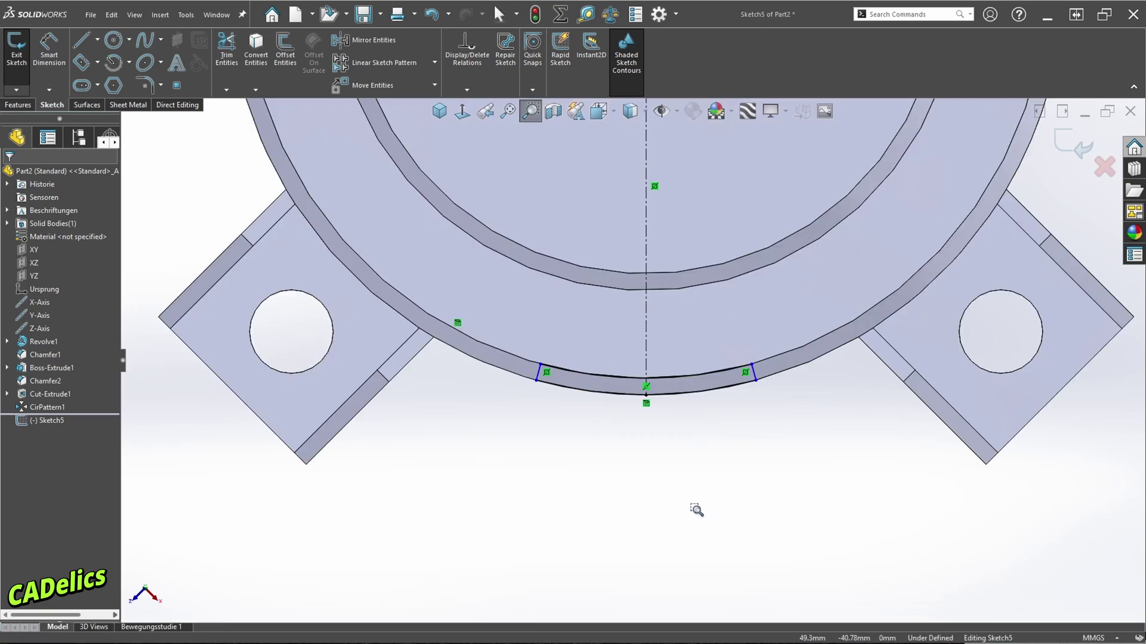
key(Escape)
right_drag(711, 462, 713, 509)
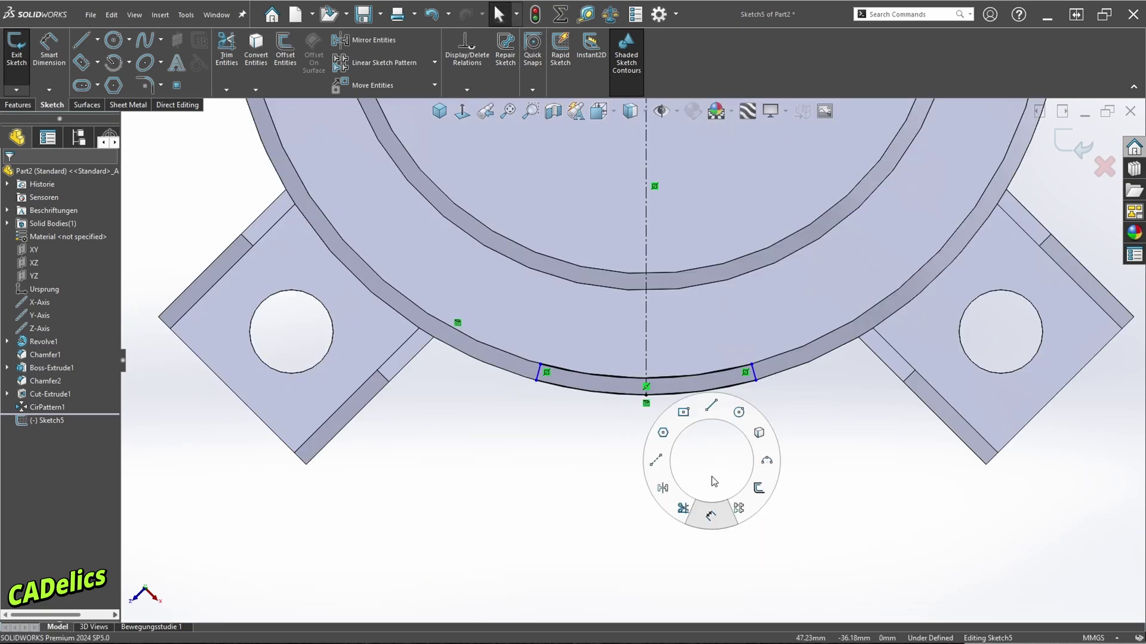
click(536, 381)
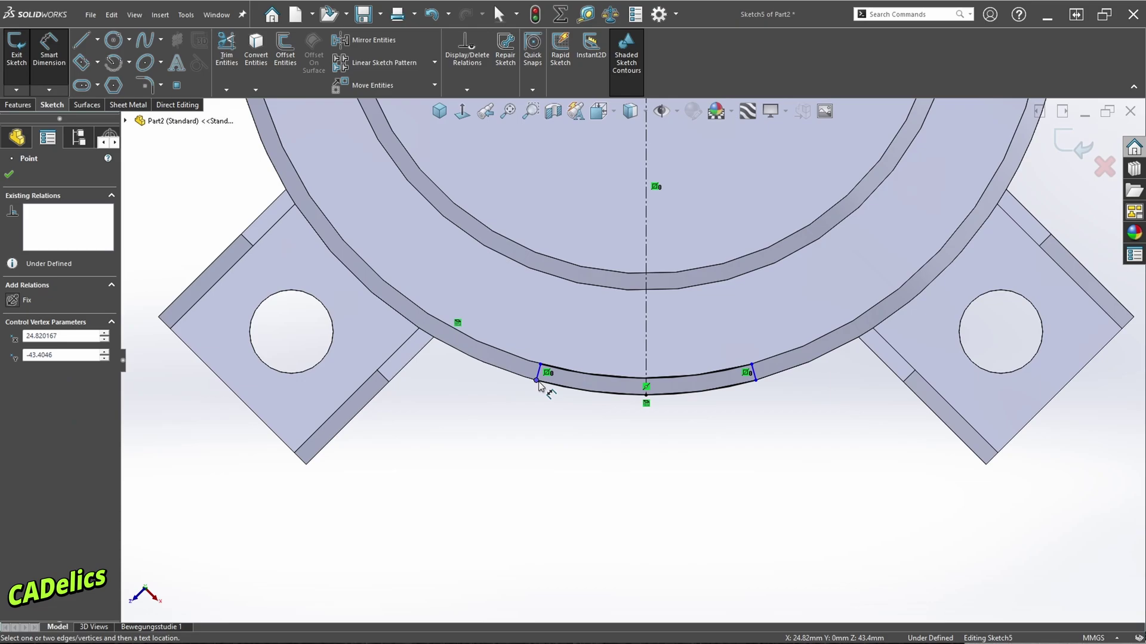
click(755, 380)
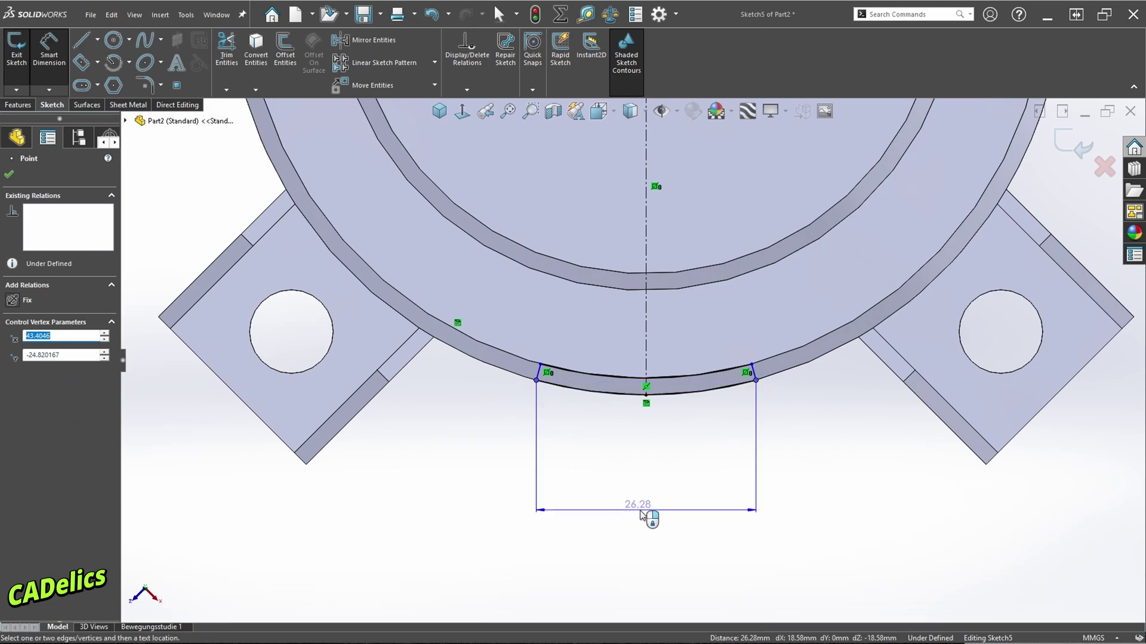
click(652, 517)
text(30)
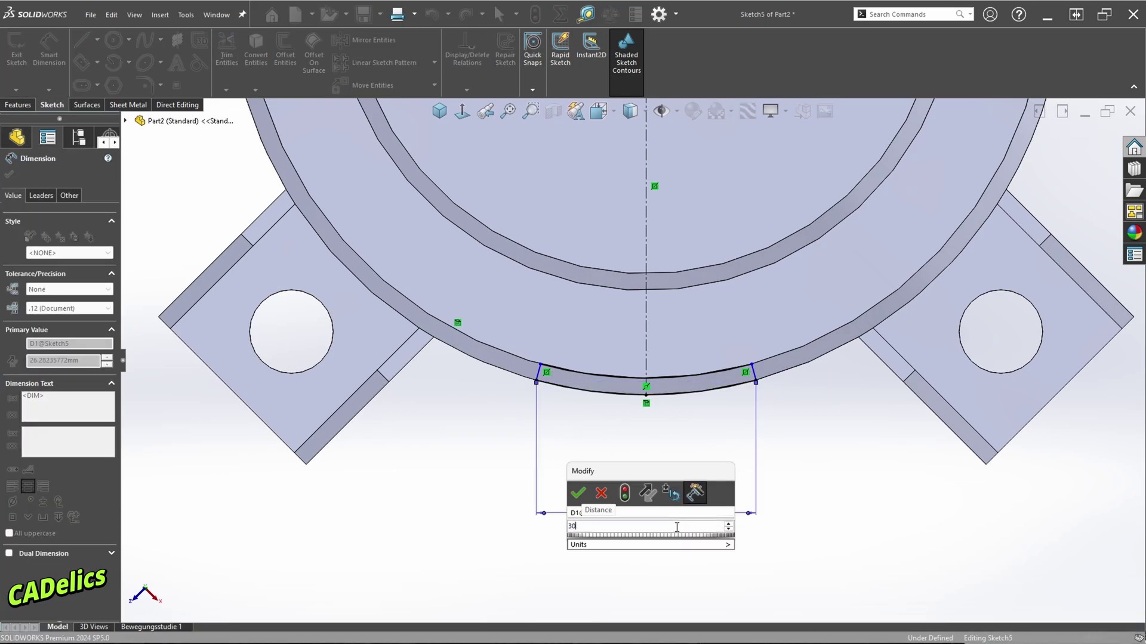
key(Return)
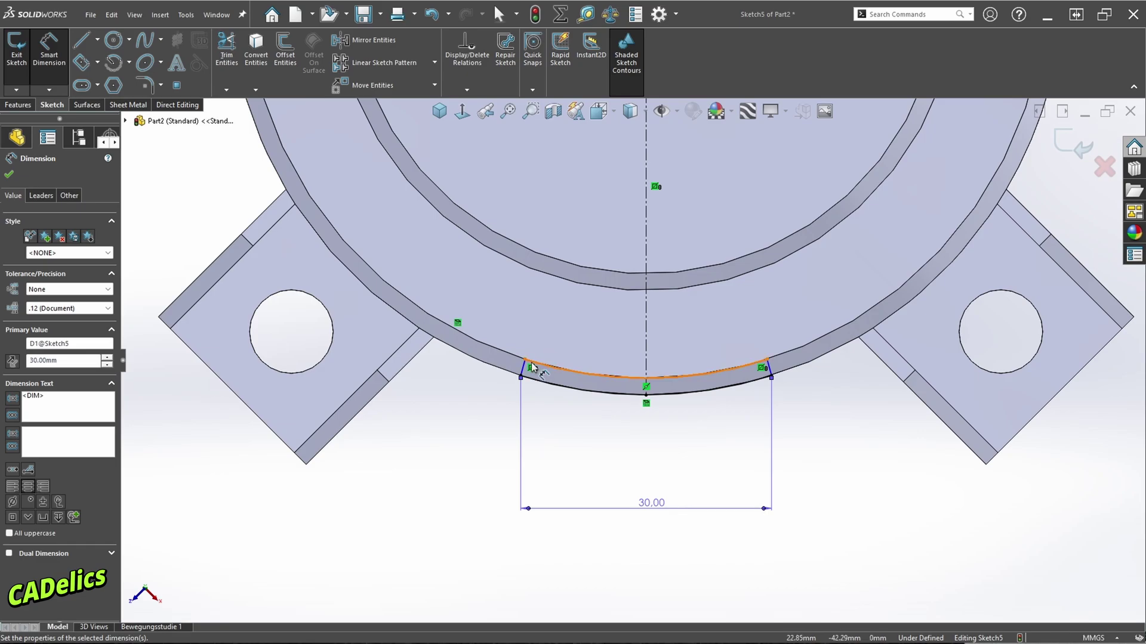
Step: Dimension the inner arc endpoints to 27 mm, restore the view and exit the sketch
click(525, 360)
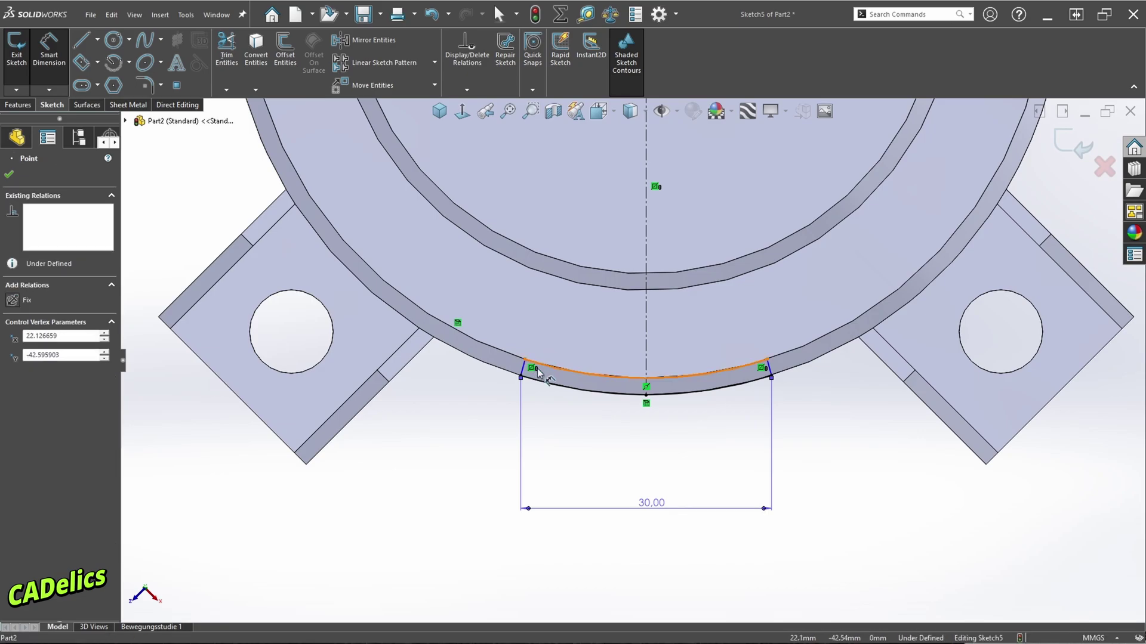
click(759, 358)
click(675, 306)
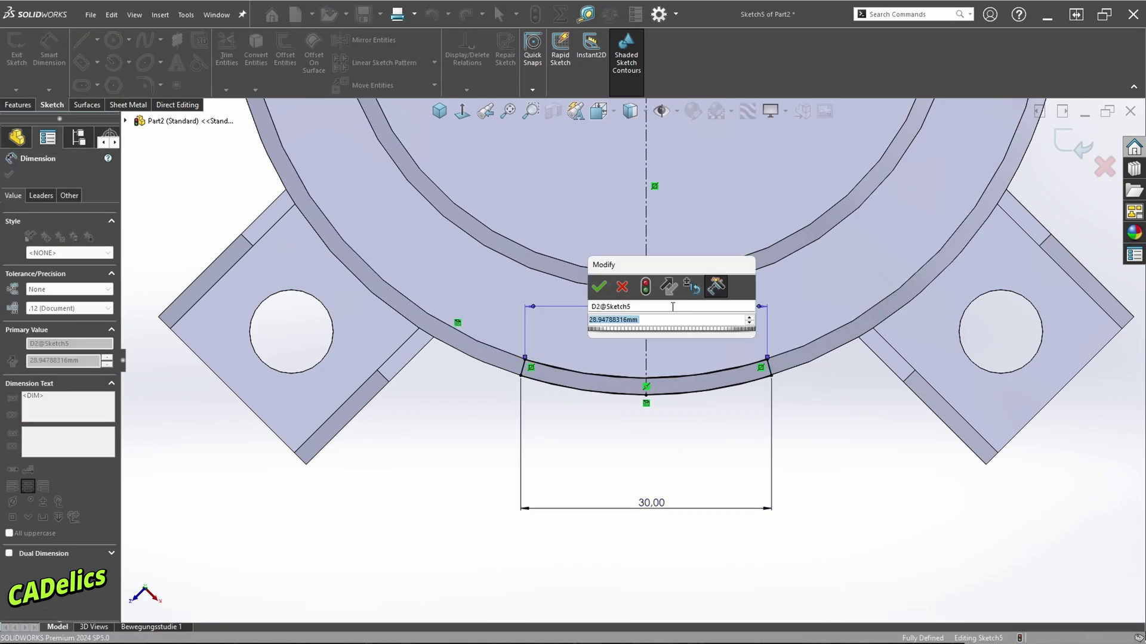
text(27)
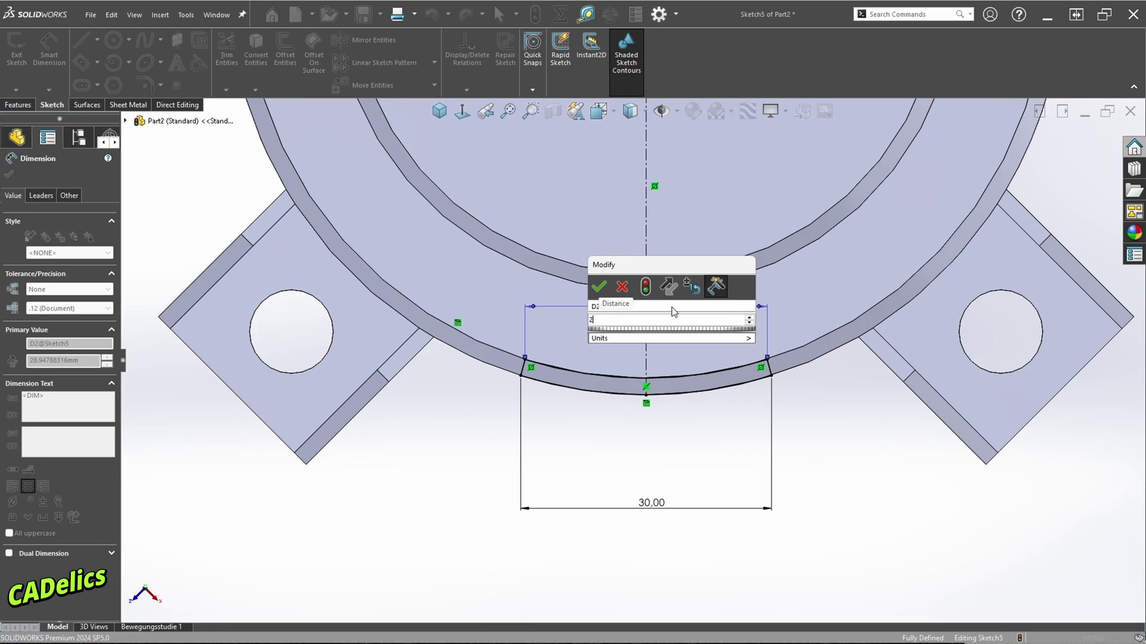
key(Return)
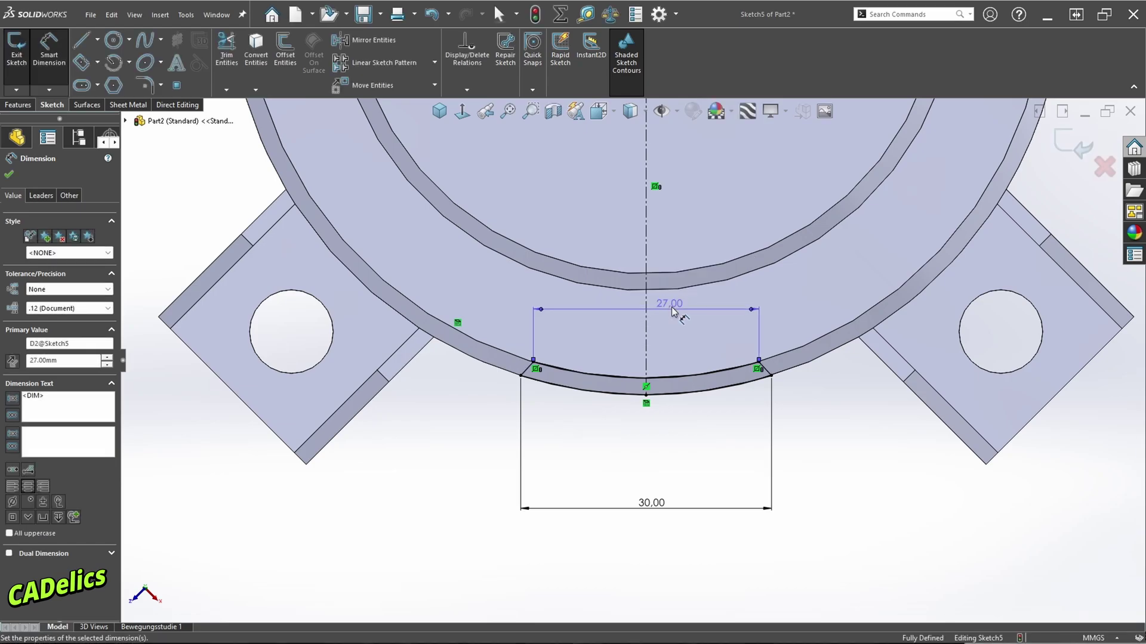
key(Escape)
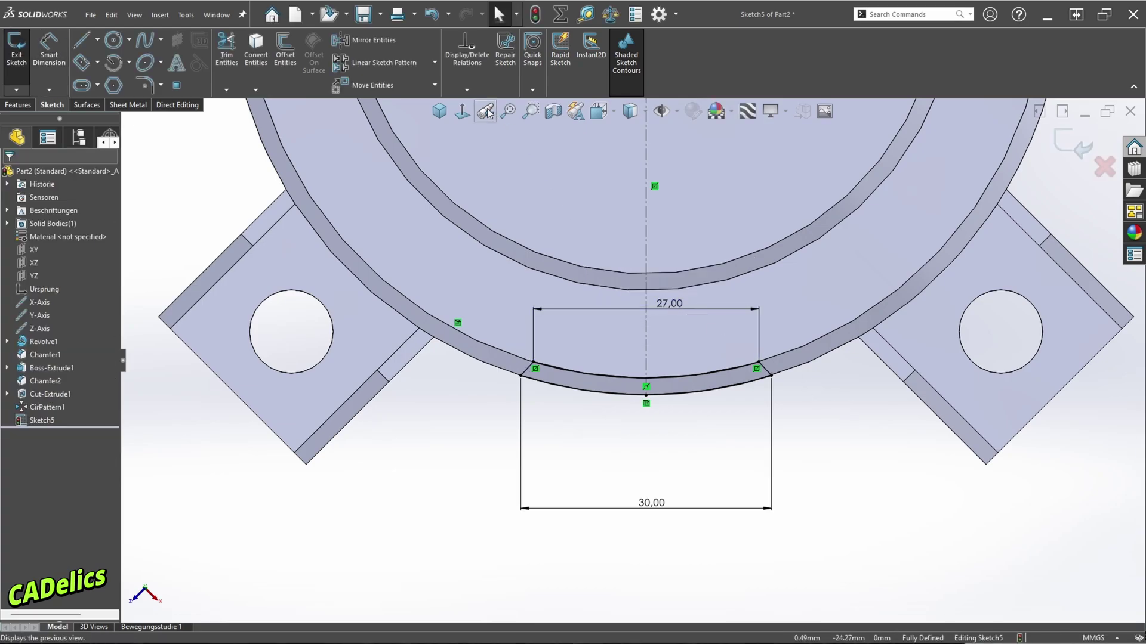
click(486, 111)
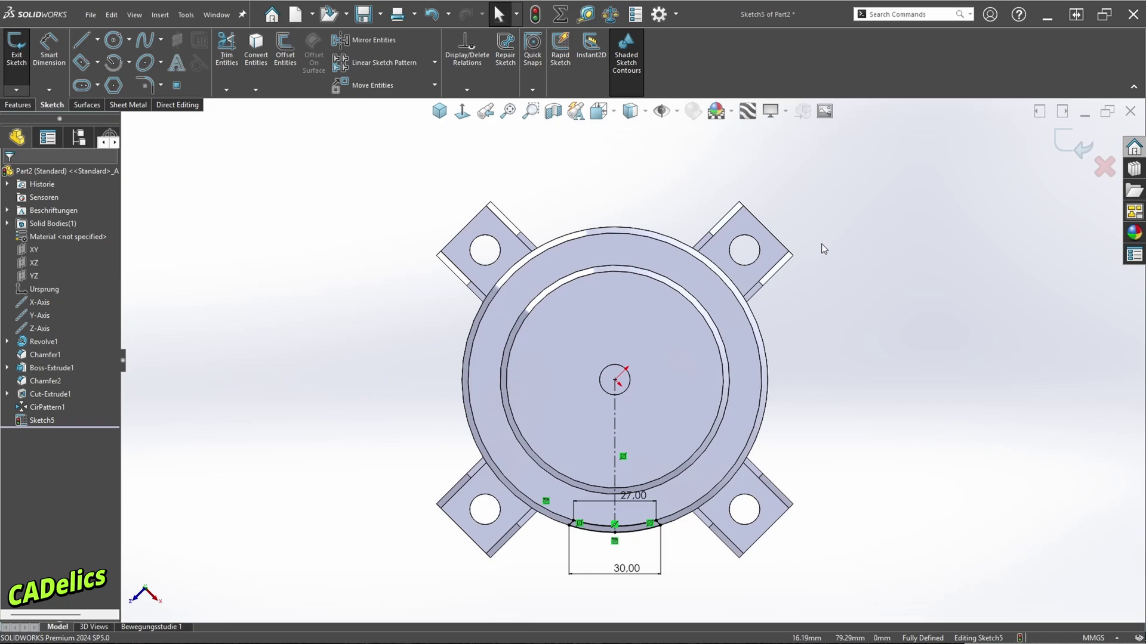
key(ctrl+b)
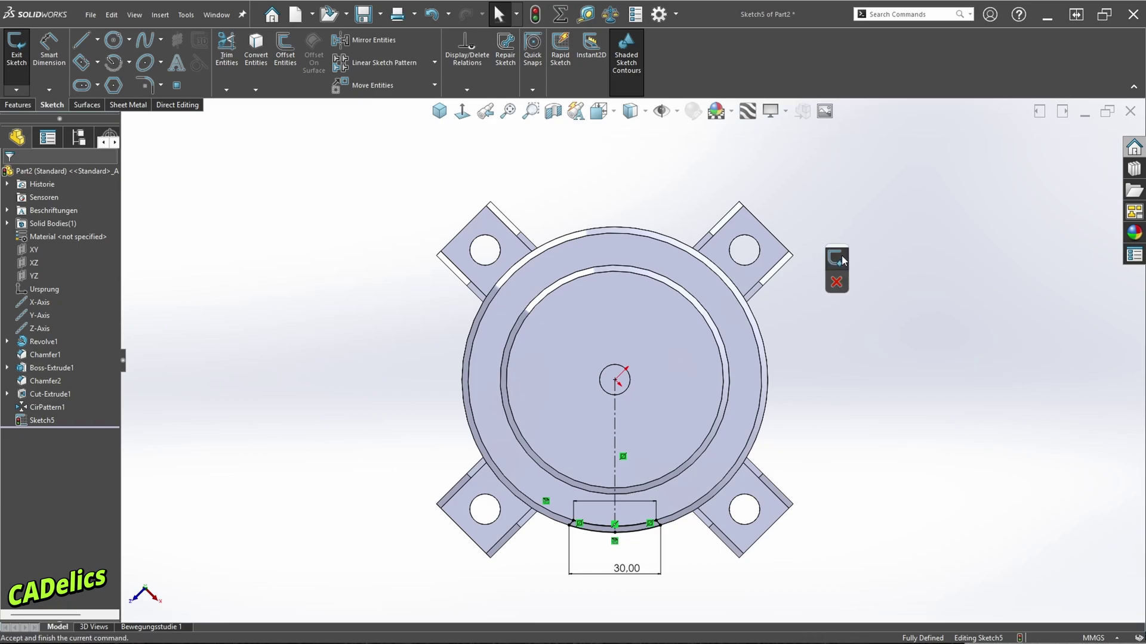
Step: Extrude-cut the arc profile 70 mm blind, reversed upward into the base
key(ctrl+7)
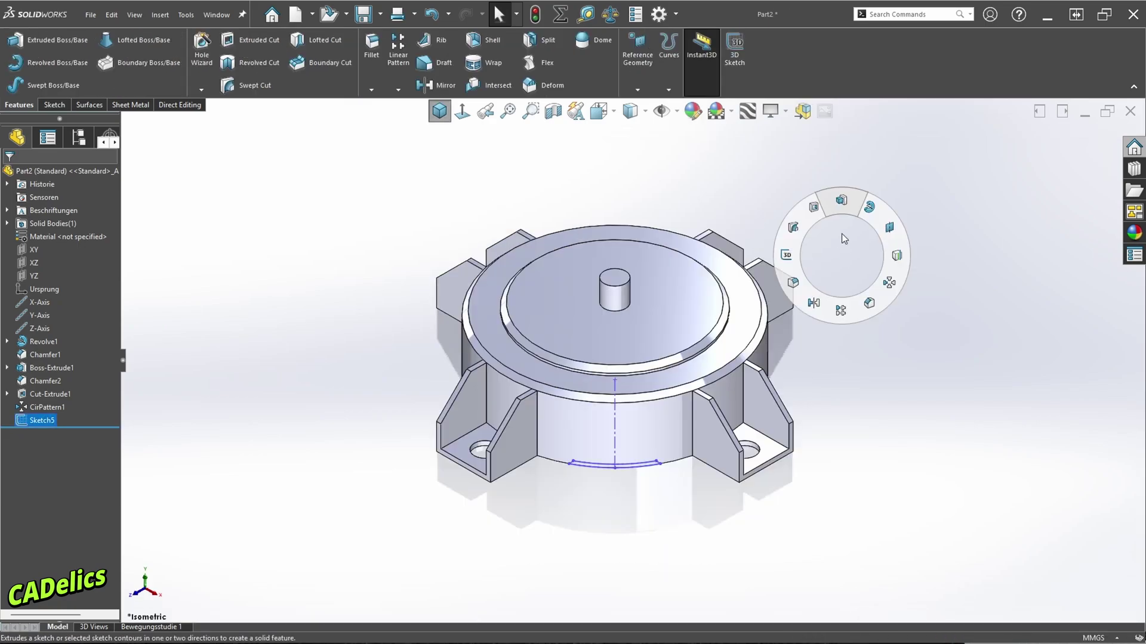
right_drag(841, 255, 820, 228)
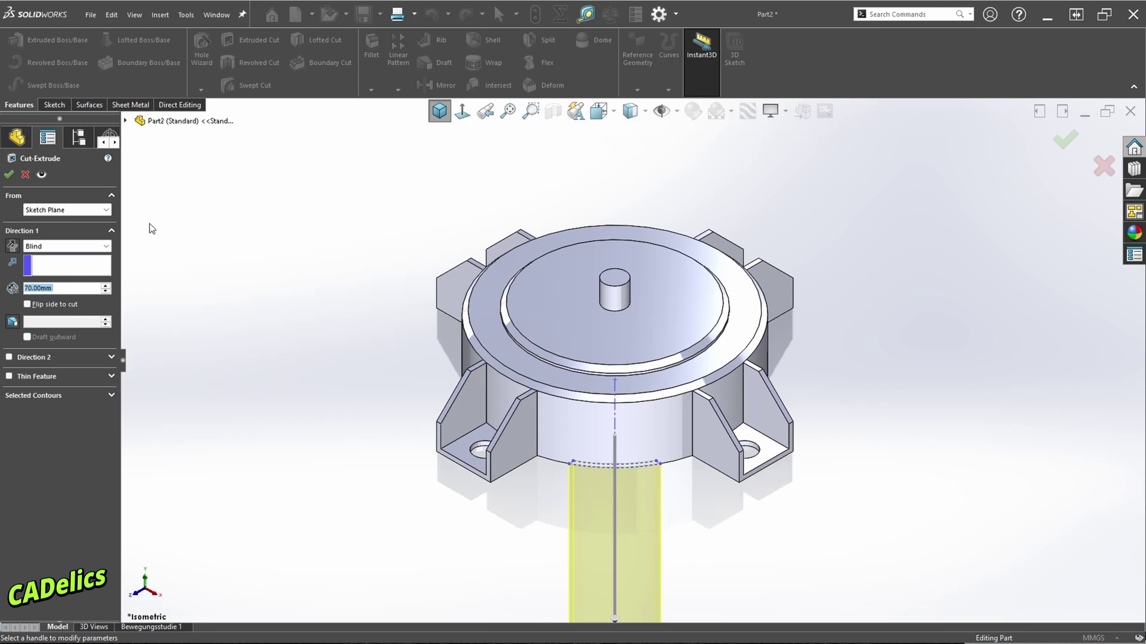
click(11, 245)
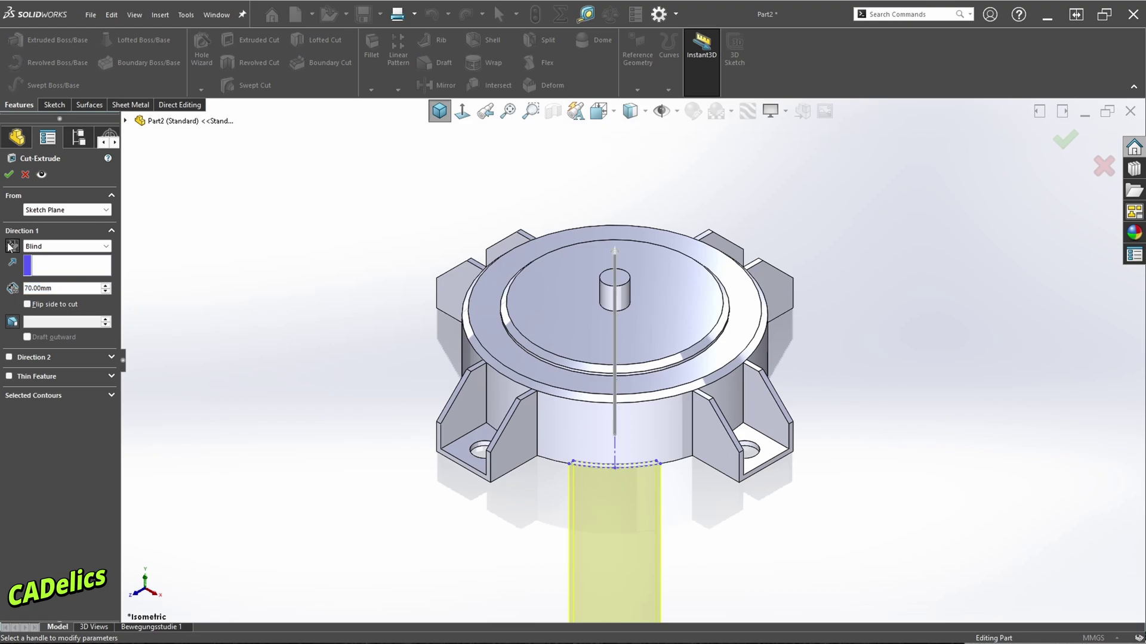
click(7, 176)
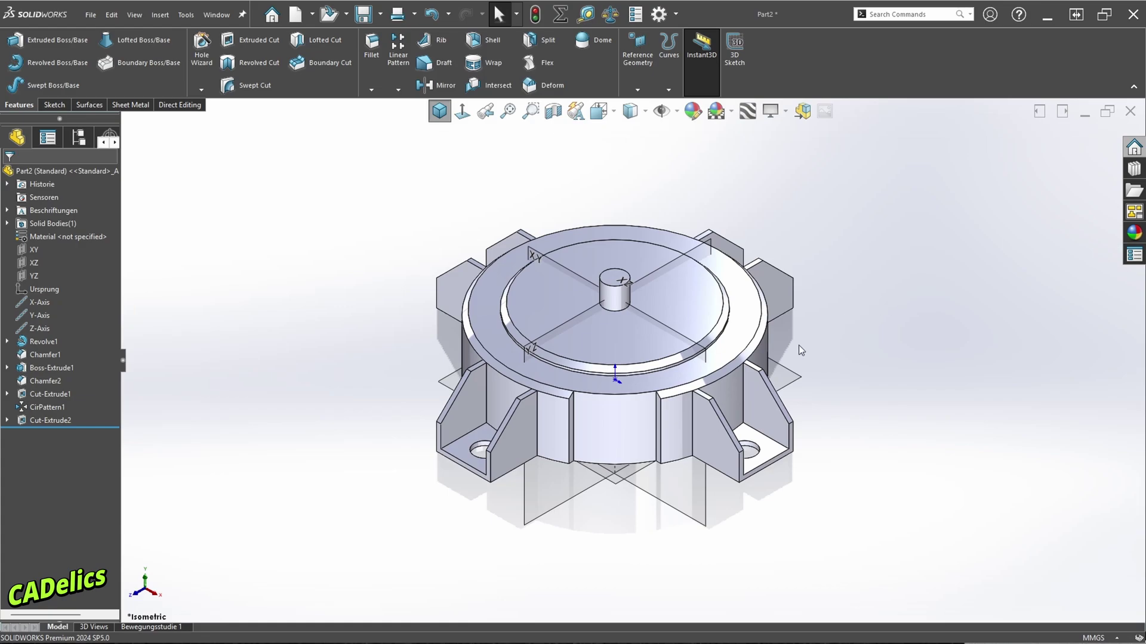
right_click(783, 373)
Step: Sketch on the XZ plane with a construction line from the origin down to the rim's bottom edge
click(814, 356)
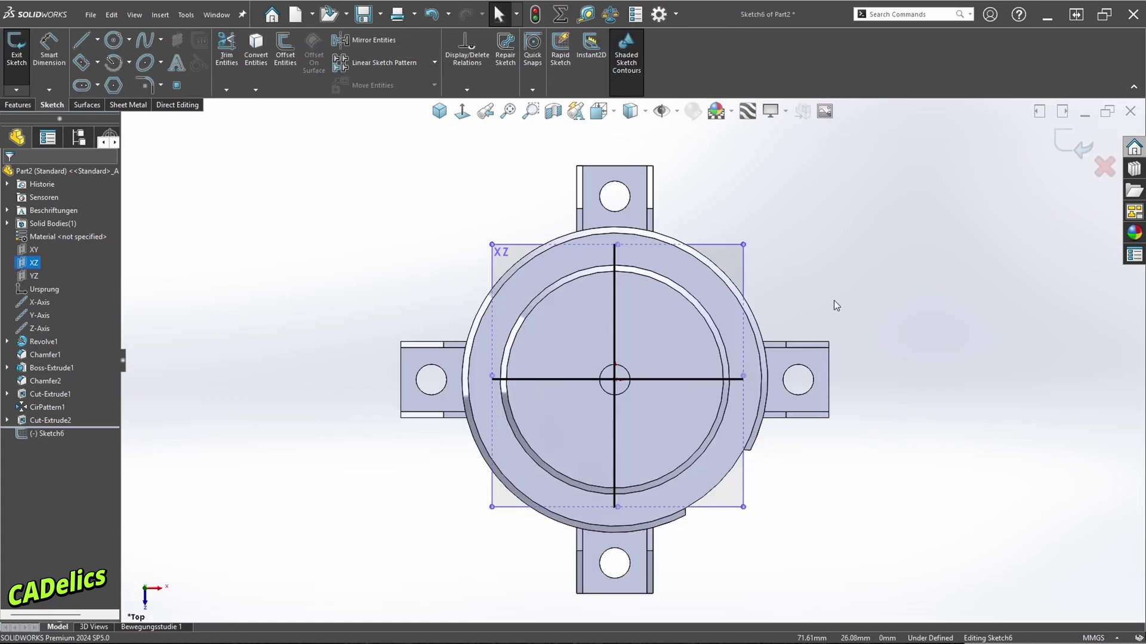
click(836, 305)
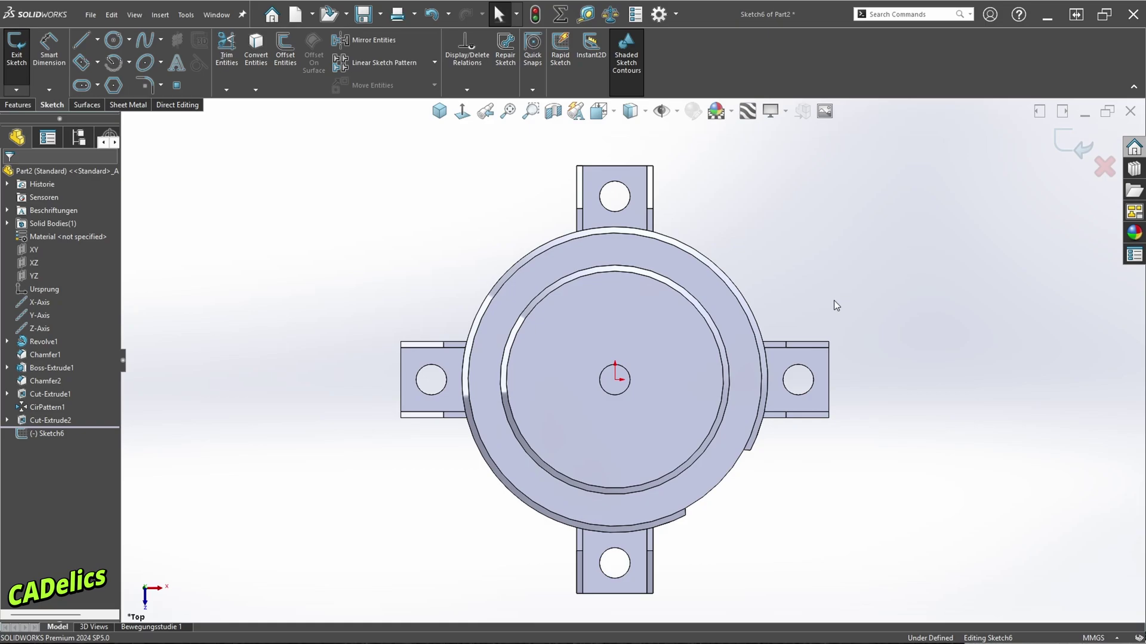
key(alt+Right)
key(alt+Right)
key(alt+Right)
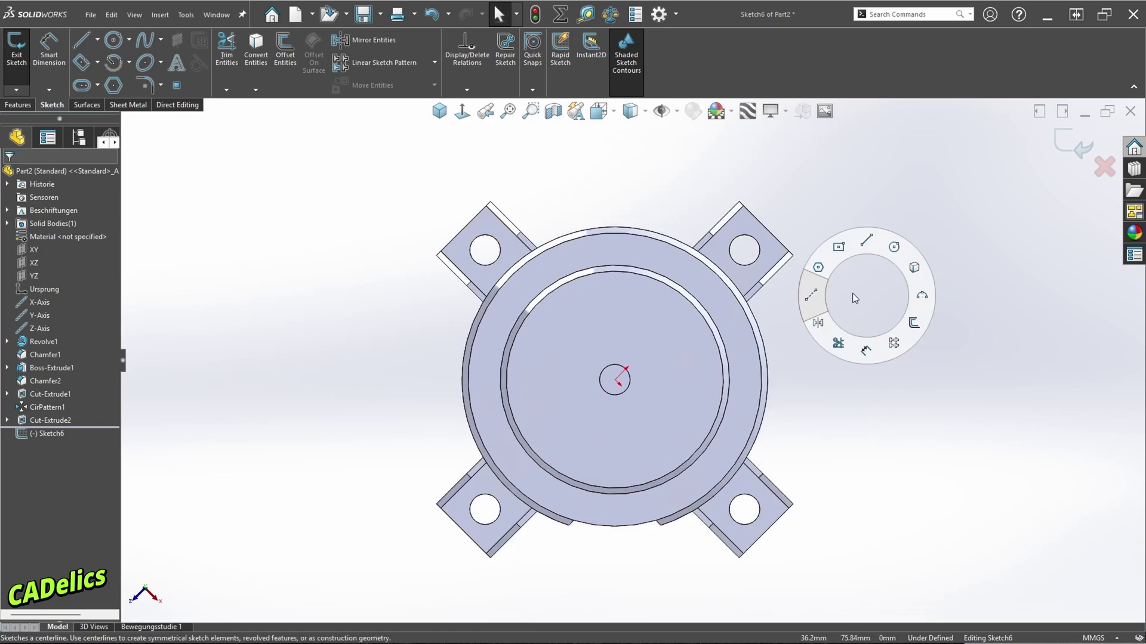
right_drag(865, 293, 822, 292)
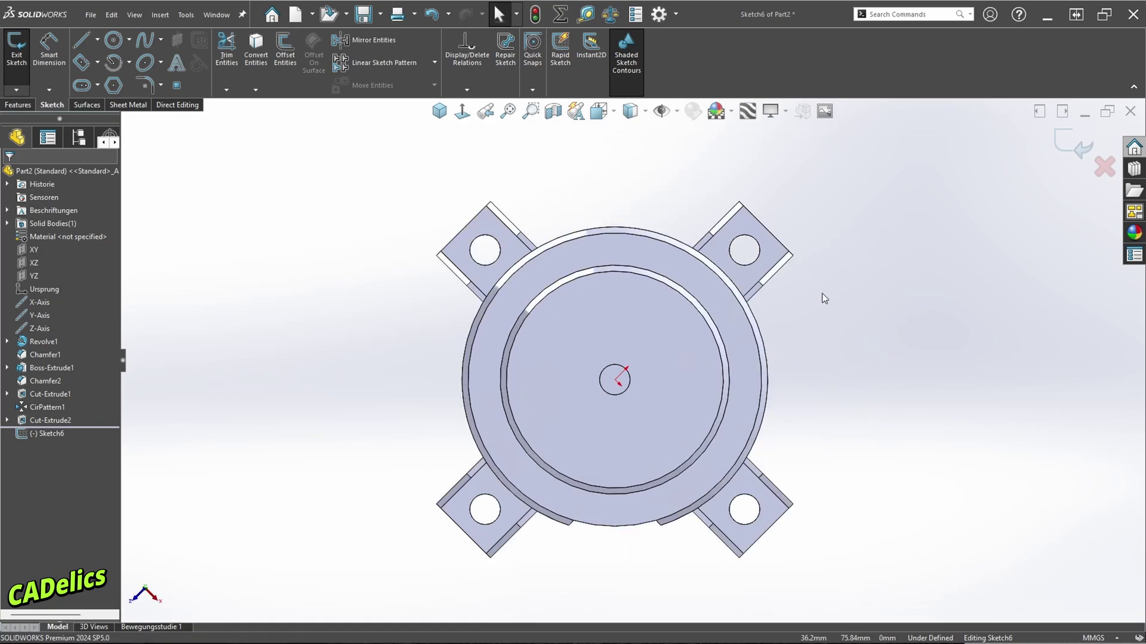
click(614, 380)
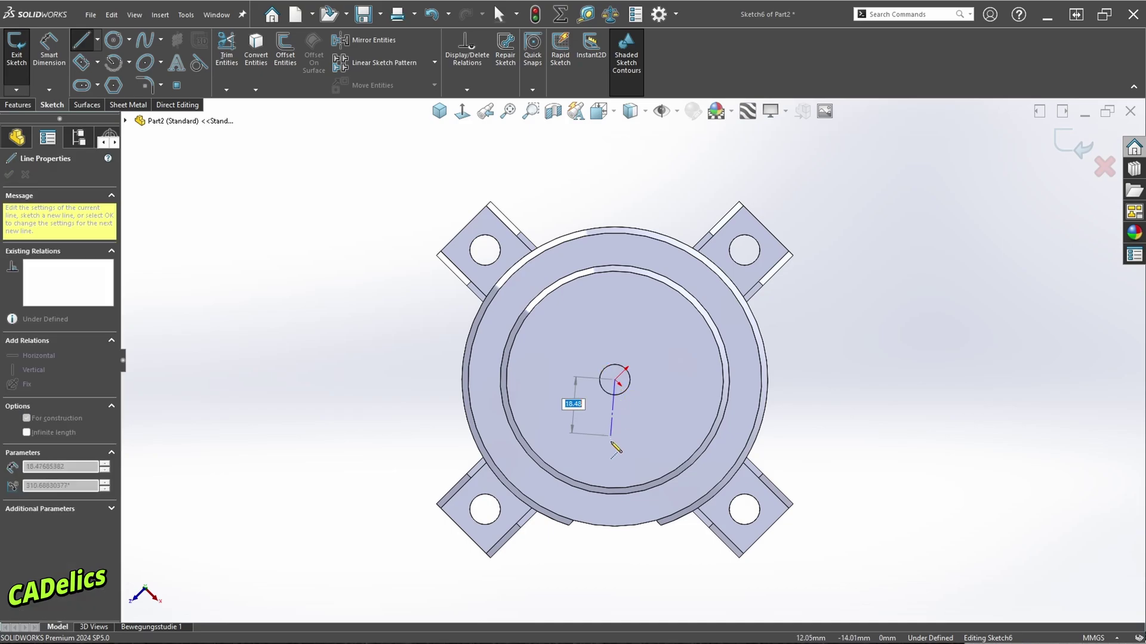
click(614, 526)
key(Escape)
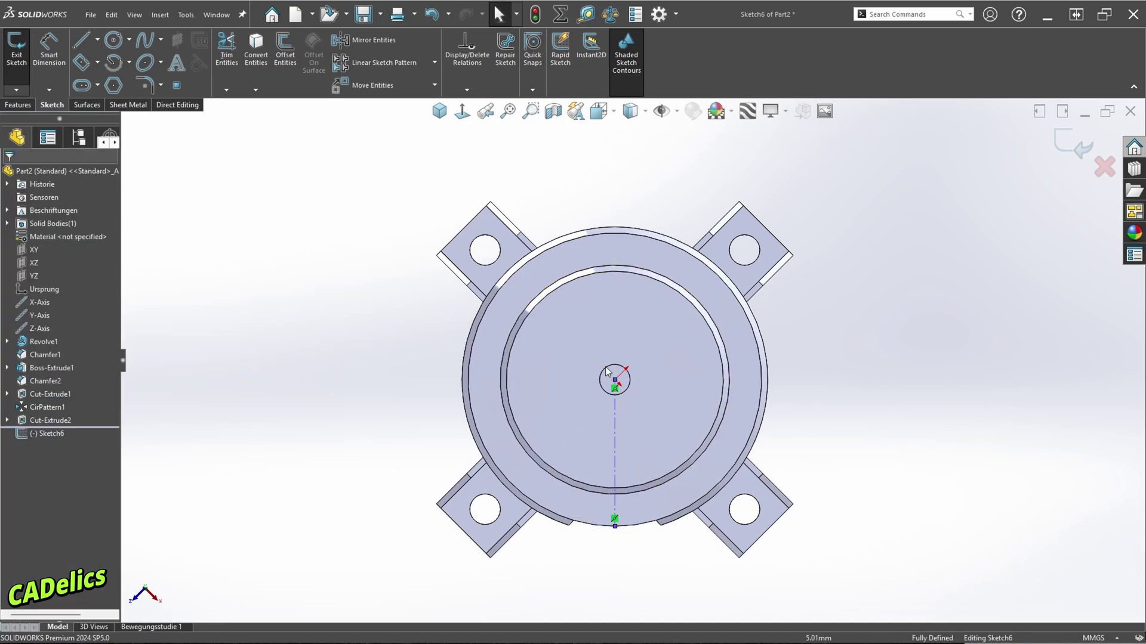
click(529, 111)
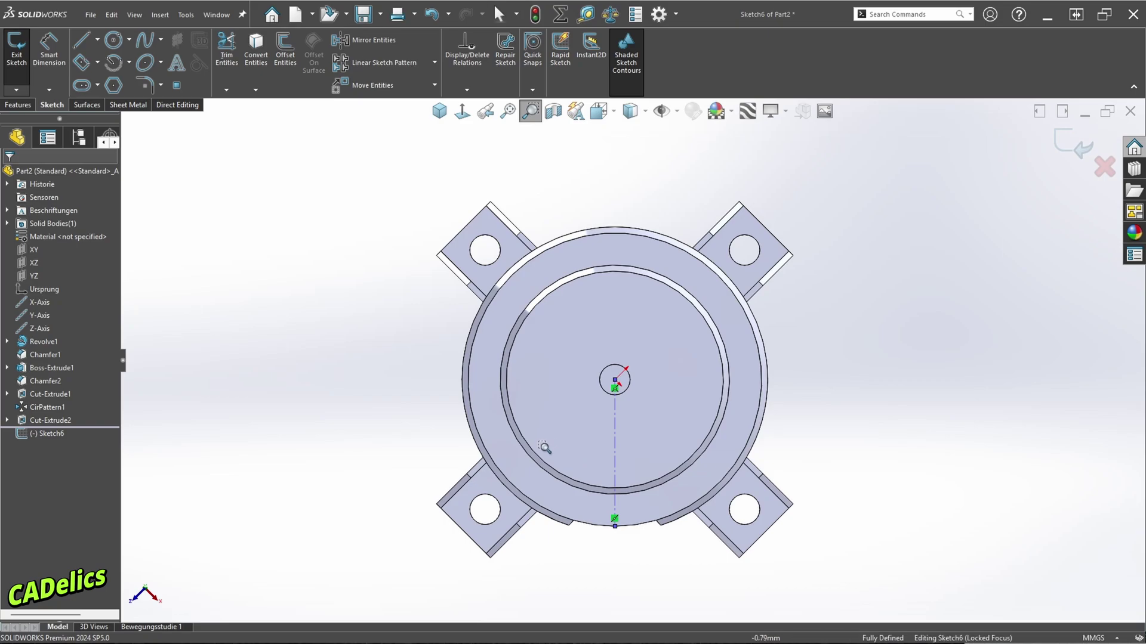
drag(544, 446, 686, 583)
key(Escape)
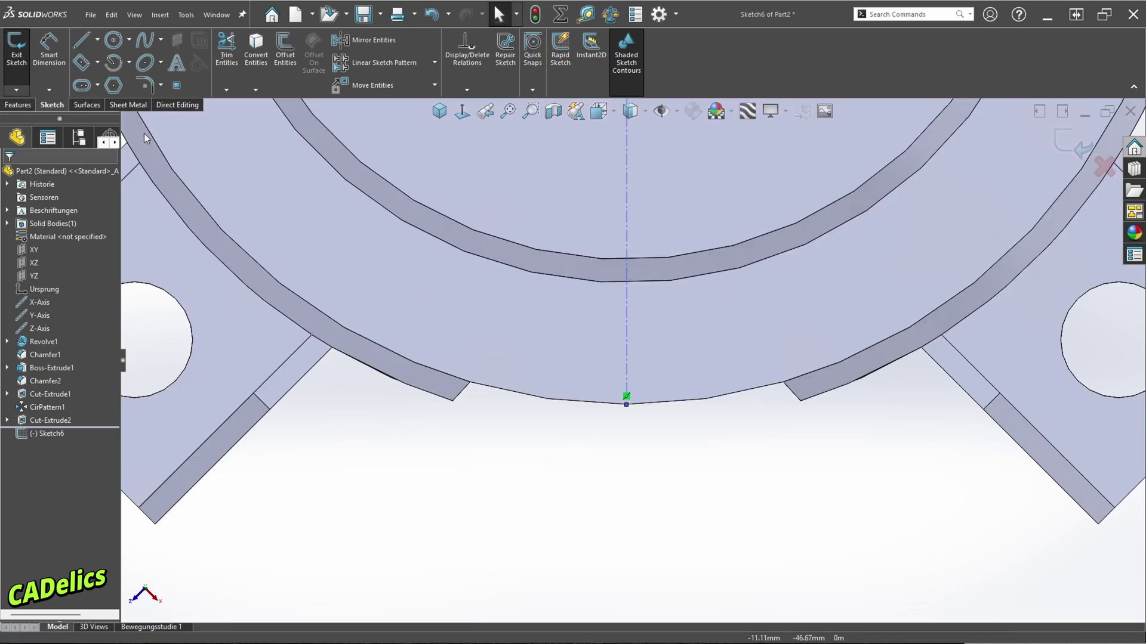
Step: Draw a 3 point centre rectangle at the bottom edge midpoint
click(99, 64)
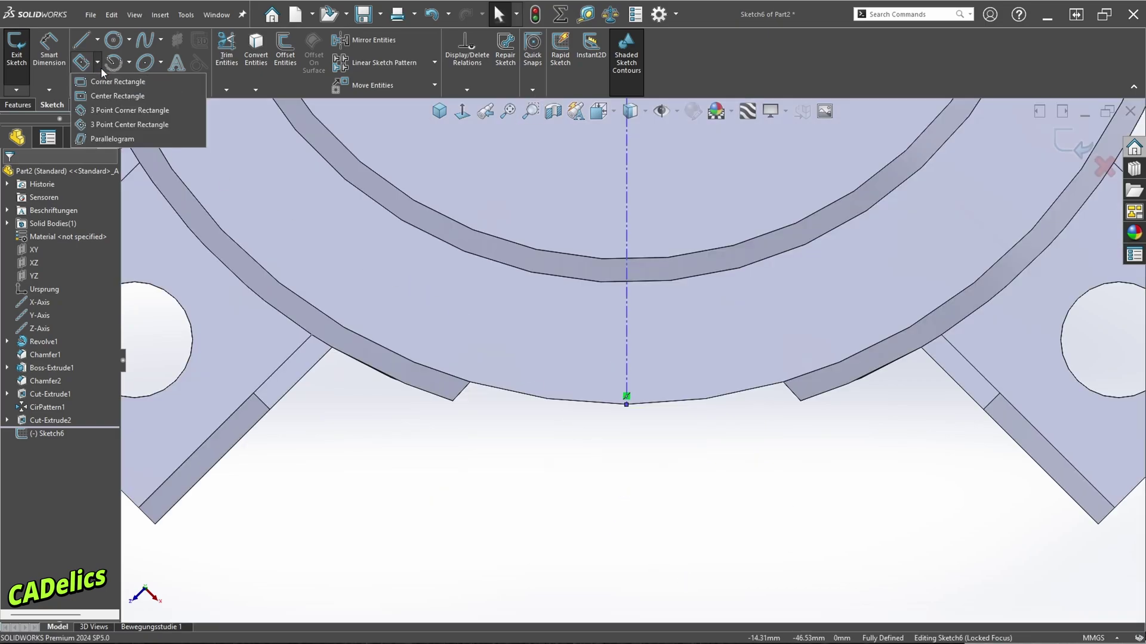
click(105, 125)
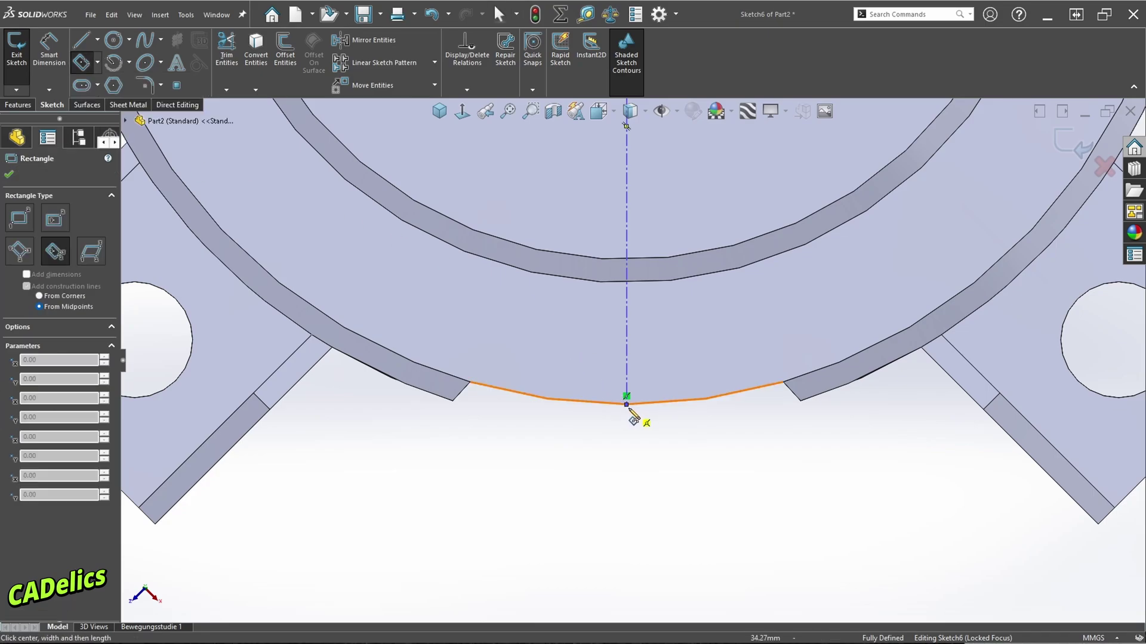
click(626, 404)
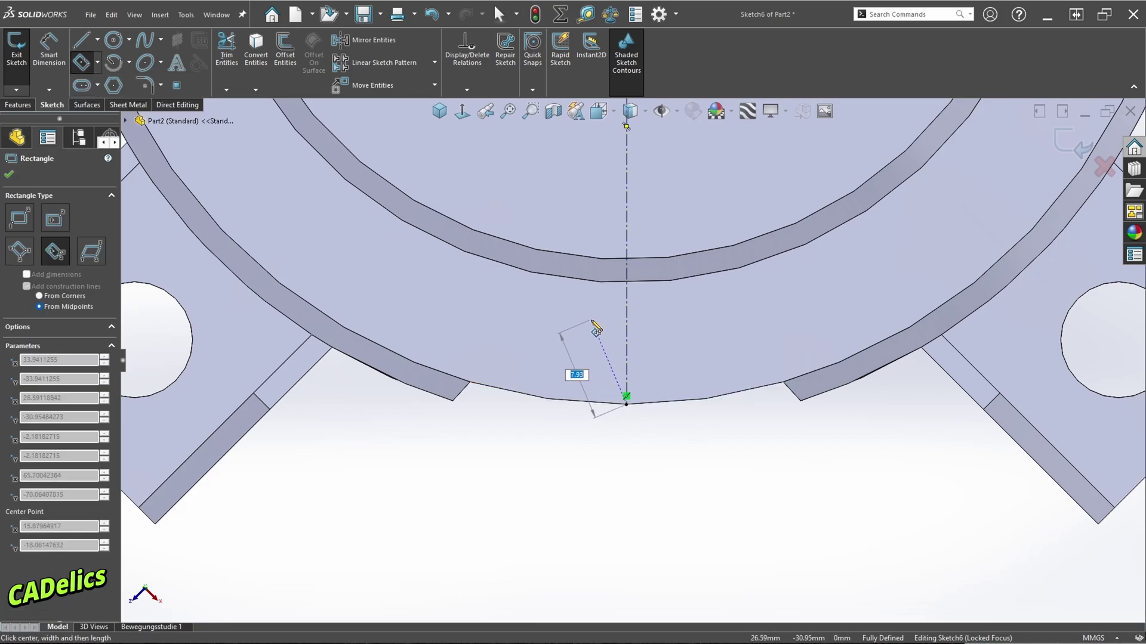
click(590, 321)
click(652, 316)
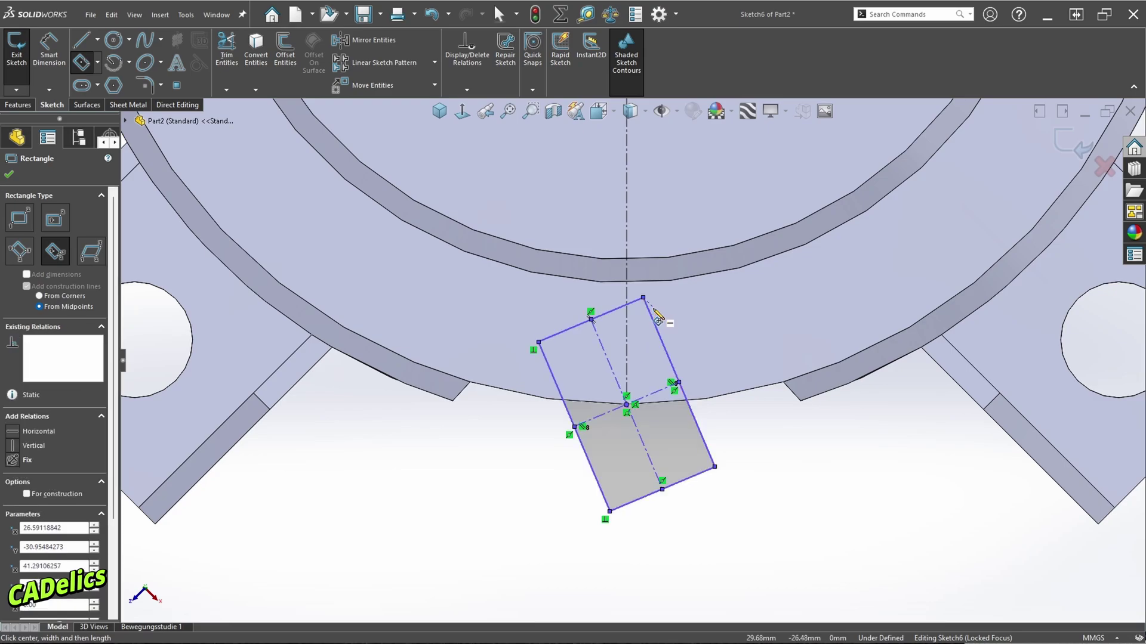
key(Escape)
Step: Dimension both sides of the rectangle to 3 mm
right_drag(782, 441, 788, 485)
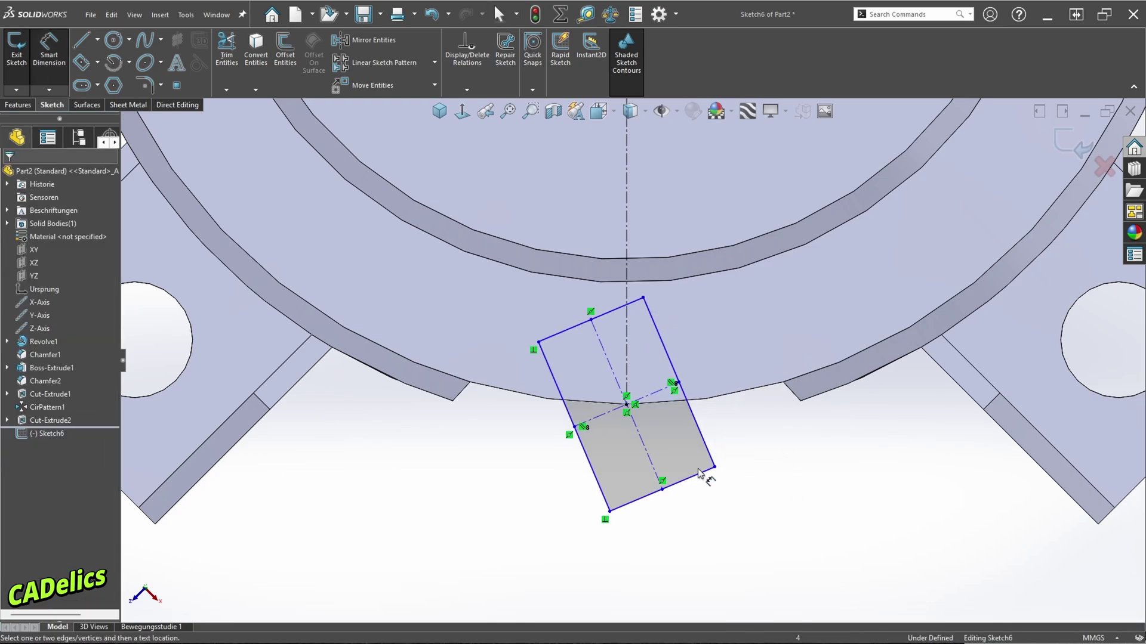
click(674, 485)
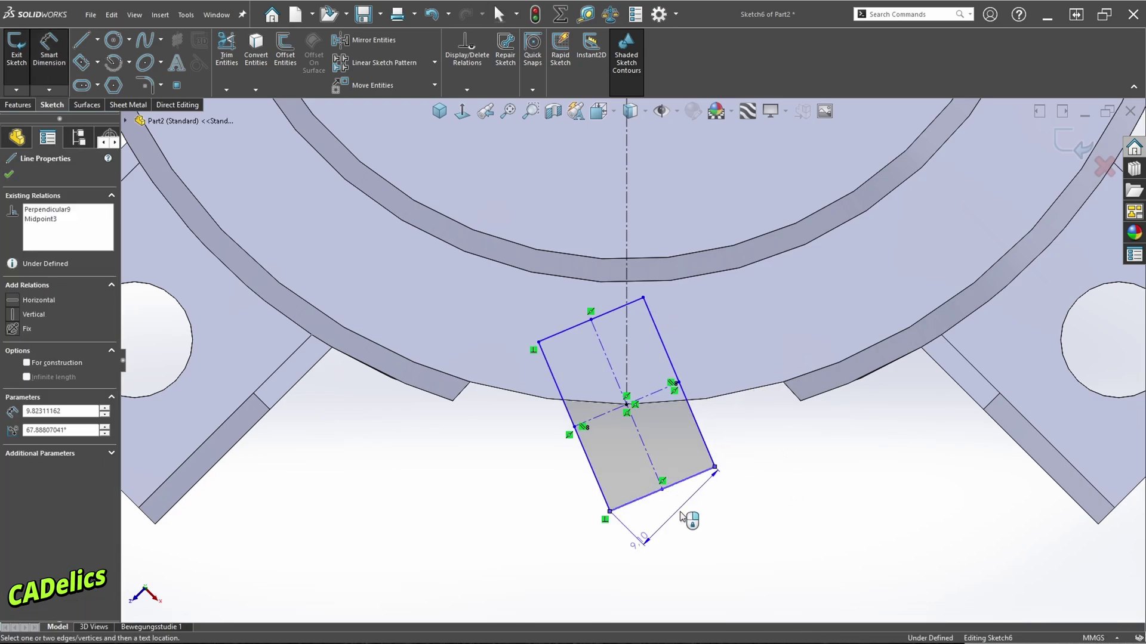
click(652, 558)
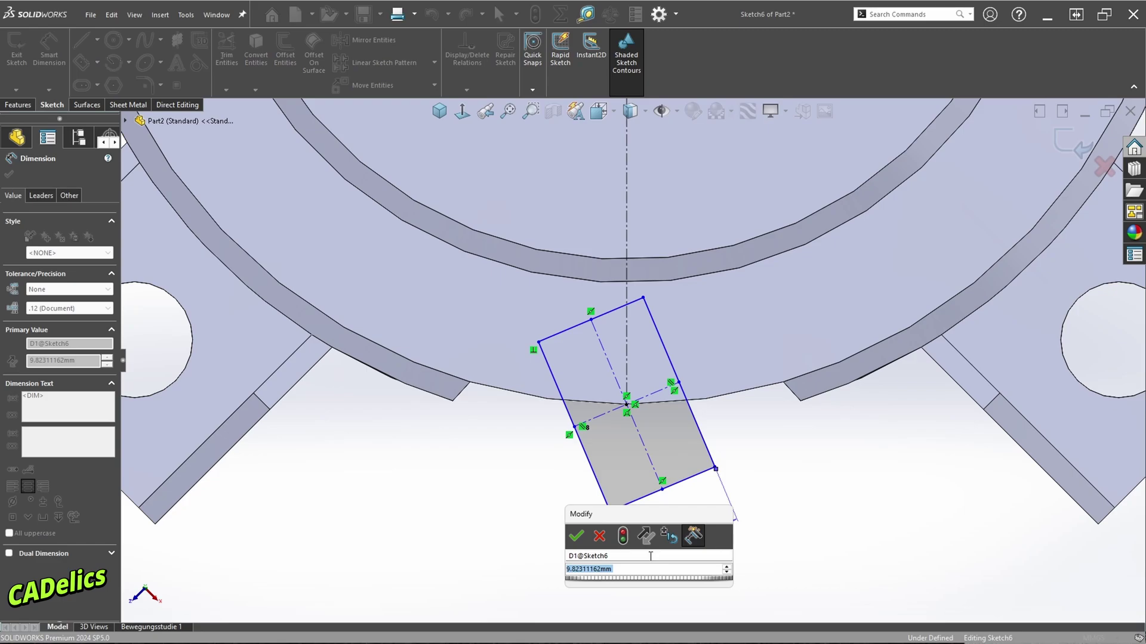
text(3)
key(Return)
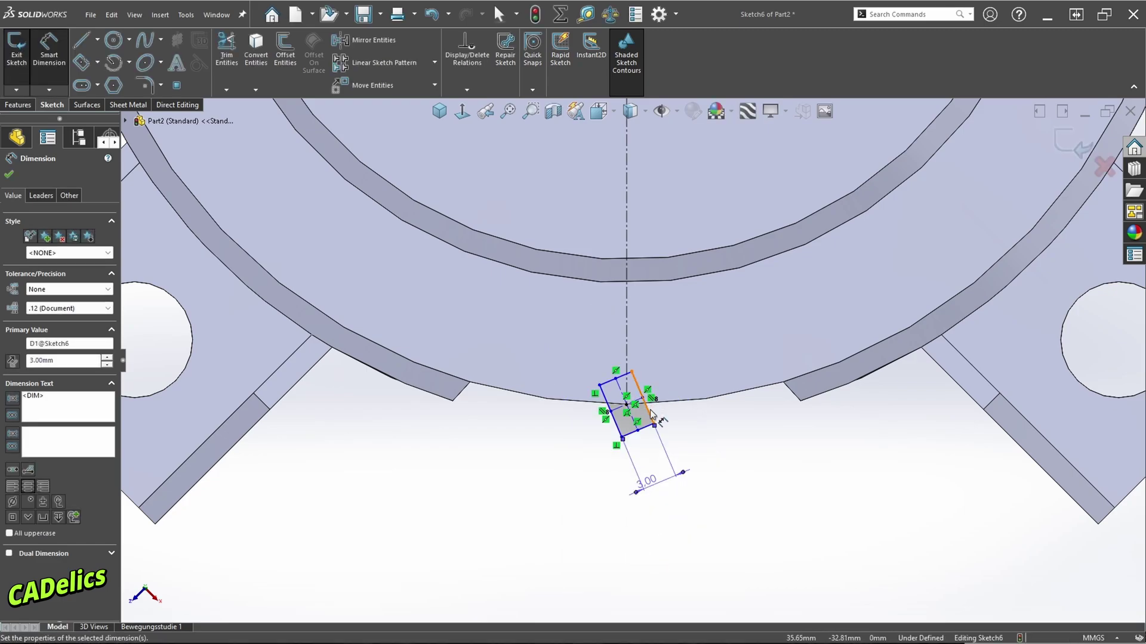
click(652, 417)
click(748, 417)
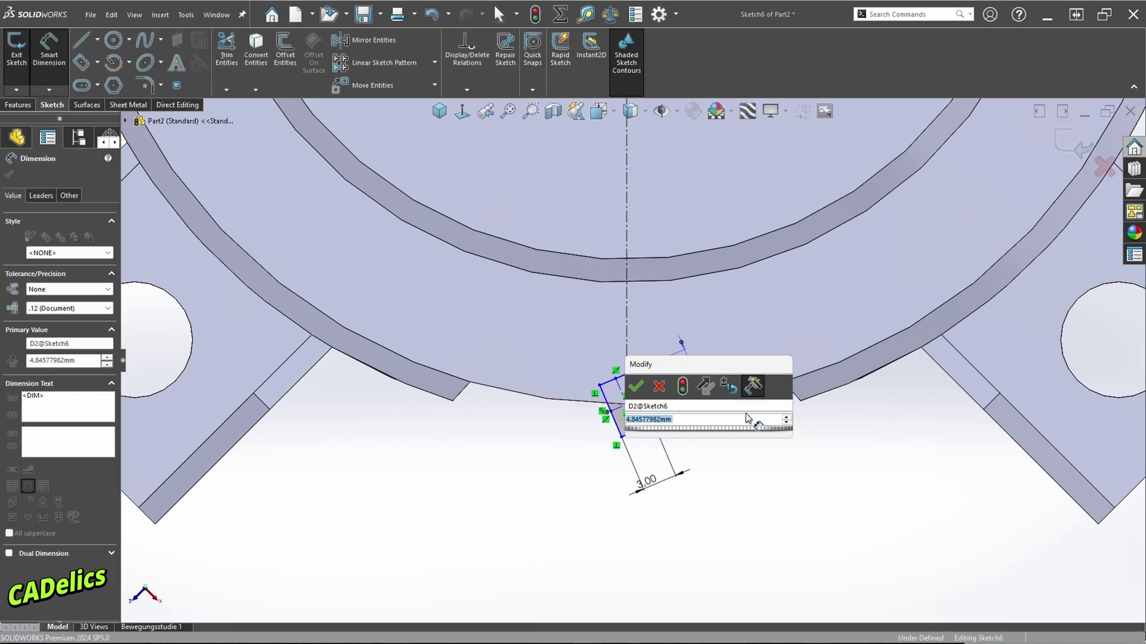
text(3)
key(Return)
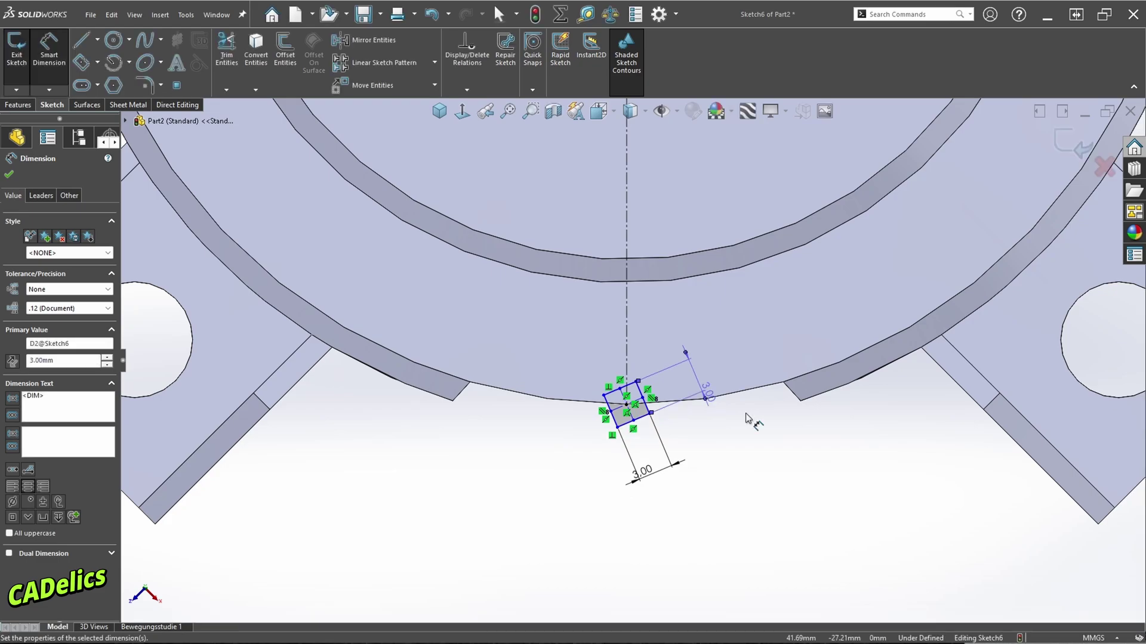
key(Escape)
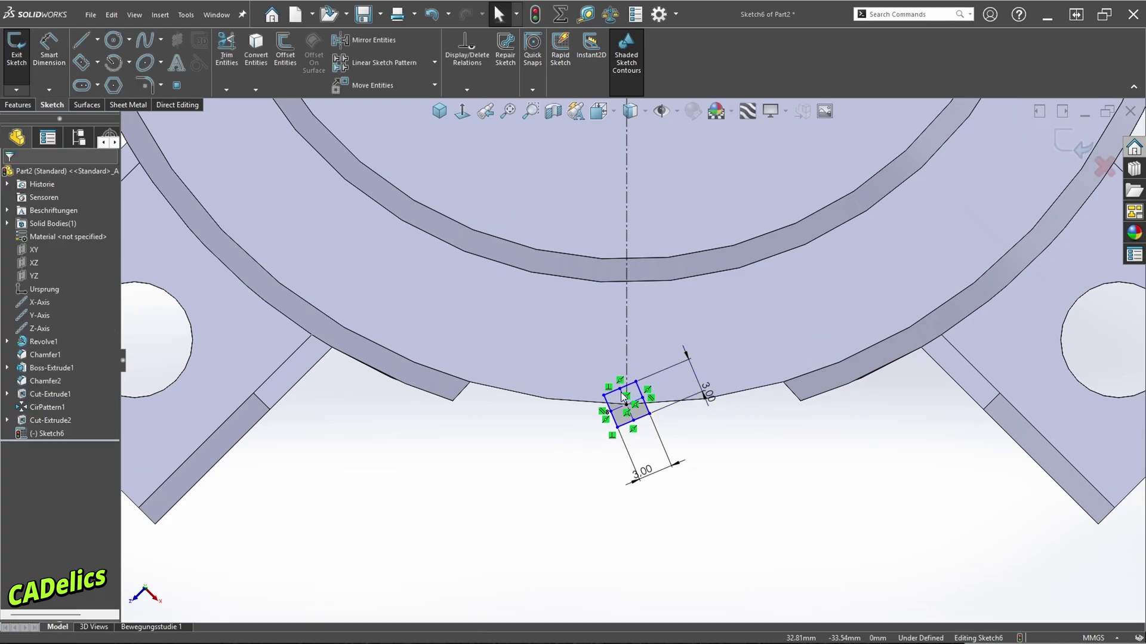
Step: Make the square's midpoint line collinear with the vertical centerline and zoom to fit
click(621, 393)
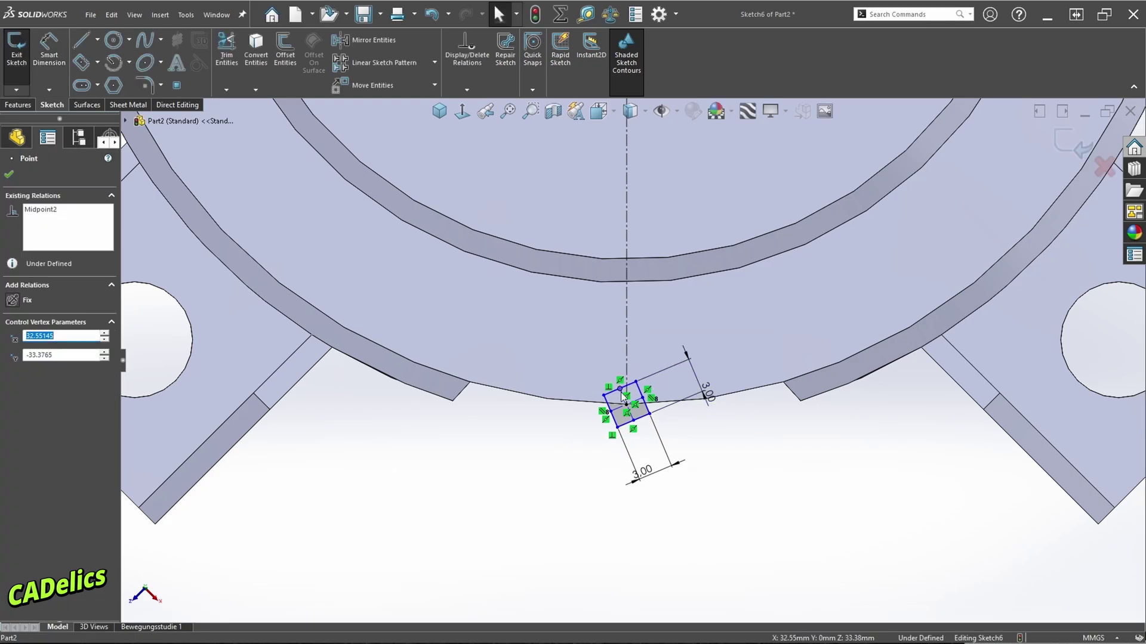
click(633, 419)
ctrl+click(627, 337)
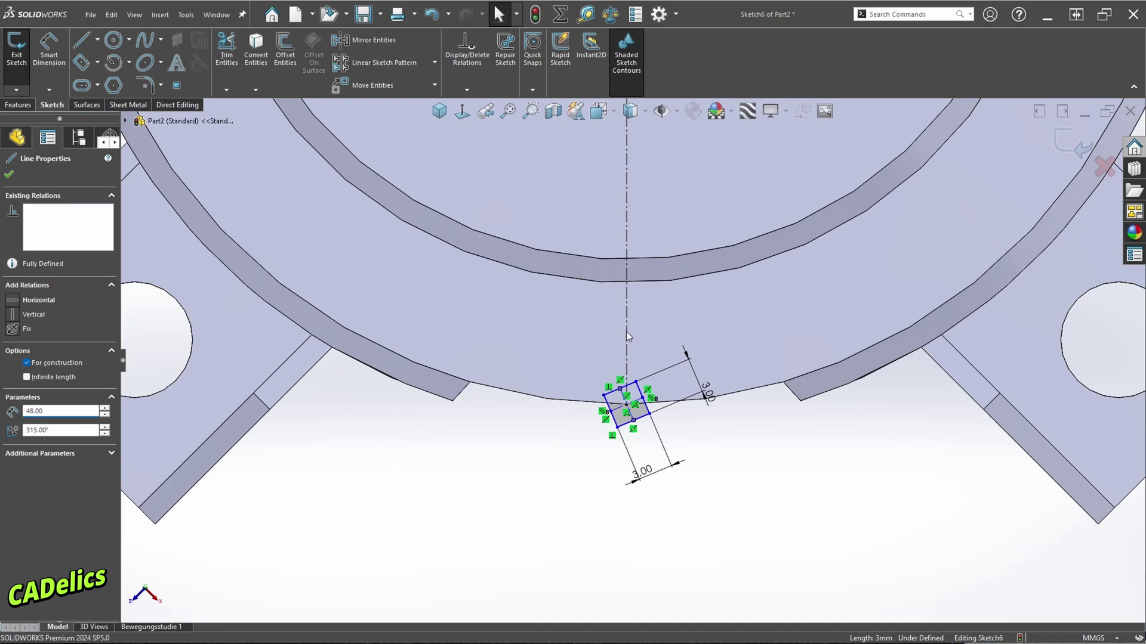
click(697, 279)
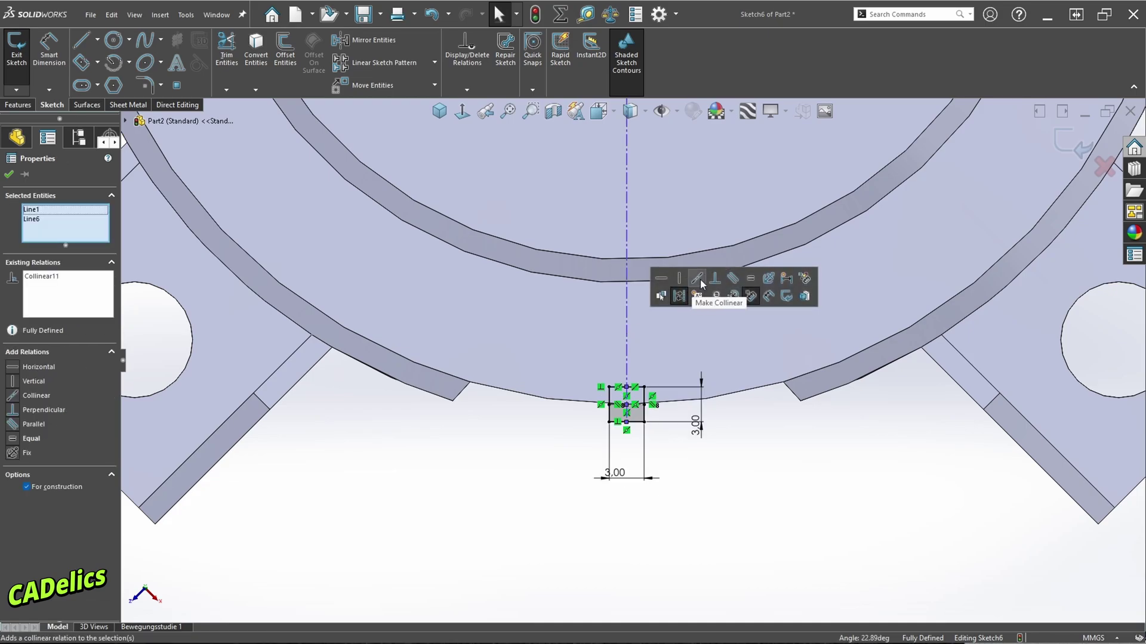
click(763, 476)
click(508, 111)
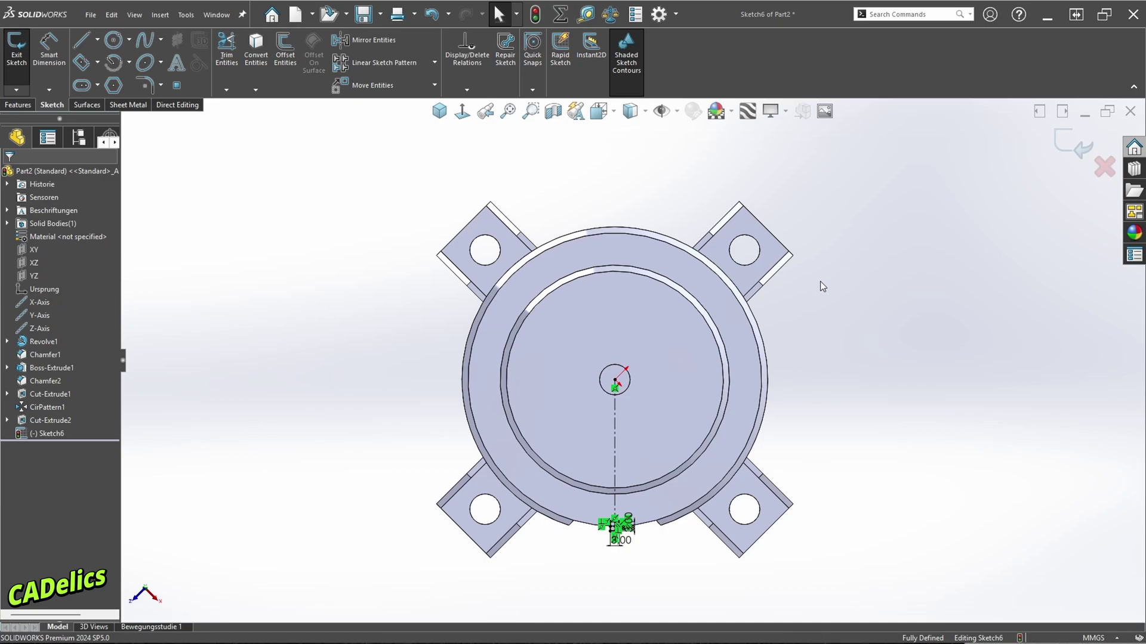
Step: Extrude-cut the 3 × 3 mm square, reversed upward through the part
right_drag(859, 322, 828, 257)
key(ctrl+7)
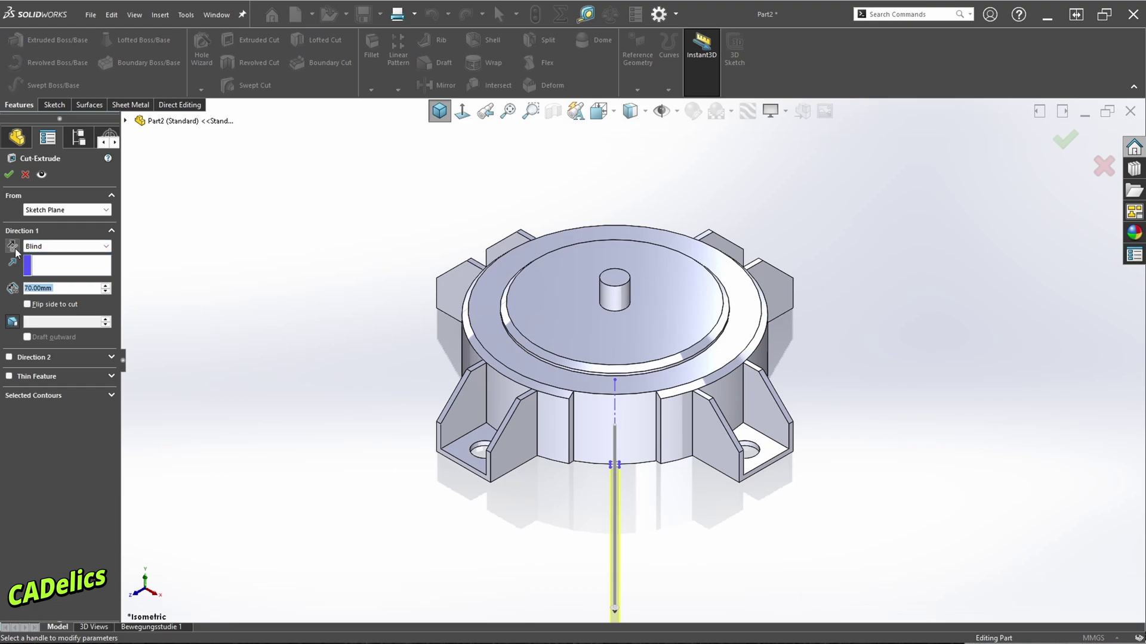
click(12, 246)
click(9, 175)
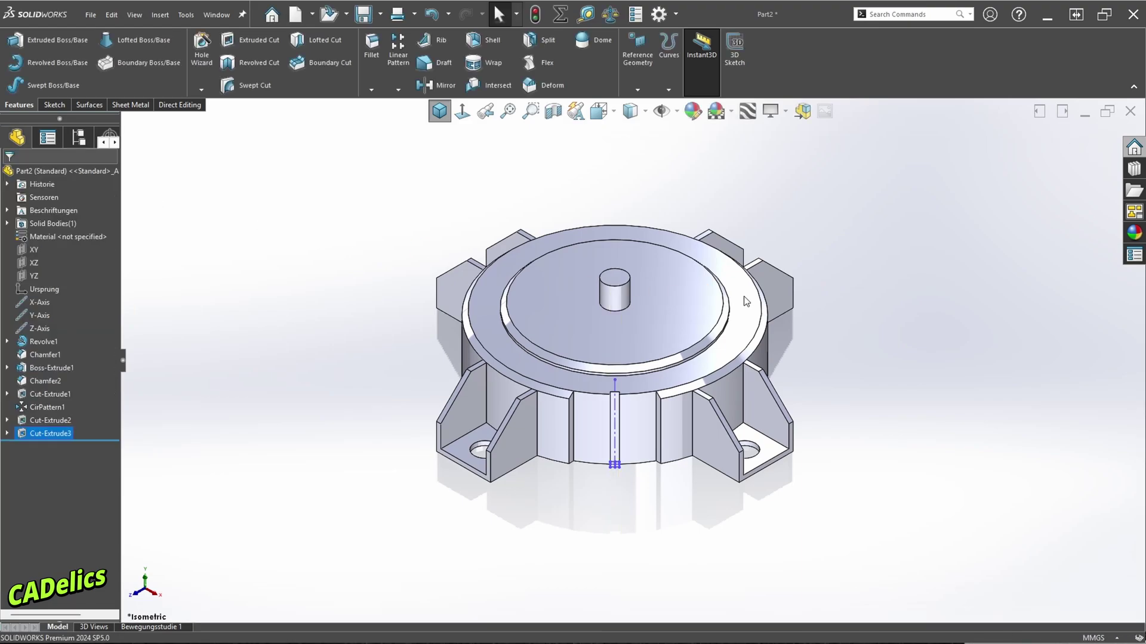
right_drag(818, 245, 868, 270)
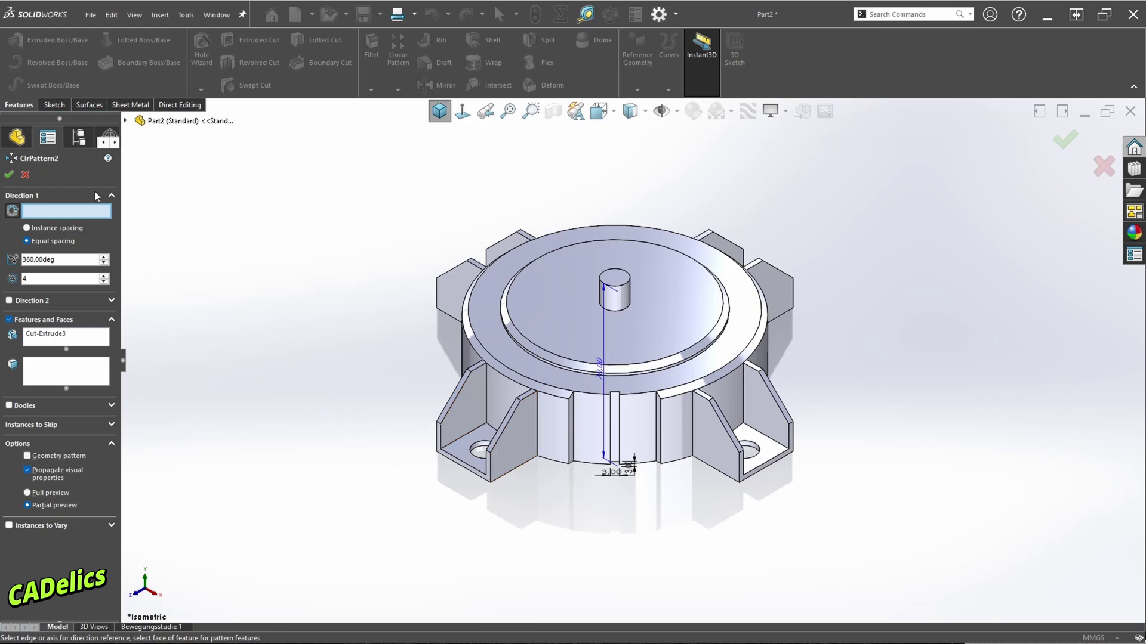
Step: Pattern Cut-Extrude3 about the circular edge at 10° spacing with 2 instances
click(637, 365)
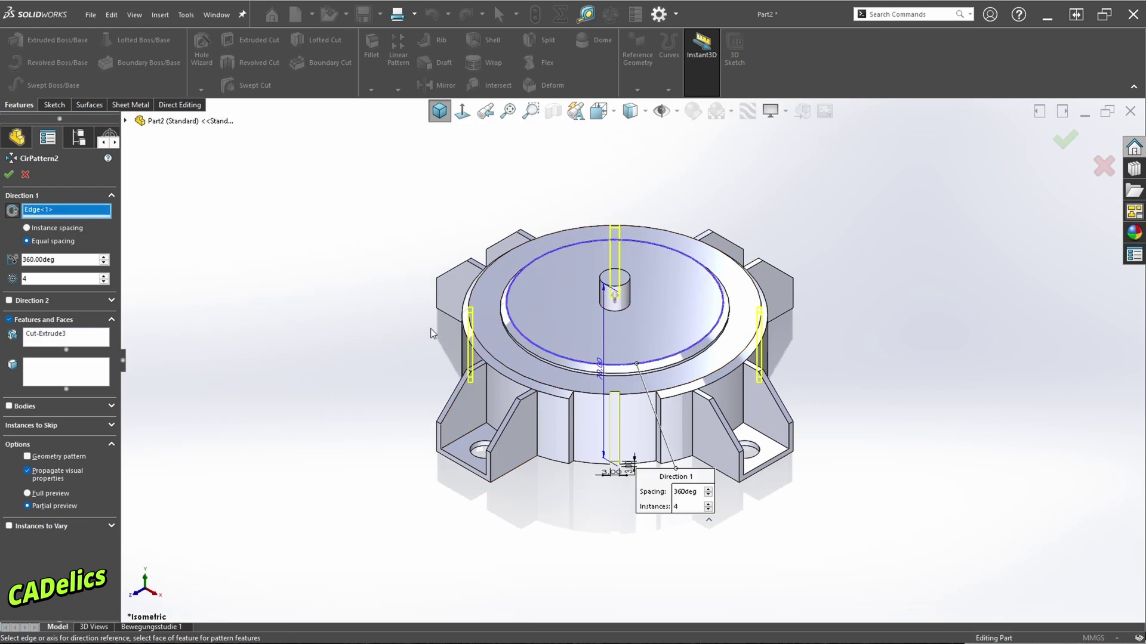
click(27, 228)
double_click(59, 261)
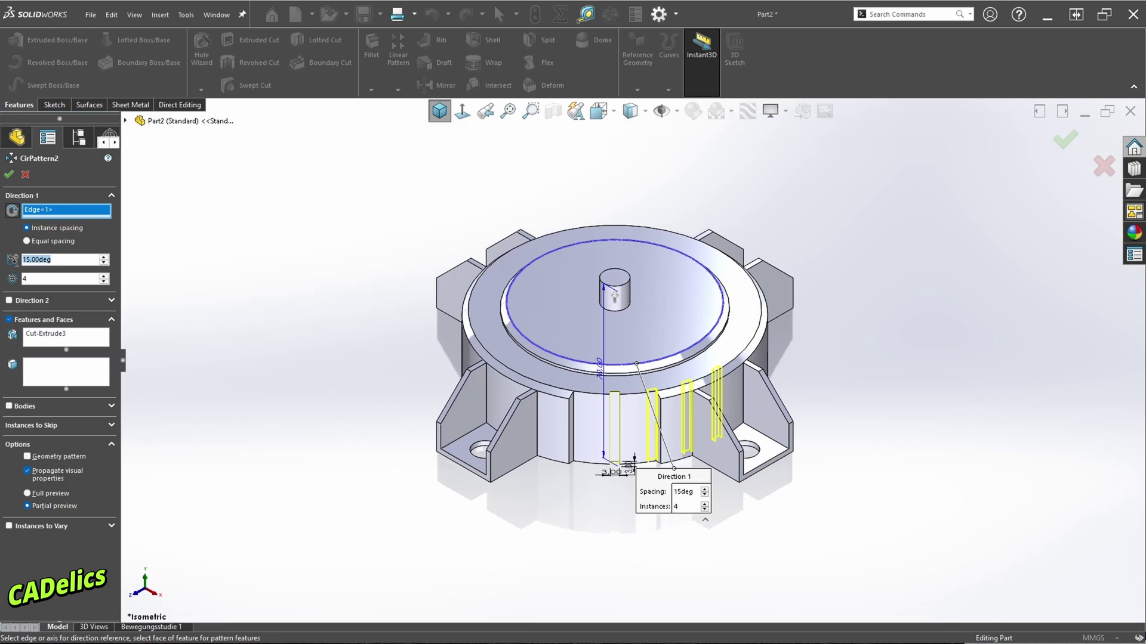
text(10)
key(Return)
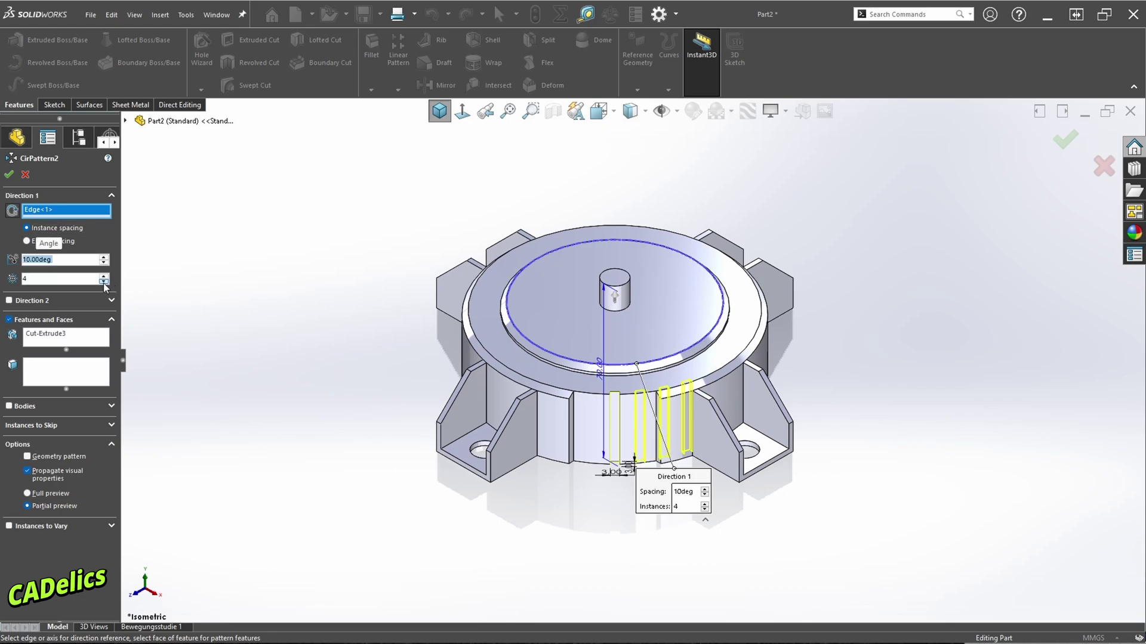
click(105, 281)
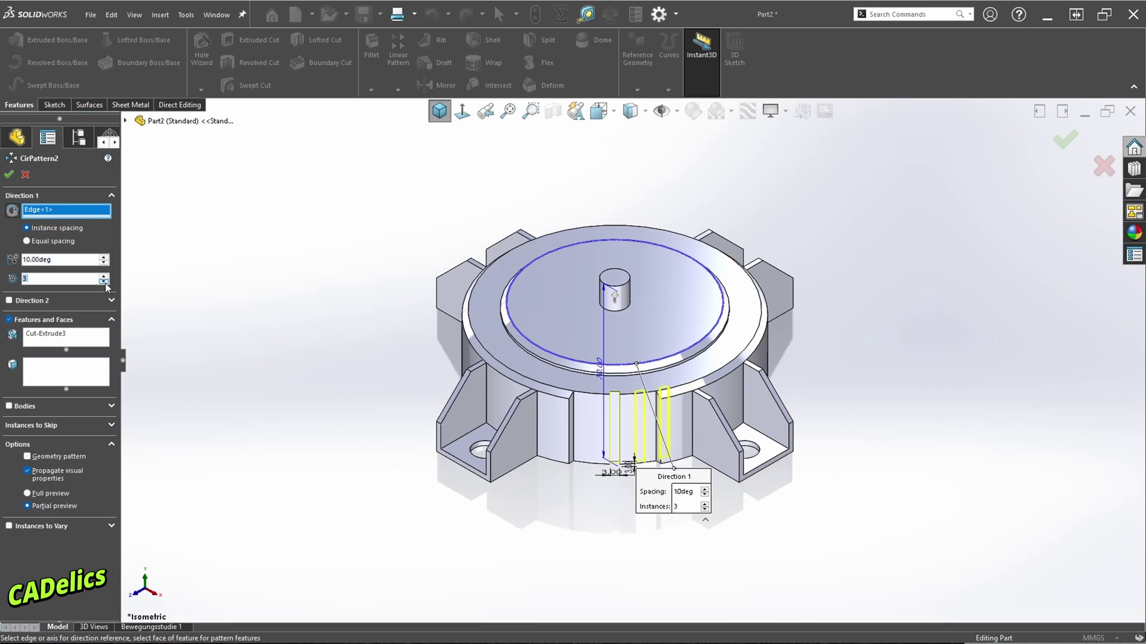
Step: Add a second direction at 10° spacing with 1 instance and accept the pattern
click(24, 301)
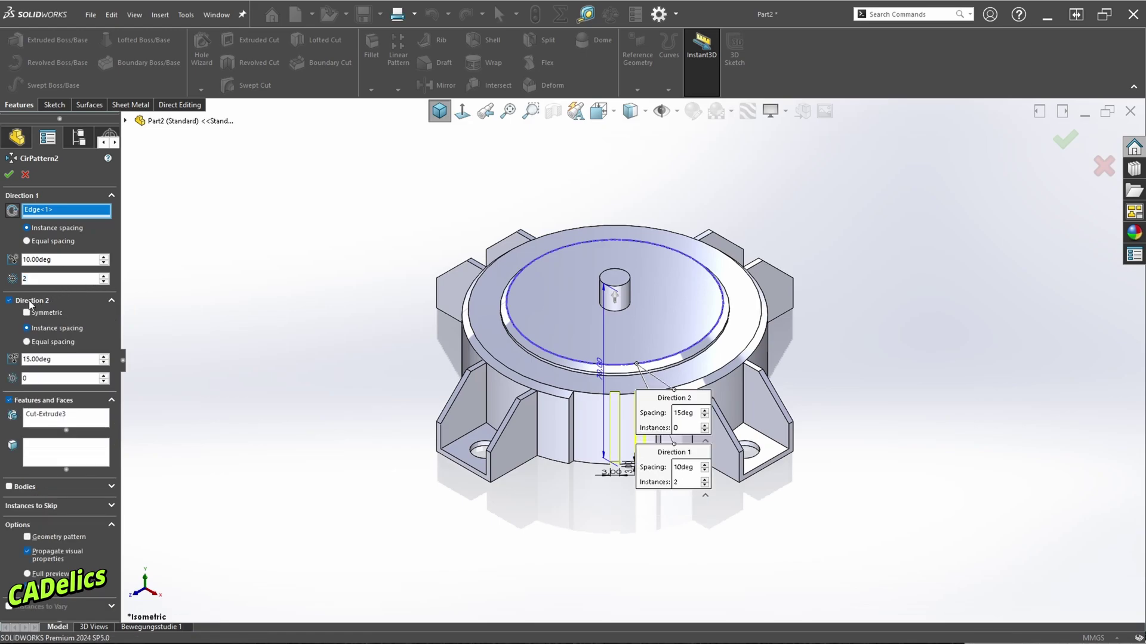
double_click(65, 358)
click(104, 362)
text(10)
click(104, 379)
click(105, 382)
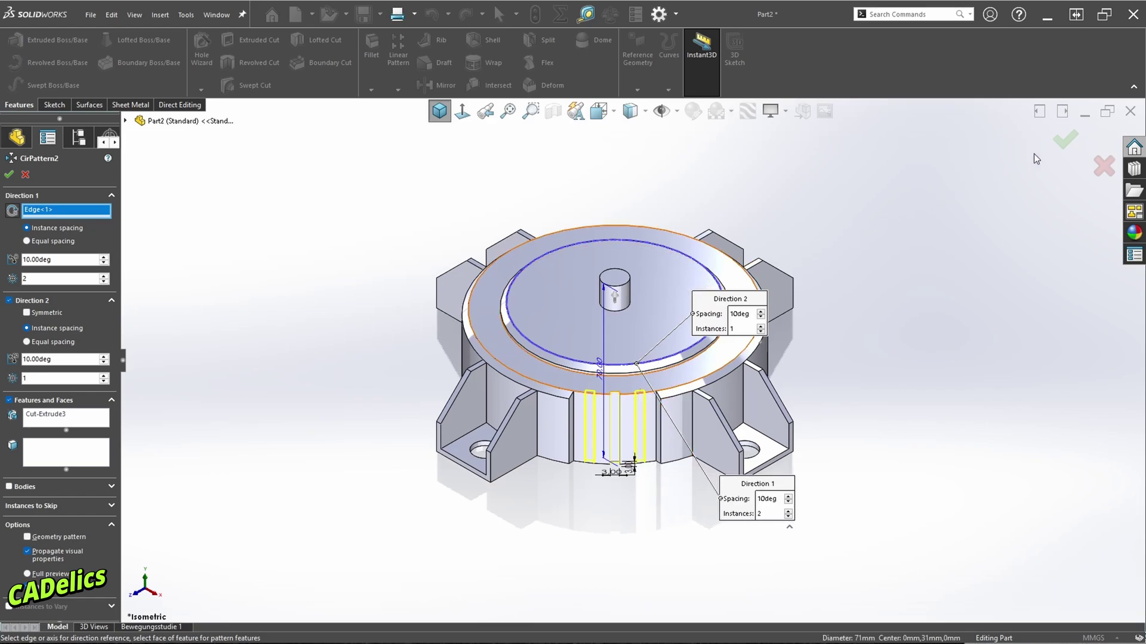
click(1066, 142)
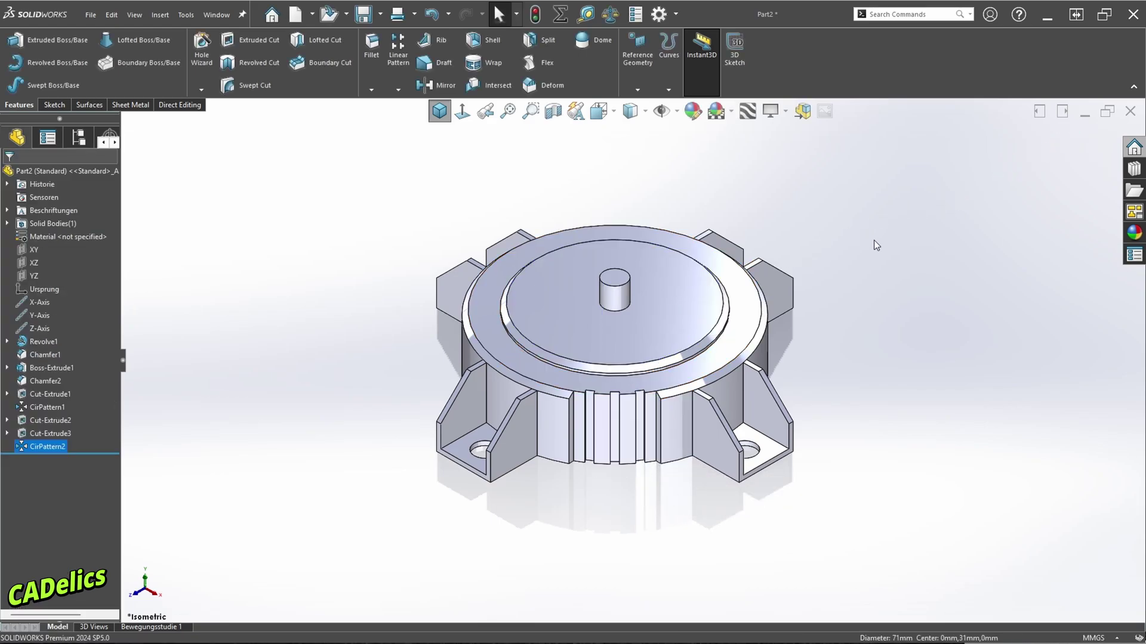
Step: Circular-pattern Cut-Extrude2, Cut-Extrude3 and CirPattern2 four times over 360° about the top circular edge
click(859, 256)
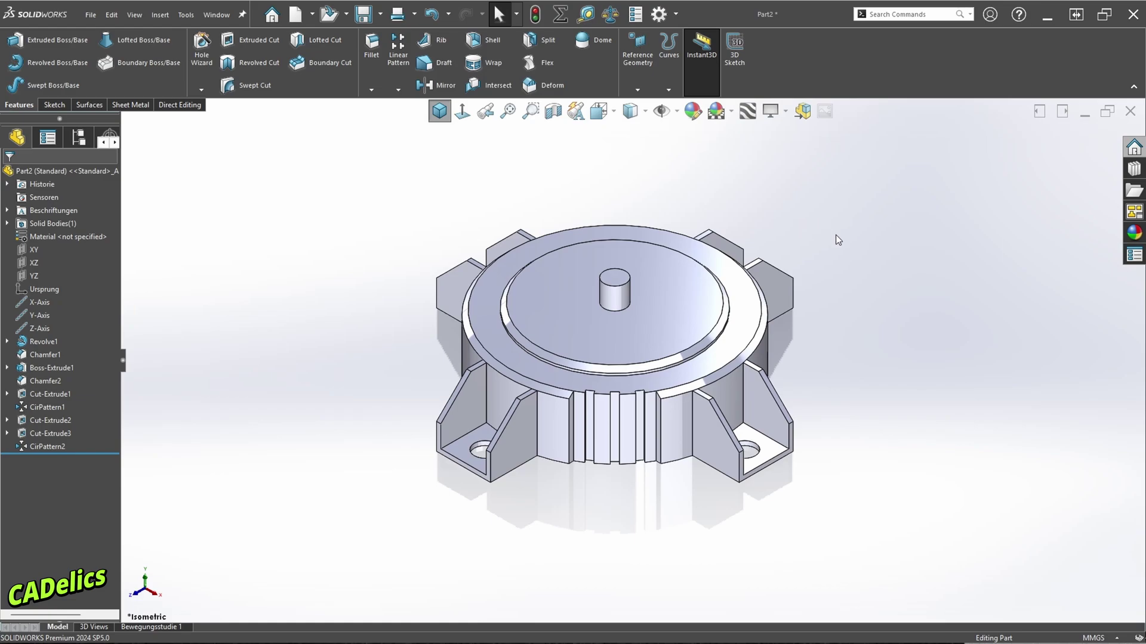
right_drag(835, 240, 879, 262)
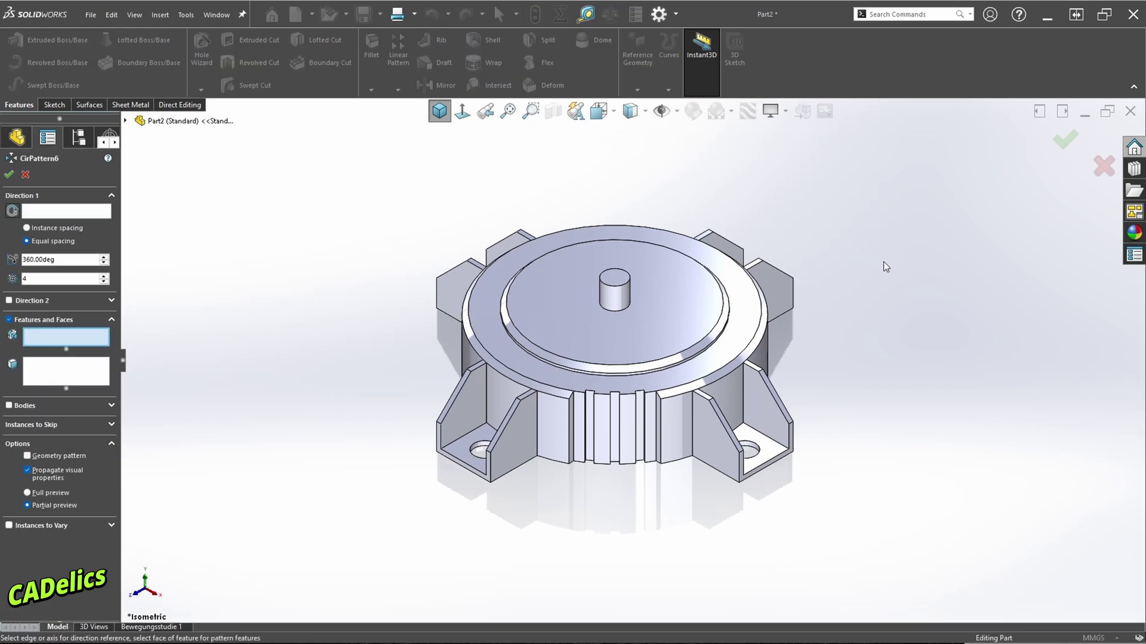
click(43, 214)
click(550, 366)
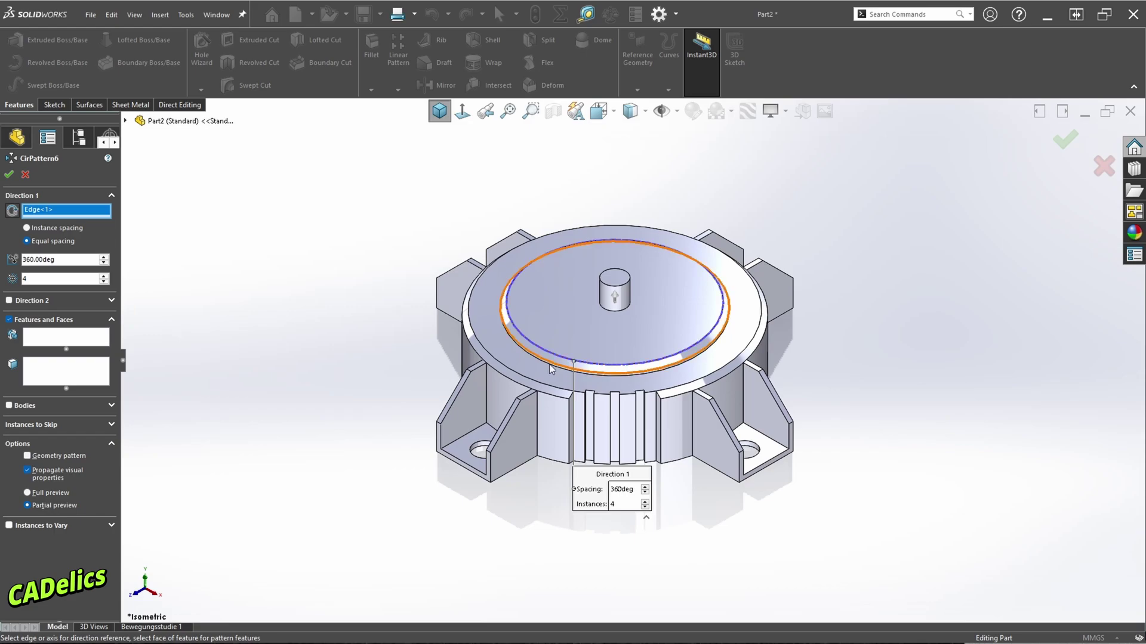
click(53, 337)
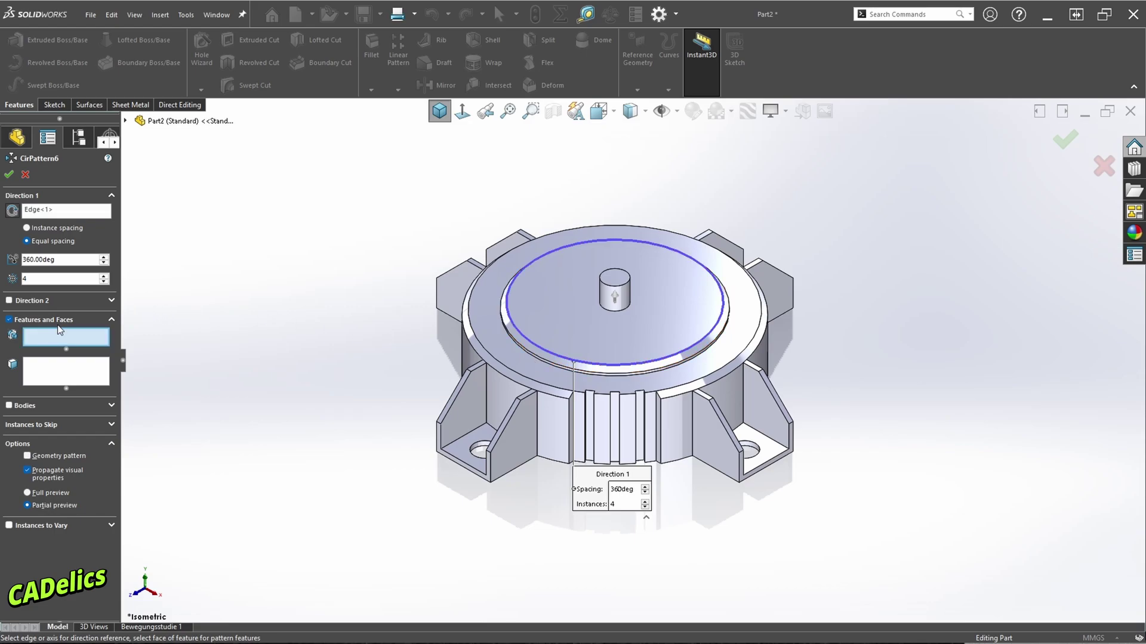
click(126, 121)
click(182, 370)
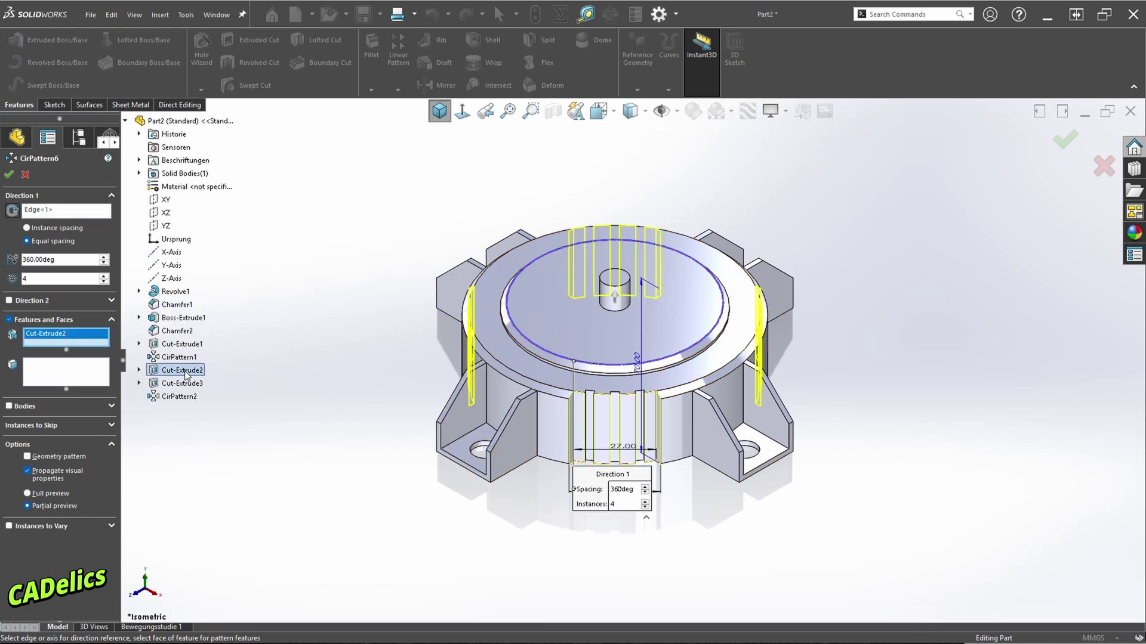
click(182, 384)
click(177, 397)
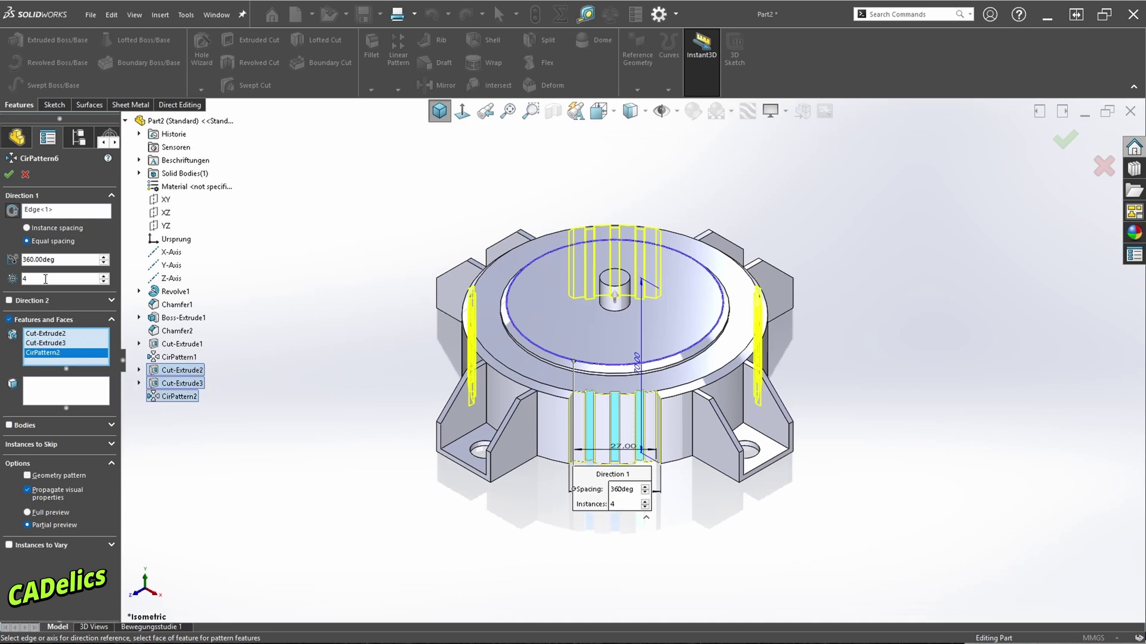
click(9, 174)
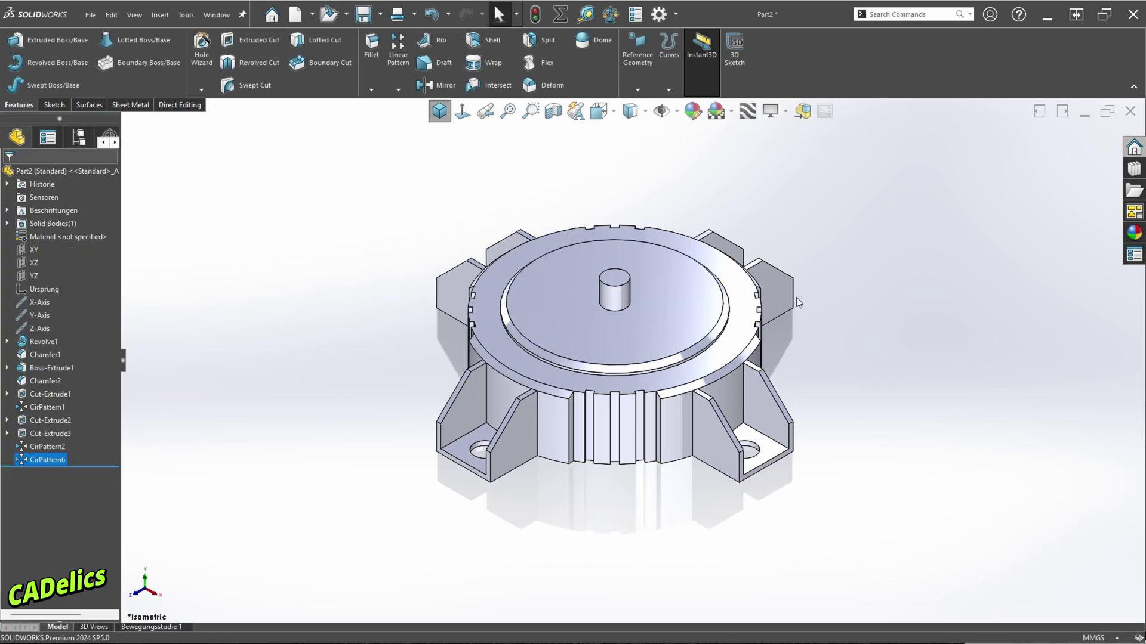
Step: Sketch an 82 mm circle centred on the origin on the top ring face, then close the sketch
right_click(739, 276)
click(764, 256)
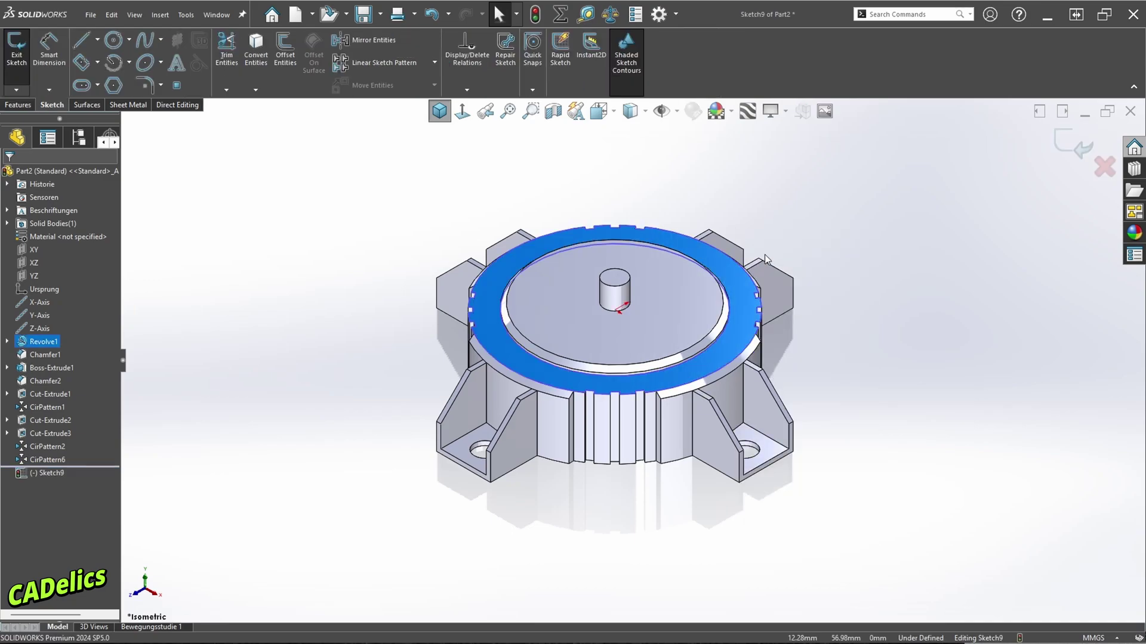
click(772, 231)
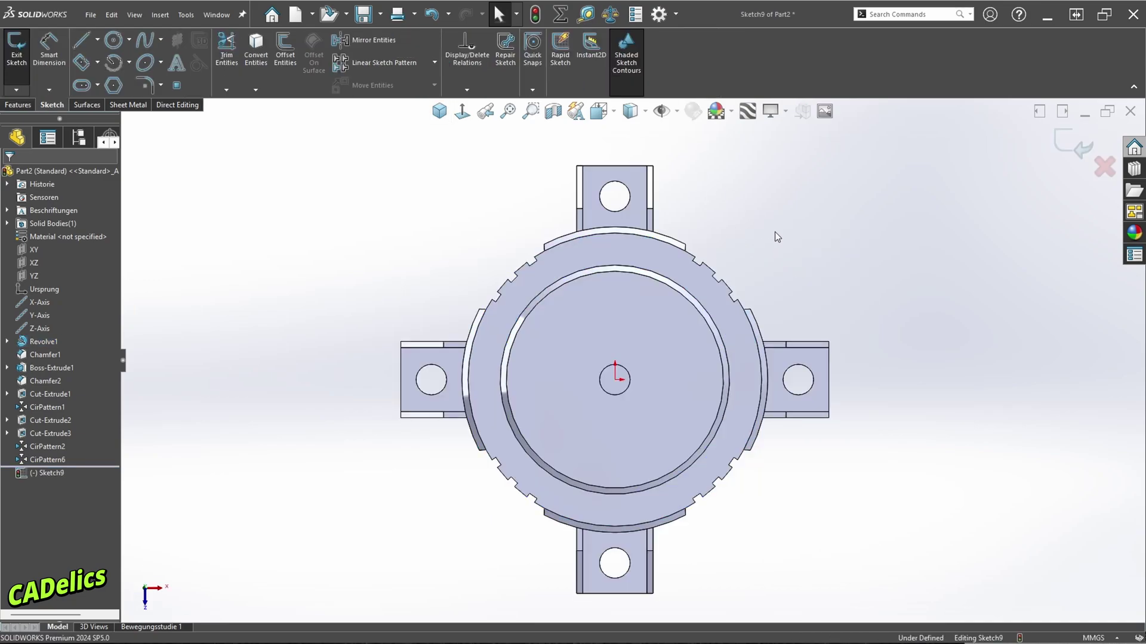
right_drag(774, 232, 783, 205)
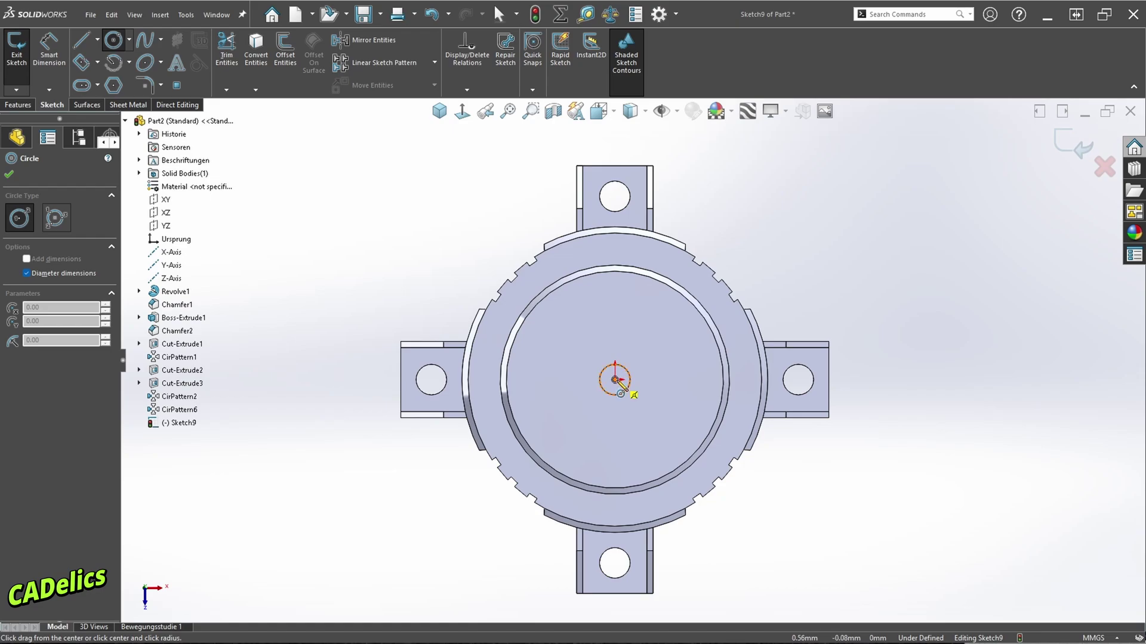
click(614, 379)
text(82)
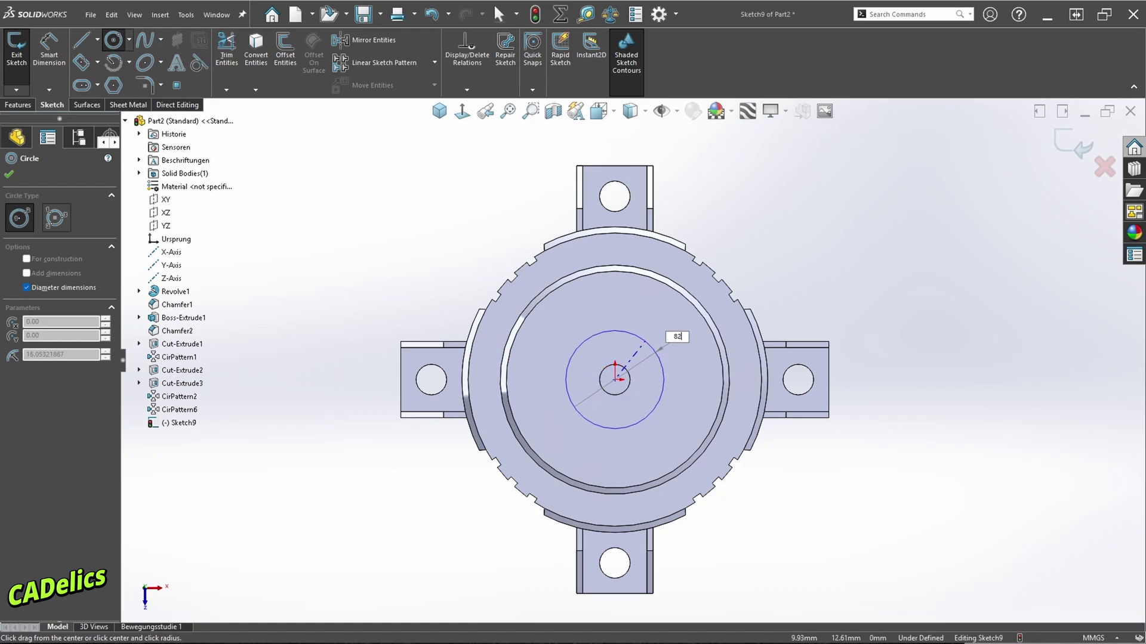
key(Return)
key(Escape)
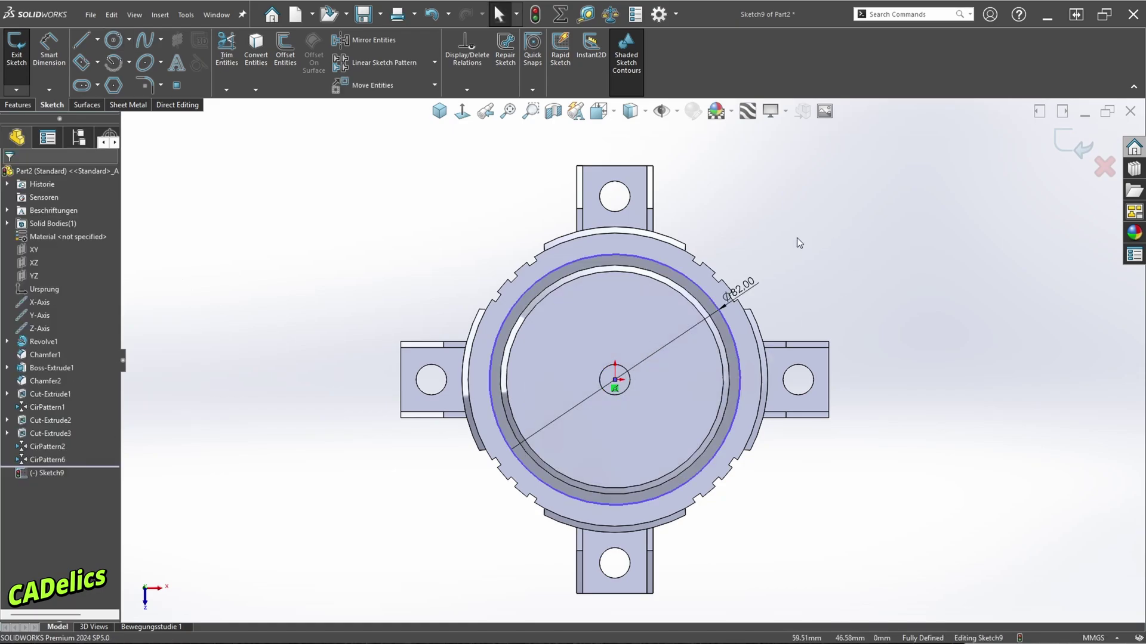
key(d)
click(813, 252)
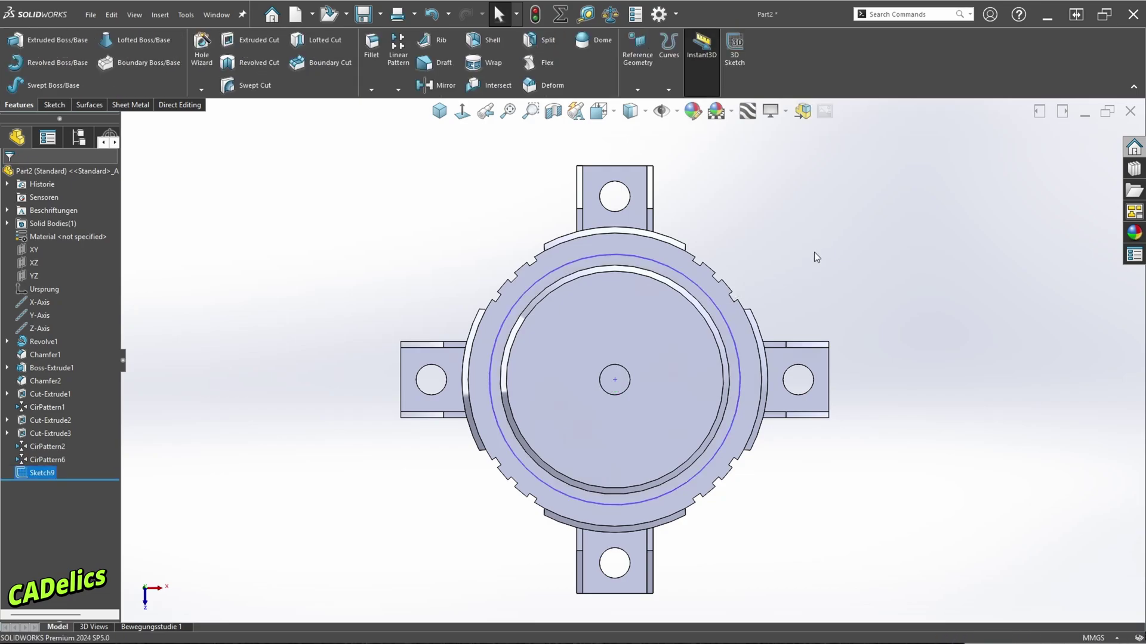
Step: Sketch an 88 mm circle at the origin on the top ring, then return to isometric view
right_click(667, 255)
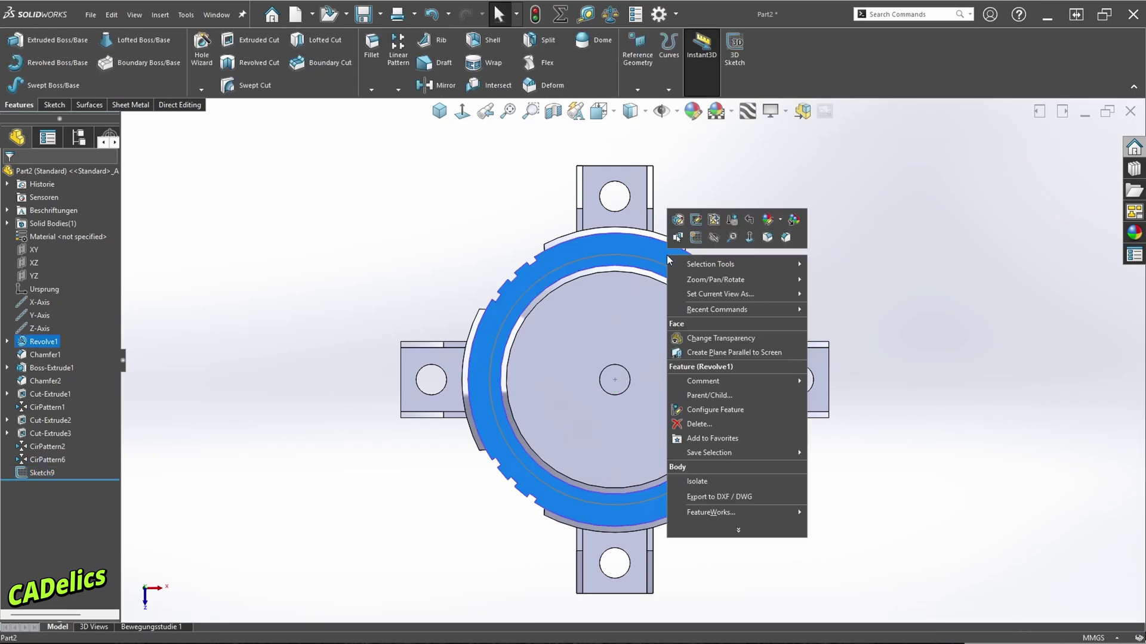
click(696, 237)
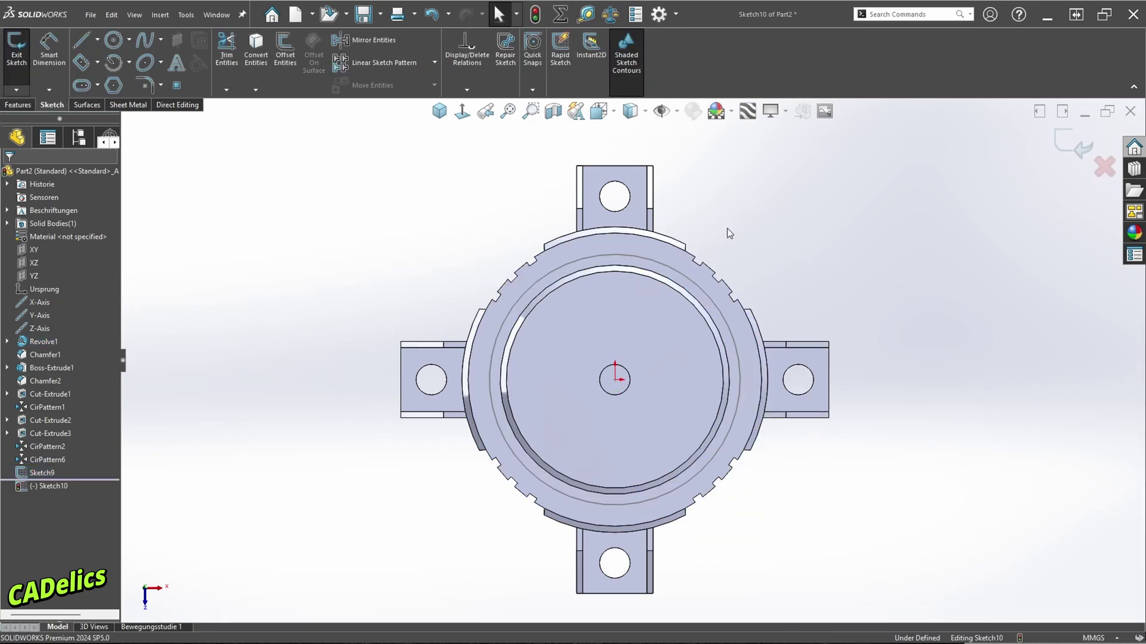
right_drag(726, 228, 737, 206)
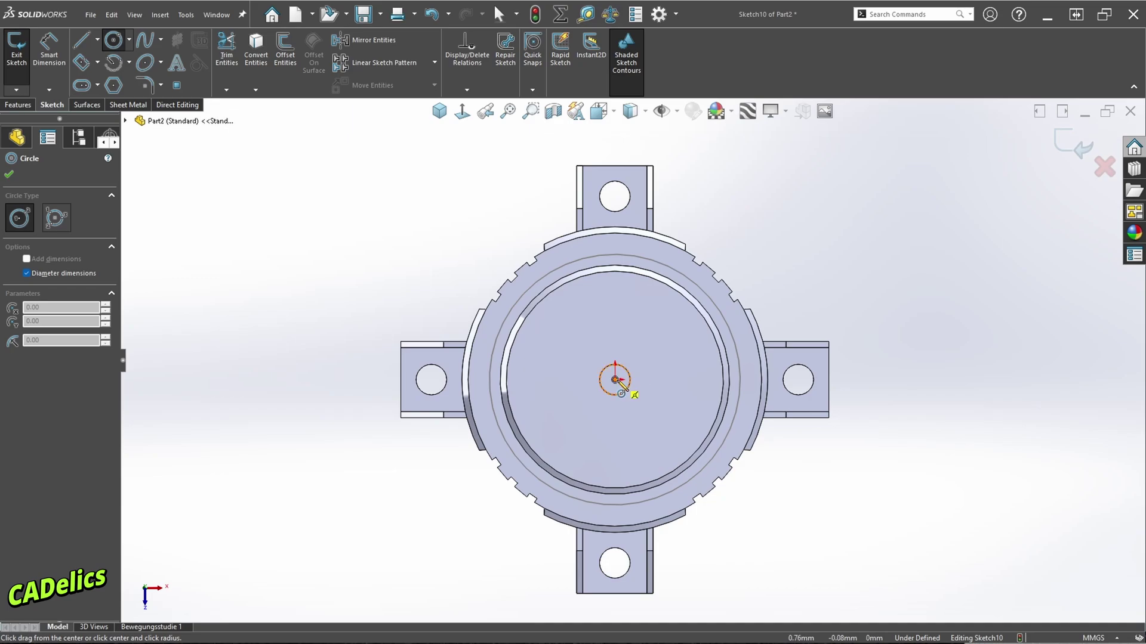
click(615, 379)
text(68)
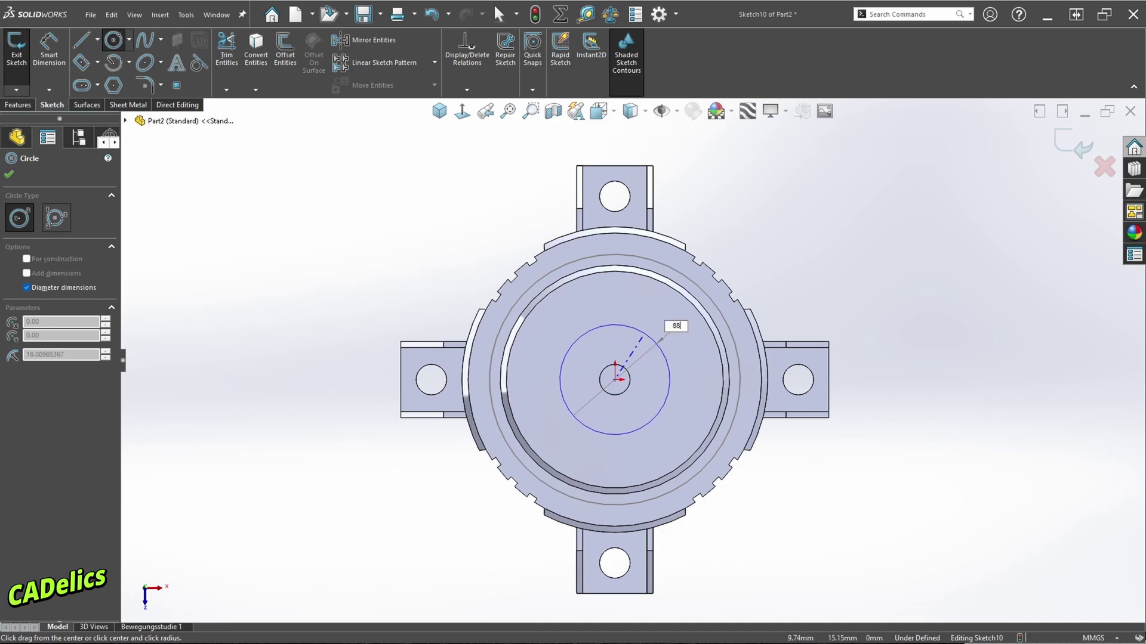
key(Return)
key(Escape)
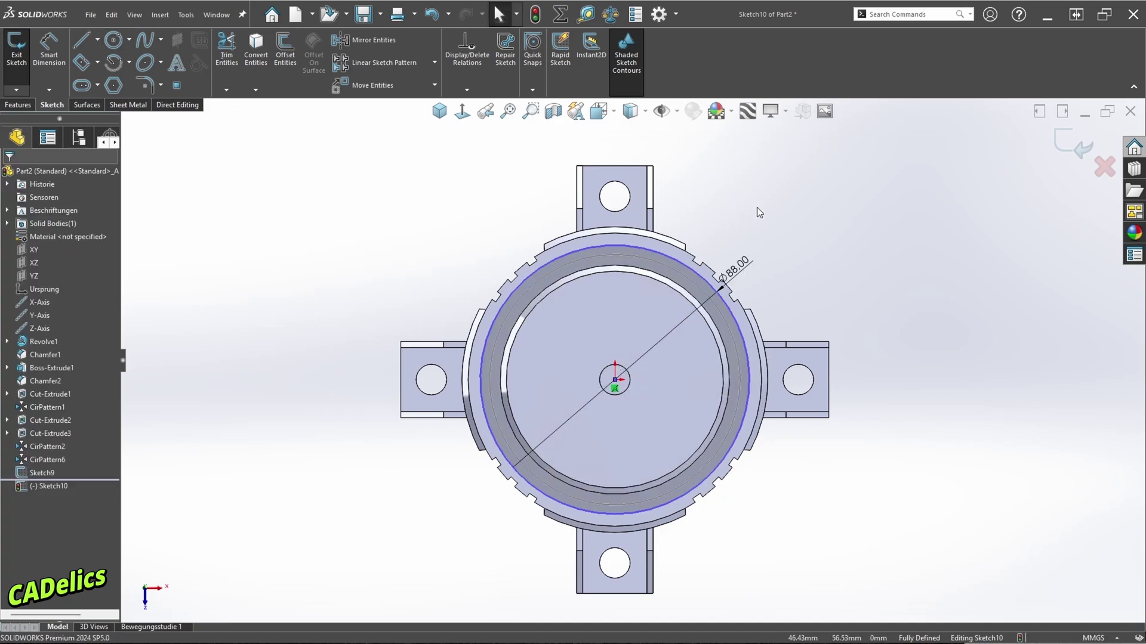
right_drag(782, 222, 791, 231)
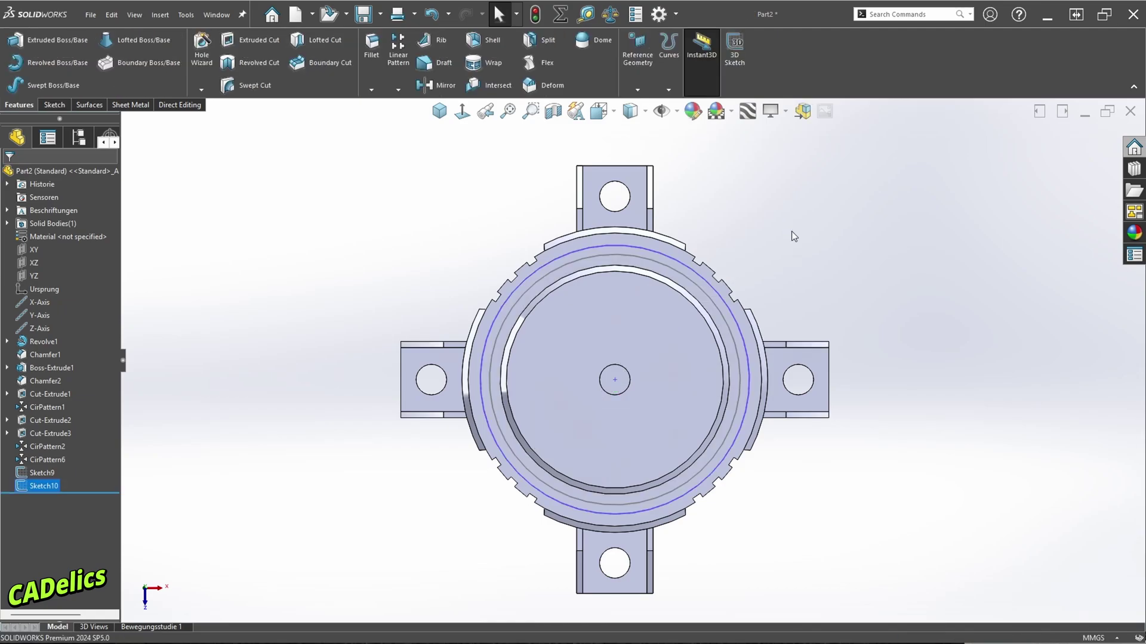
key(ctrl+7)
click(839, 235)
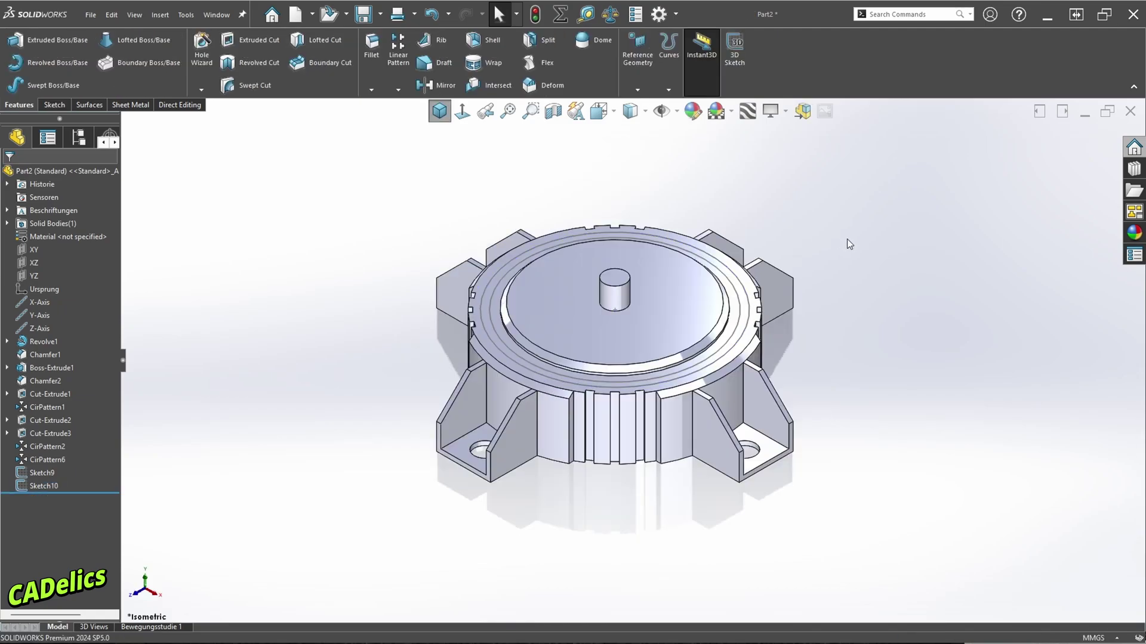
Step: Swept-cut a 1 mm circular-profile groove along the first circle path (Cut-Sweep1)
mouse_move(847, 239)
right_down()
mouse_move(840, 222)
mouse_move(807, 217)
right_up()
click(54, 219)
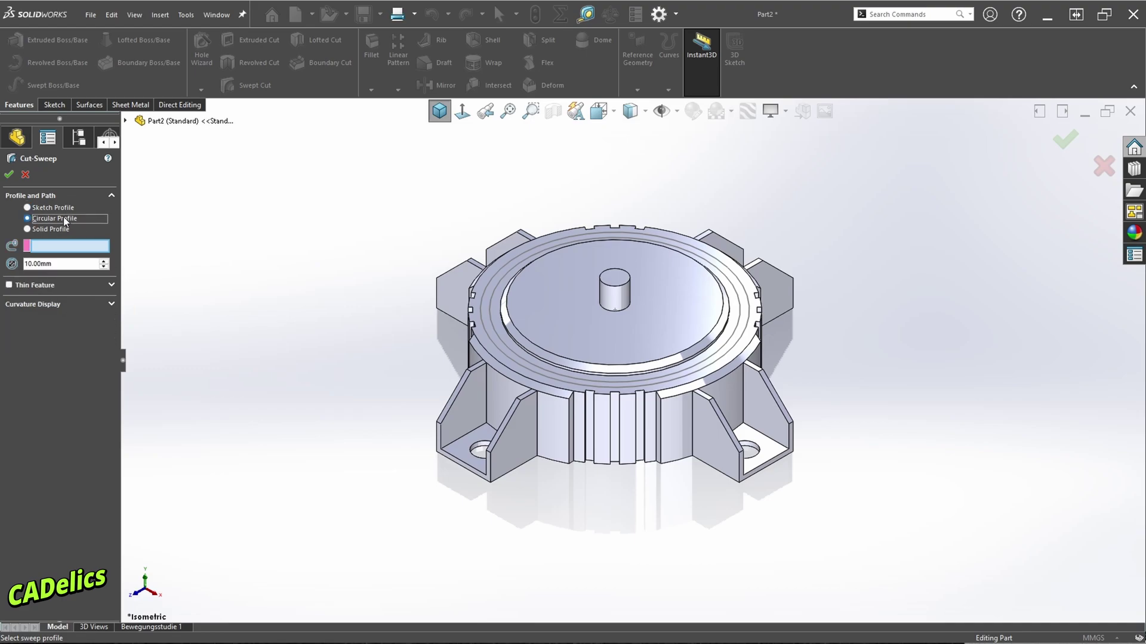
drag(60, 265, 25, 264)
text(1)
key(Return)
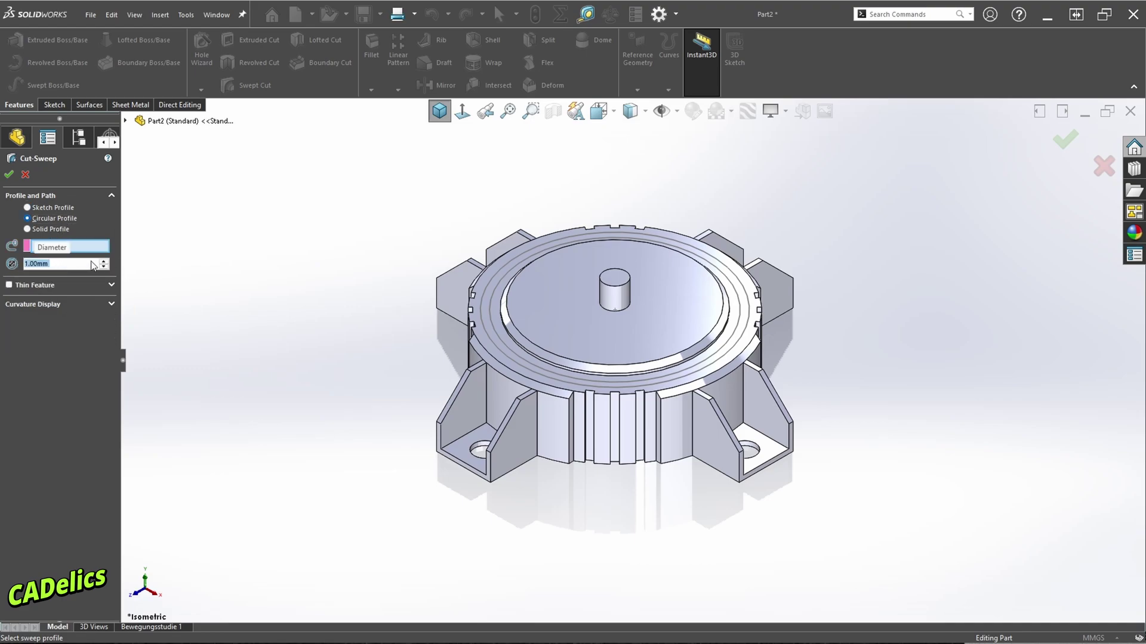
click(736, 293)
key(Return)
Step: Swept-cut a second 1 mm circular-profile groove along the 88 mm circle (Cut-Sweep2)
right_drag(860, 235, 821, 216)
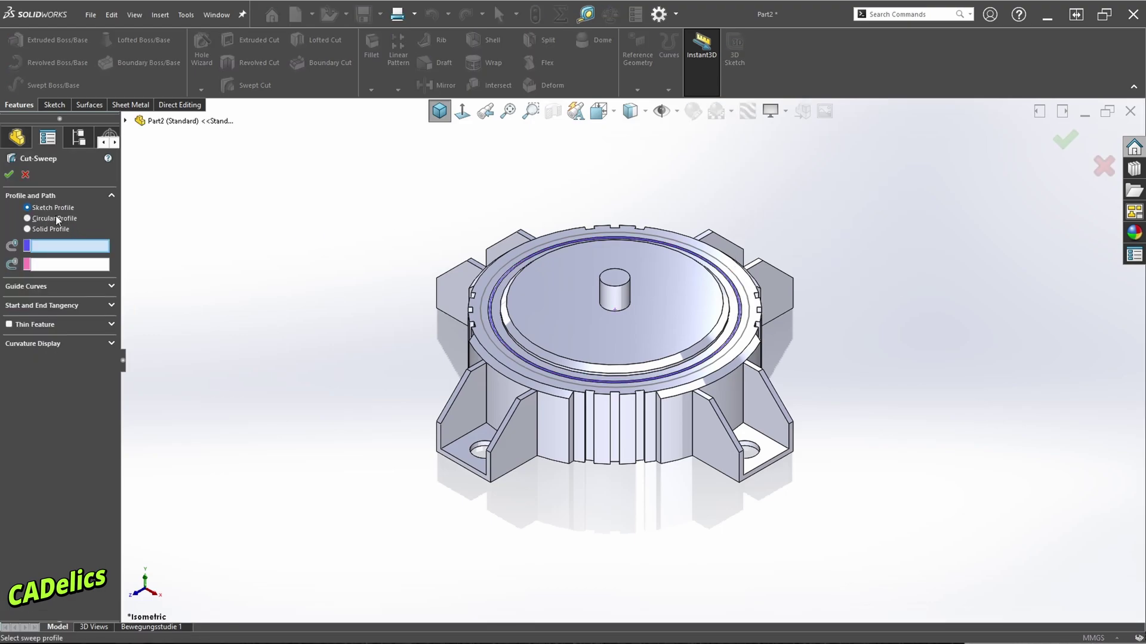
click(55, 216)
drag(58, 263, 23, 263)
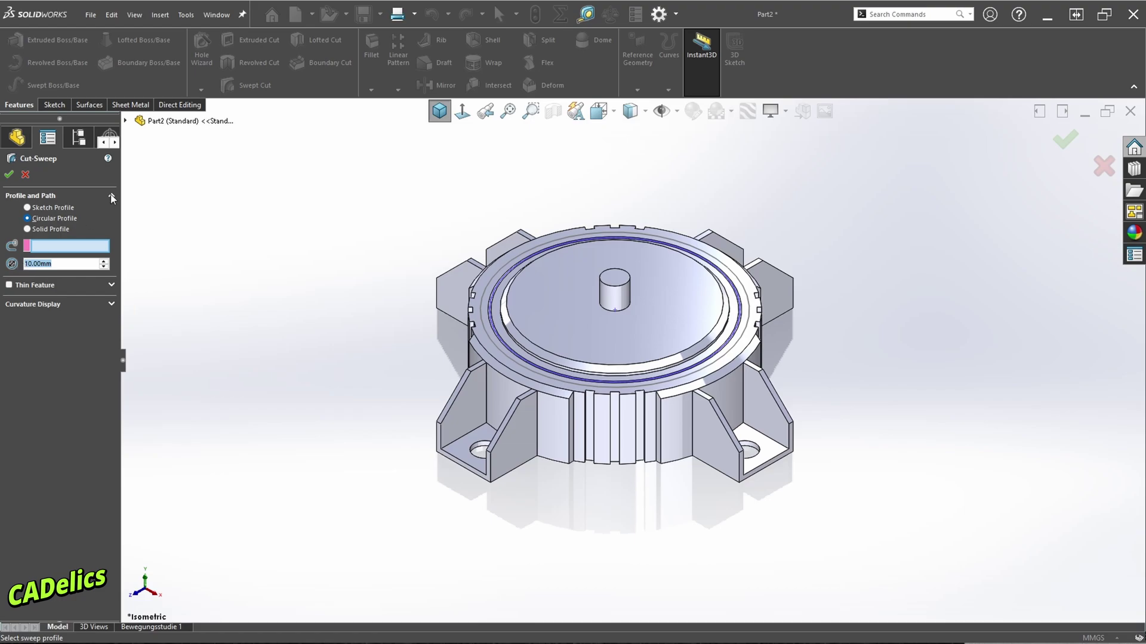
text(1)
key(Return)
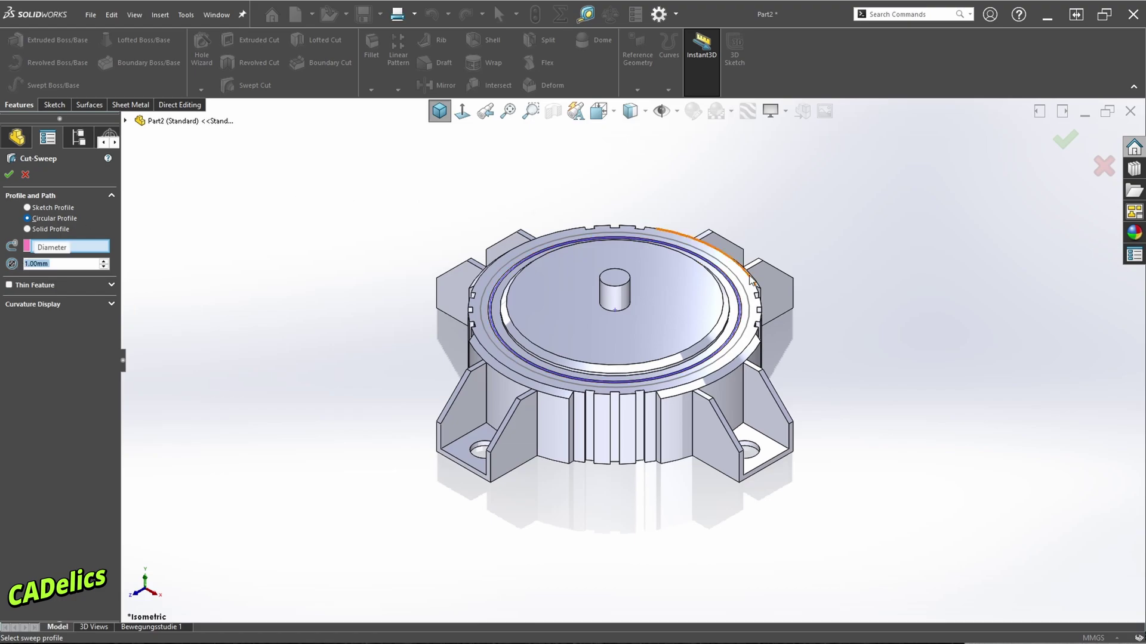
click(745, 292)
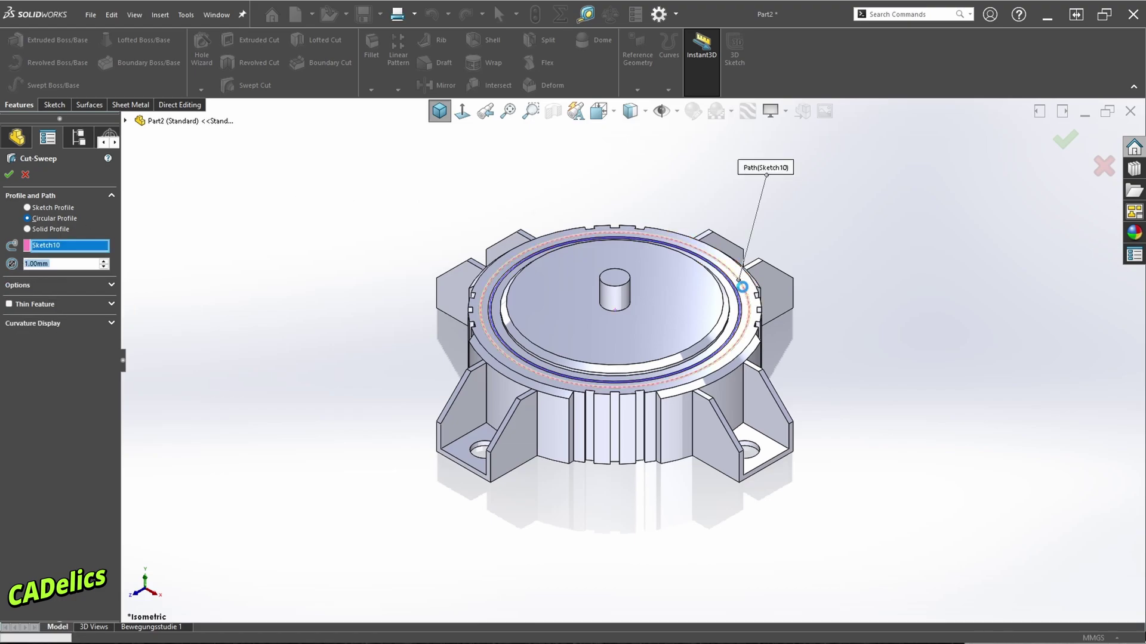
key(Return)
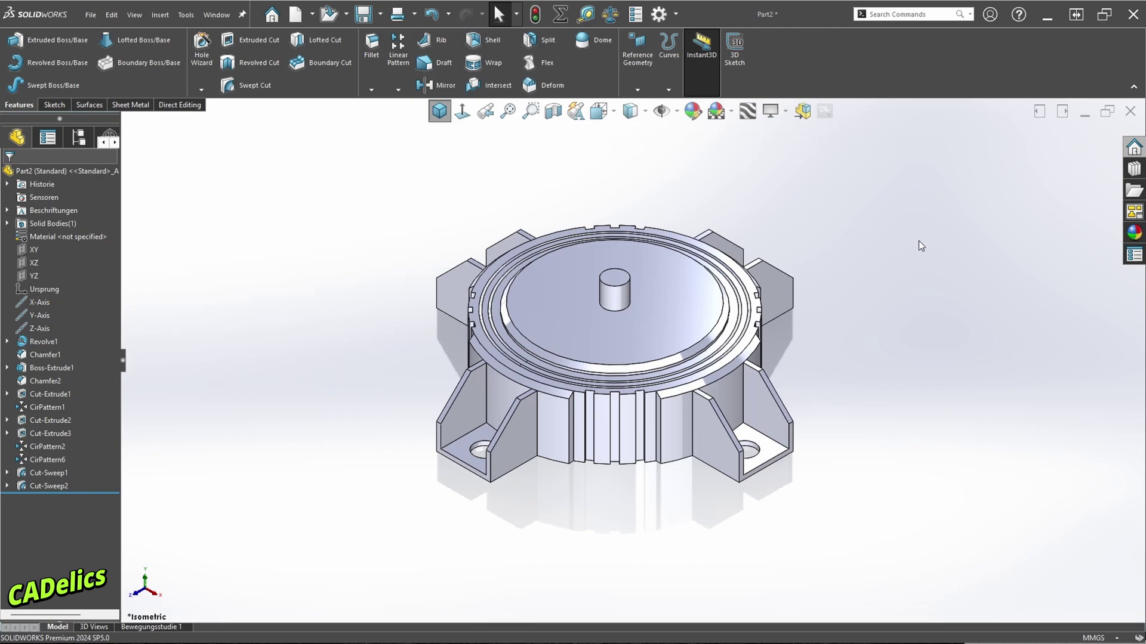
key(Up)
key(Up)
key(Up)
Step: On the bottom face, sketch a 75 mm diameter circle at the origin as Sketch19
key(Up)
key(Up)
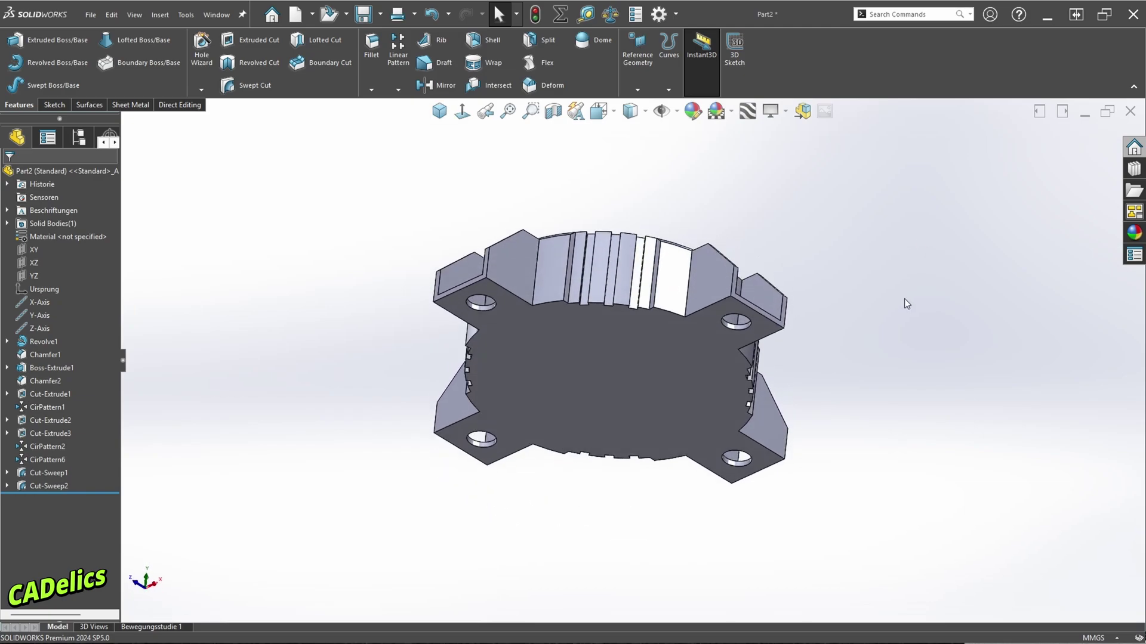
key(Up)
key(Up)
right_click(611, 334)
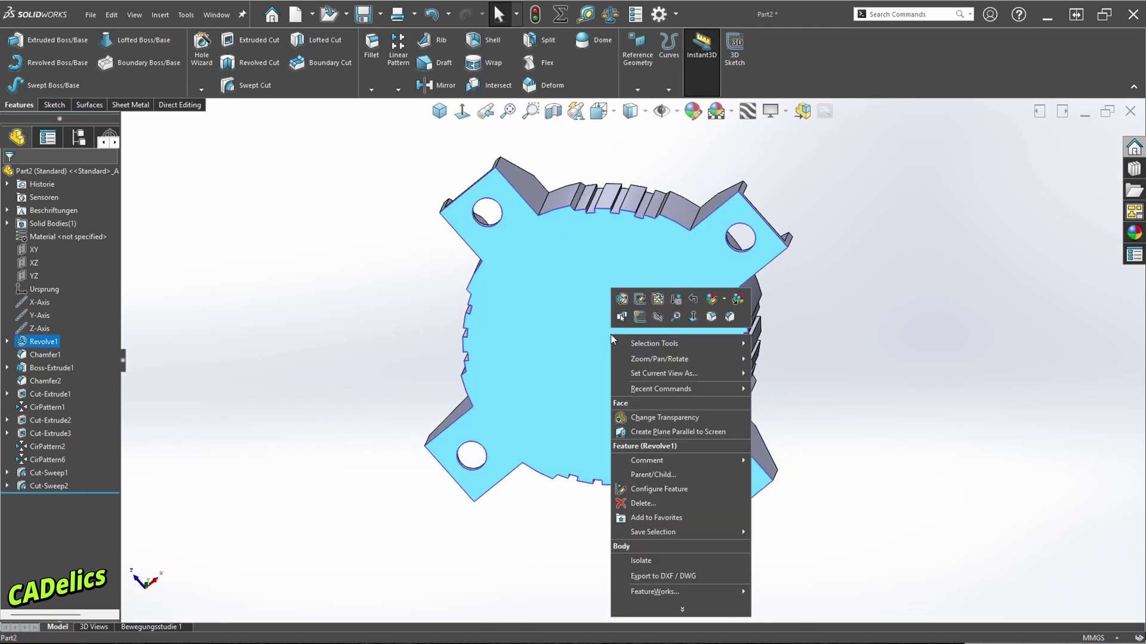
click(639, 317)
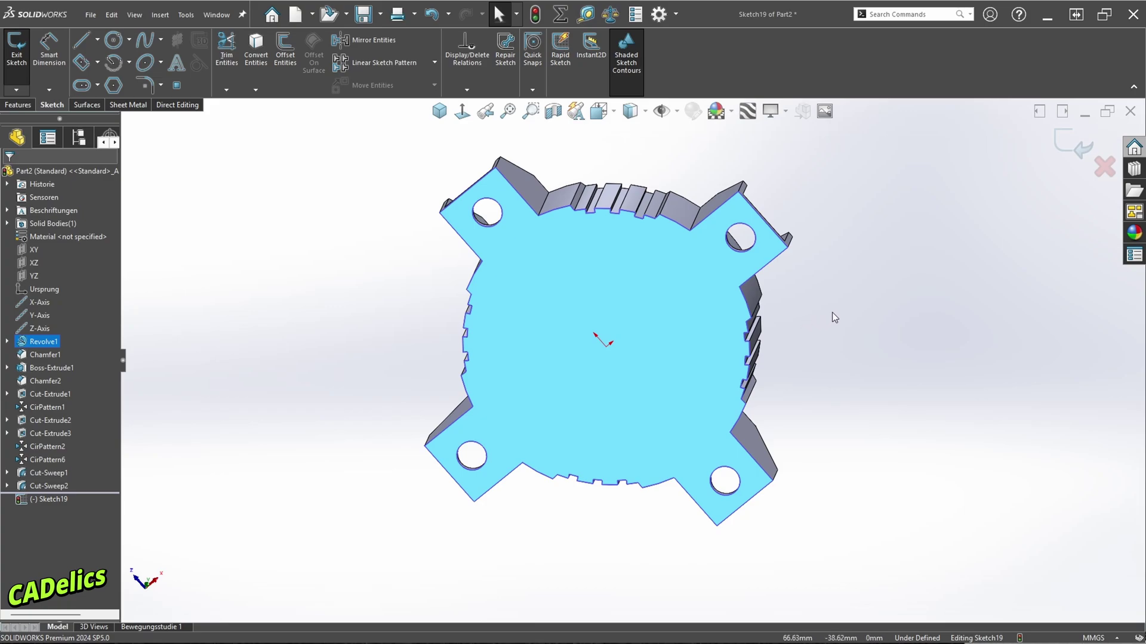
mouse_move(838, 276)
right_down()
mouse_move(845, 256)
mouse_move(868, 253)
right_up()
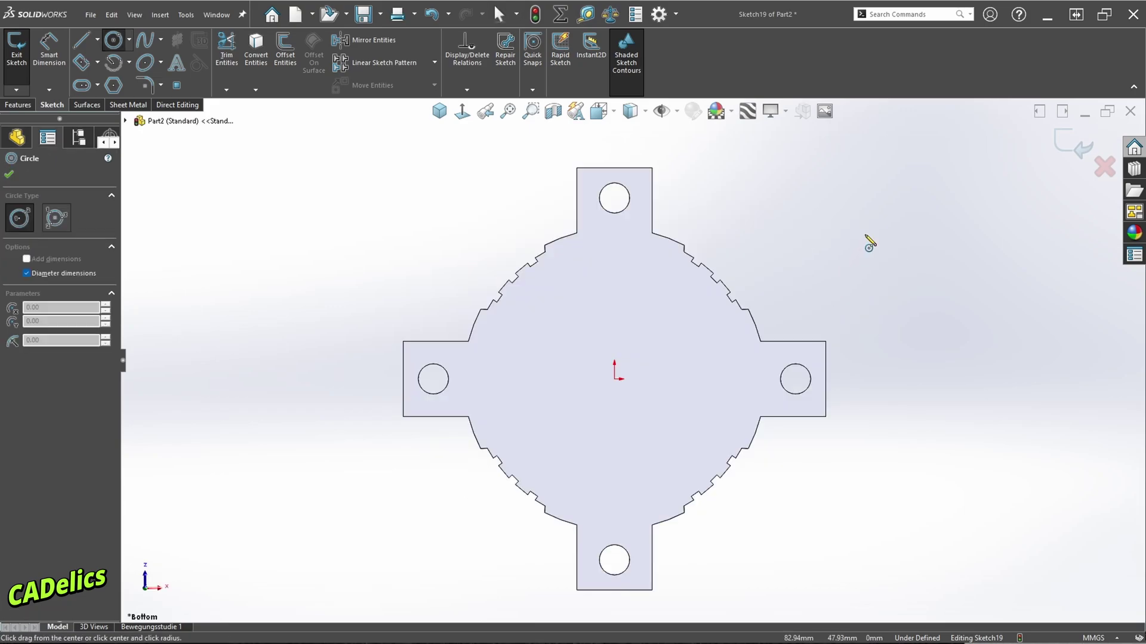
click(616, 379)
text(75)
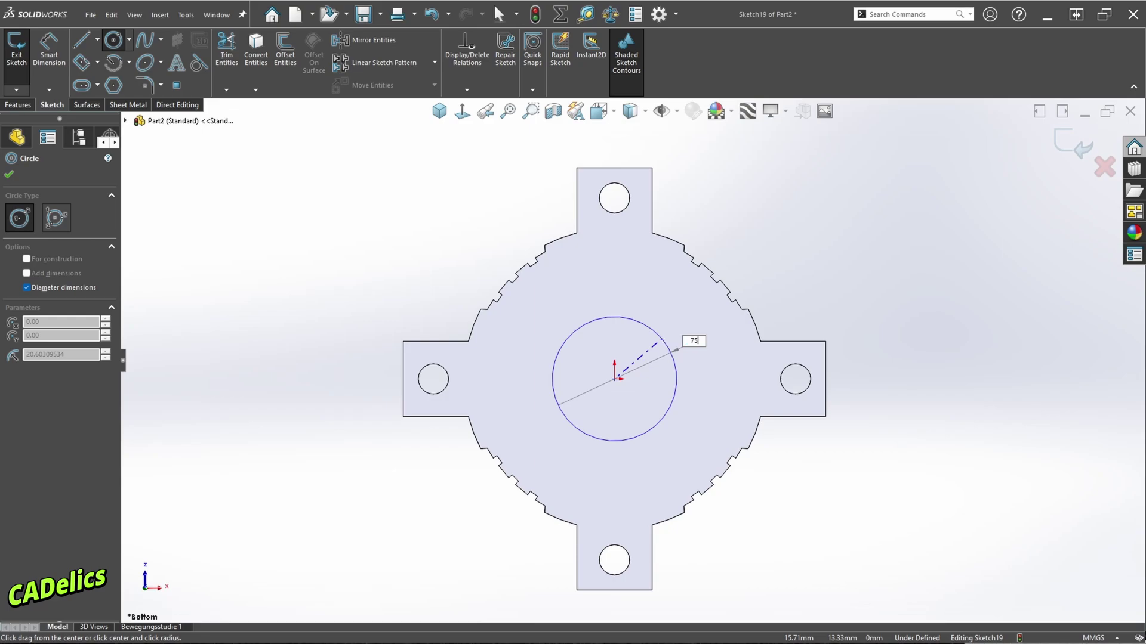
key(Return)
key(Escape)
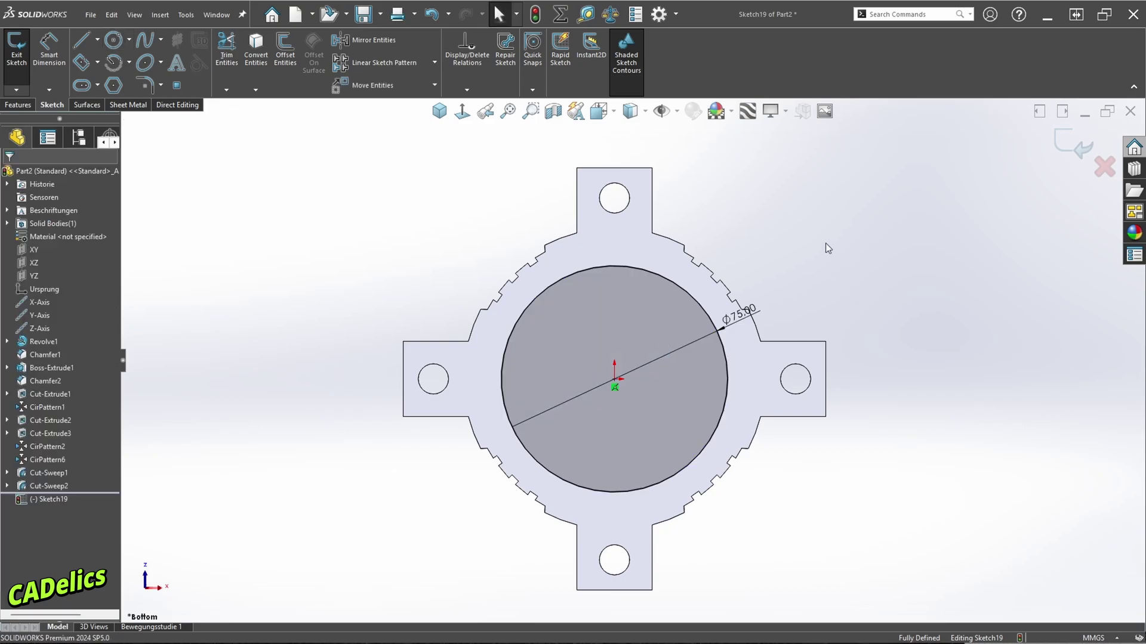
right_drag(826, 243, 839, 257)
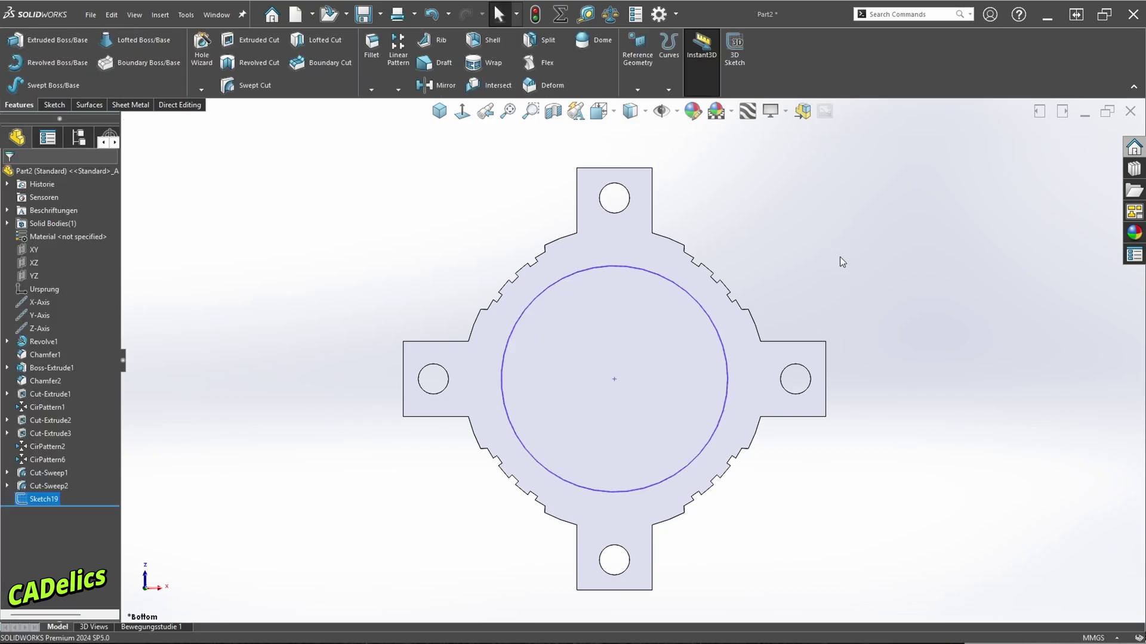
key(Right)
key(Right)
key(Right)
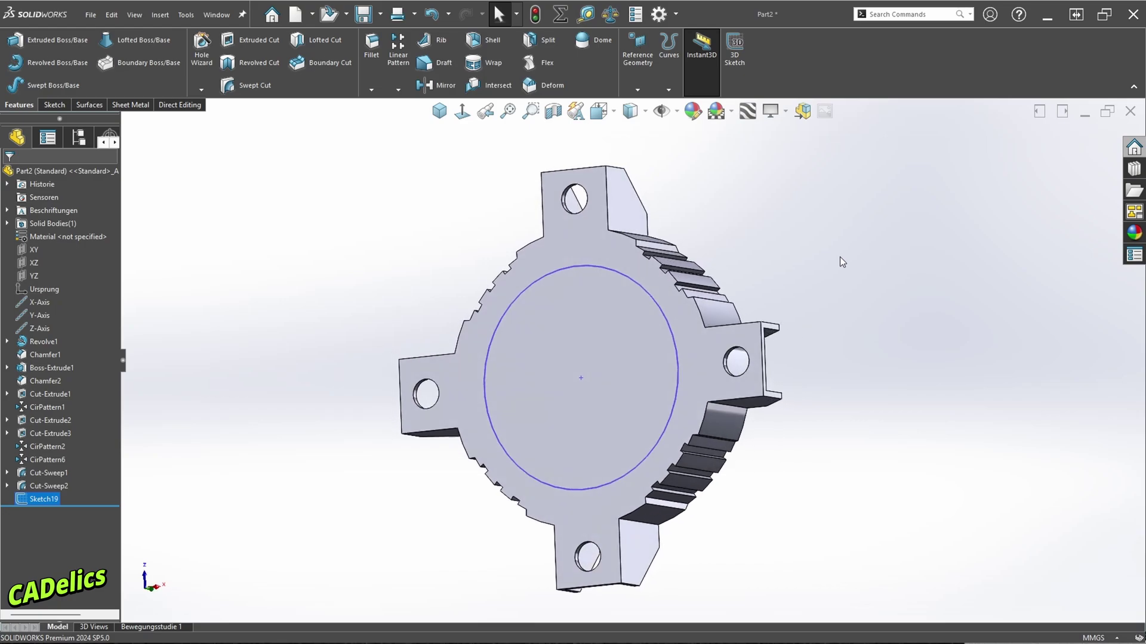
key(Right)
Step: Extrude-cut Sketch19 blind 10 mm deep to create the bottom recess Cut-Extrude4
right_drag(839, 247, 813, 224)
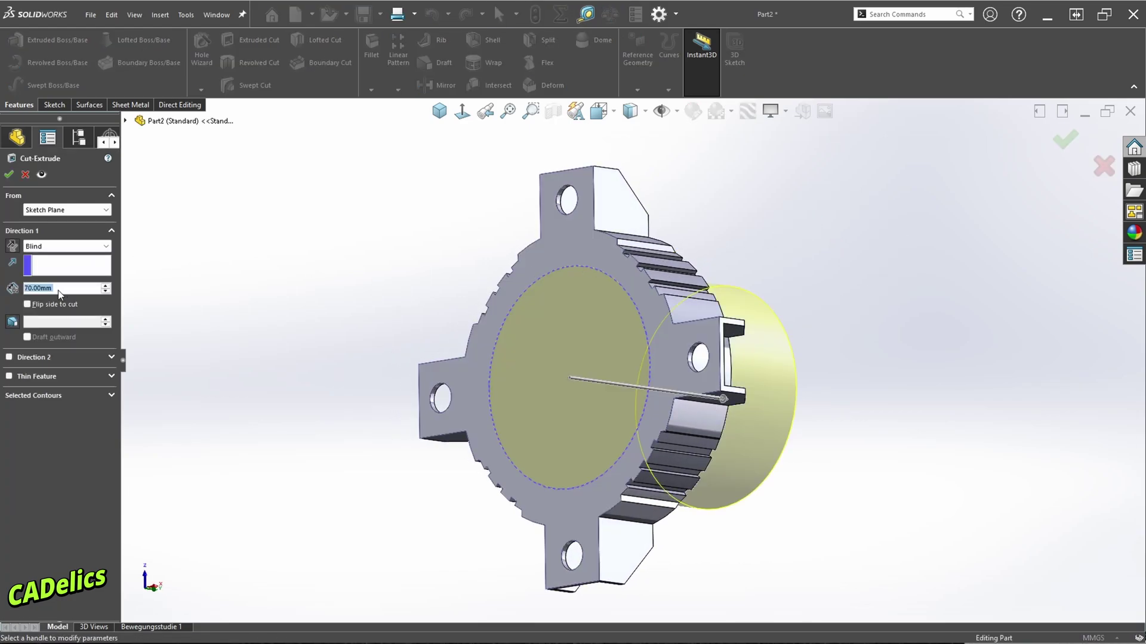
text(10)
key(Return)
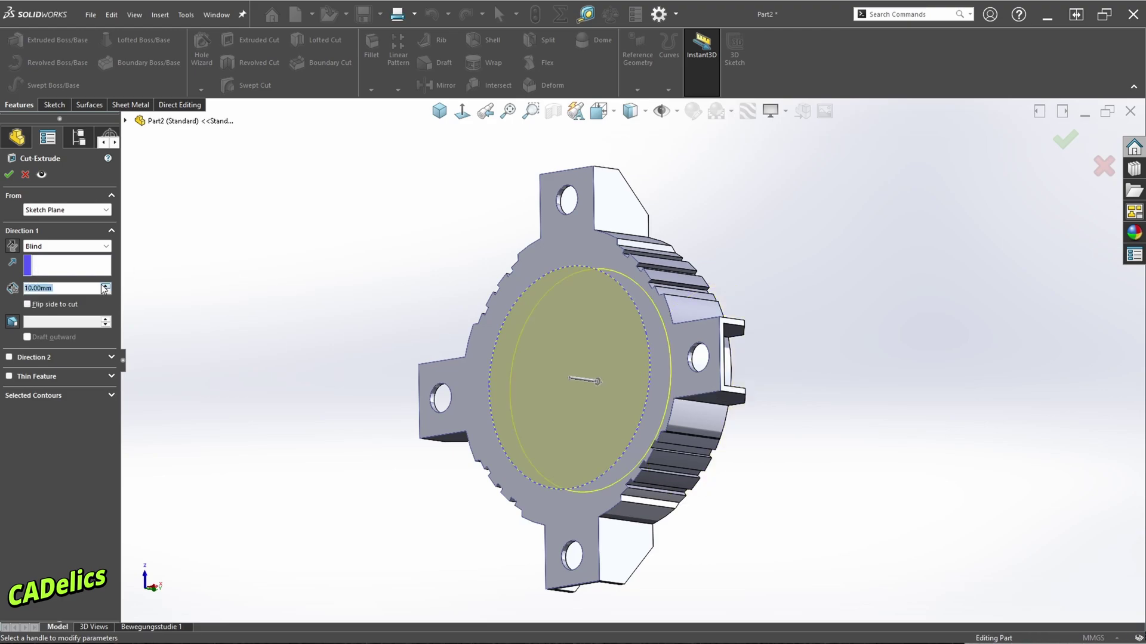
click(9, 174)
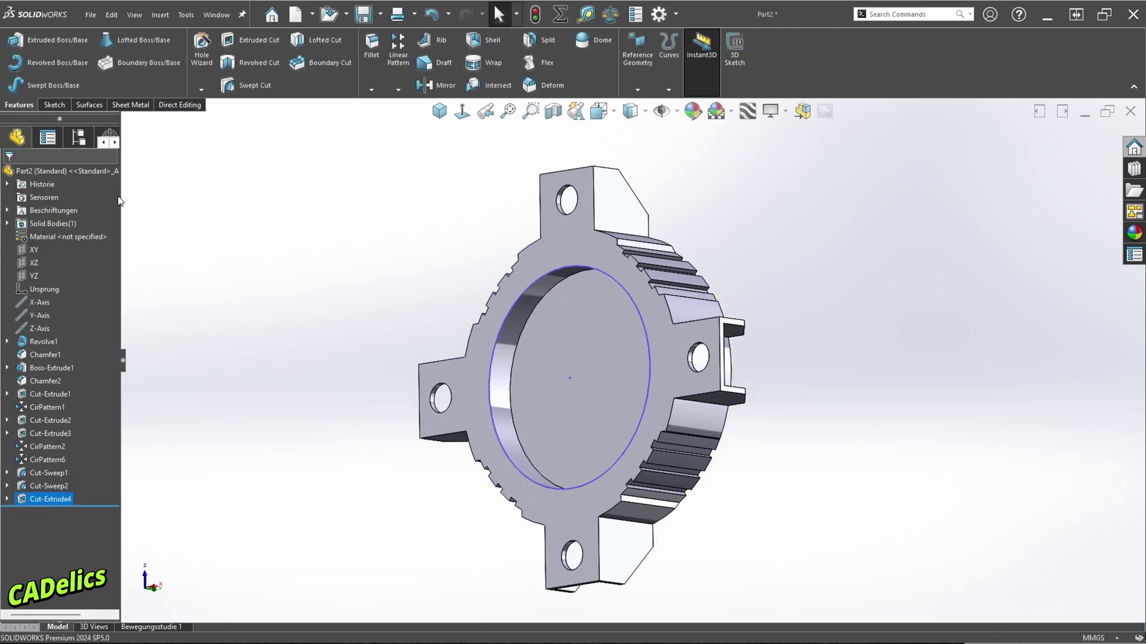
click(783, 263)
key(ctrl+7)
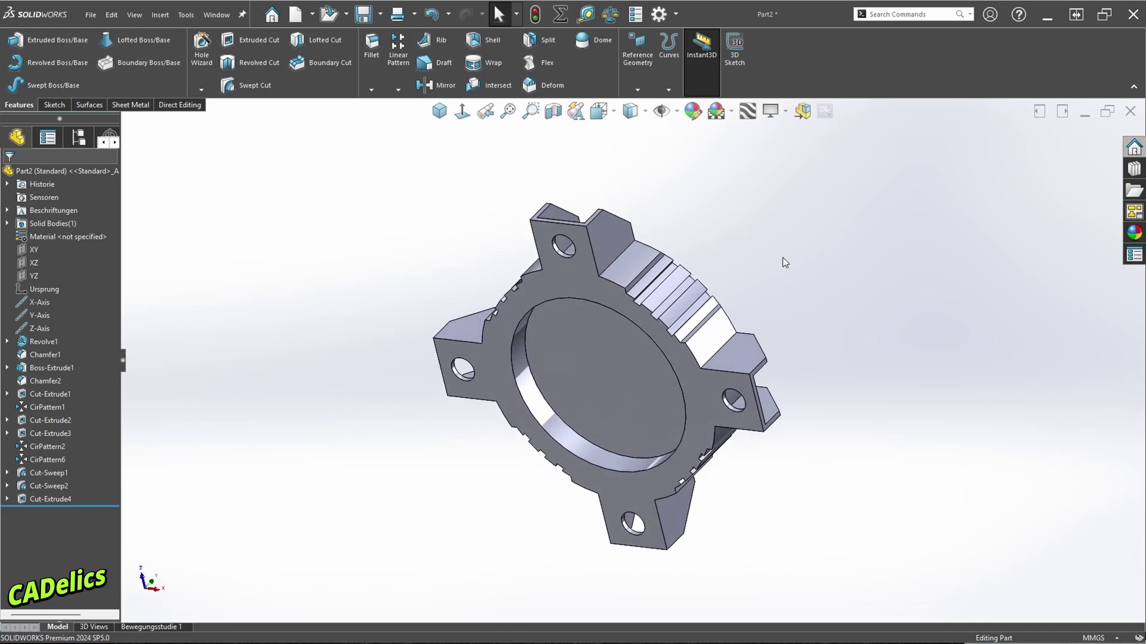